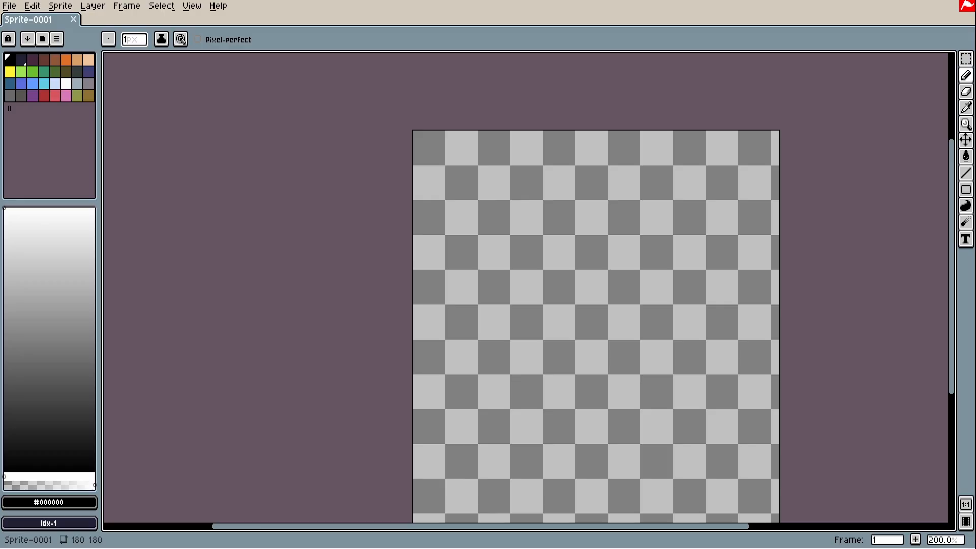
Scroll the canvas slightly and zoom from 200% to 500% on the sprite's top-left corner
drag(951, 194, 953, 211)
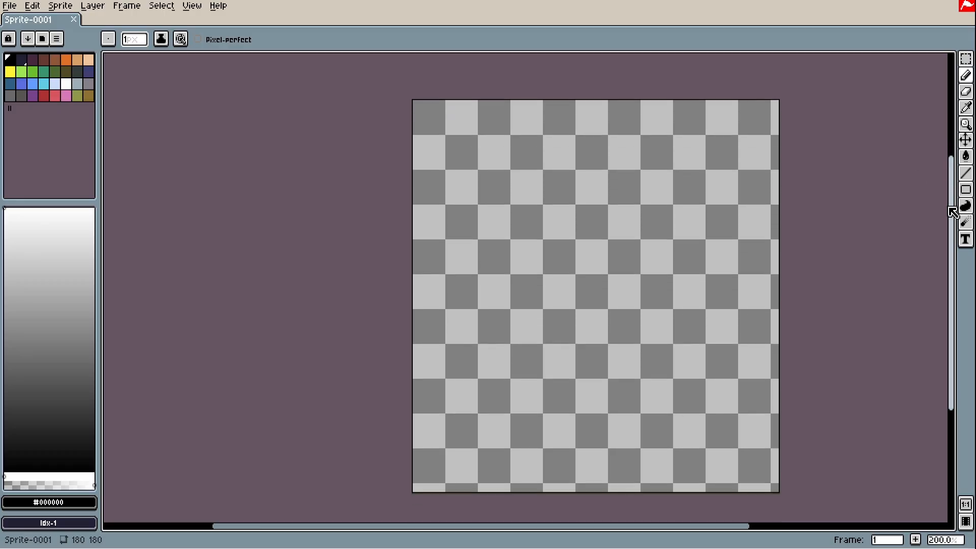
scroll(699, 201, up, 1)
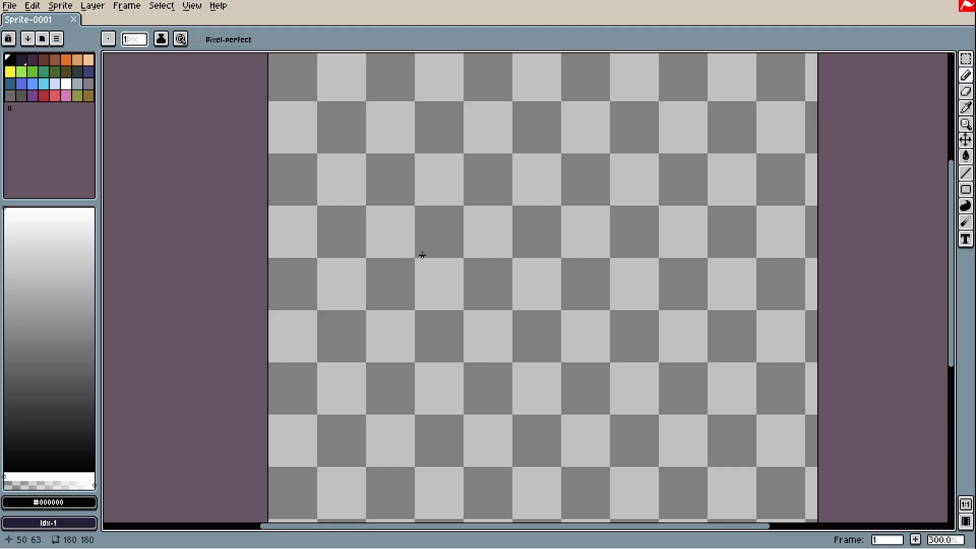
scroll(435, 208, up, 2)
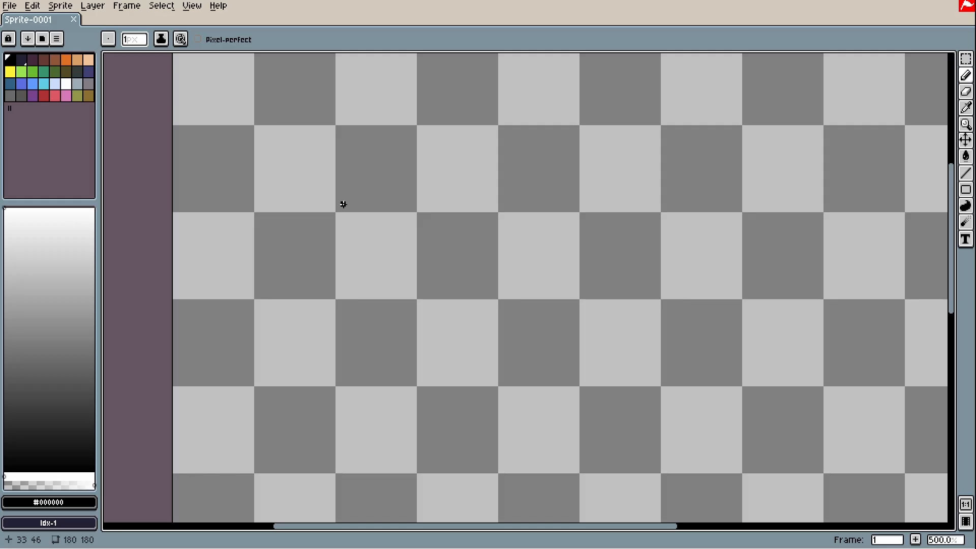
Place two black pixels, then draw a large circle outline and bucket-fill it black
click(343, 204)
click(370, 193)
mouse_move(716, 84)
mouse_down()
mouse_move(534, 109)
mouse_move(920, 305)
mouse_move(674, 72)
mouse_move(662, 75)
mouse_up()
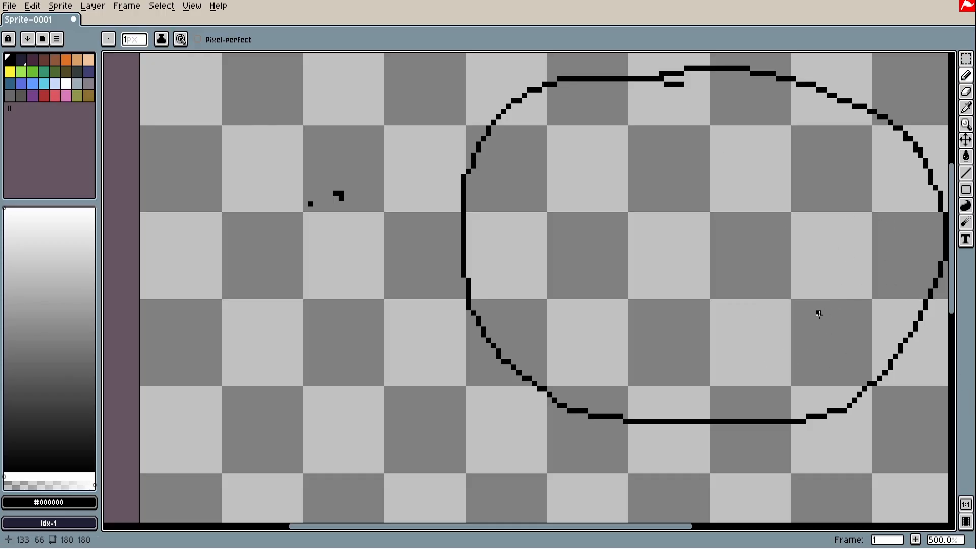
key(g)
click(765, 322)
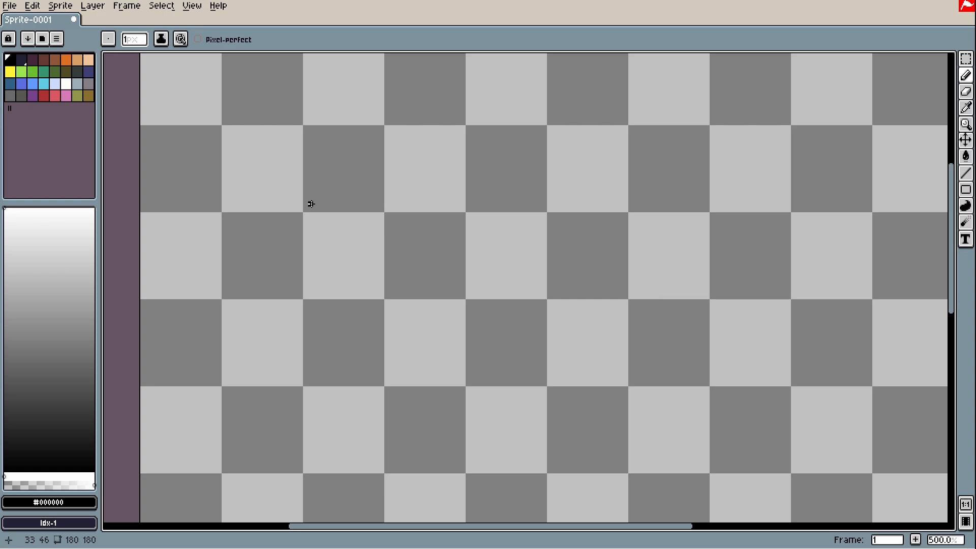
Add a small cluster of black debris pixels and draw a blob outline near the top
click(310, 204)
drag(321, 194, 326, 199)
drag(343, 194, 349, 203)
mouse_move(528, 133)
mouse_down()
mouse_move(468, 135)
mouse_move(447, 175)
mouse_move(450, 203)
mouse_move(508, 214)
mouse_move(534, 206)
mouse_move(552, 128)
mouse_up()
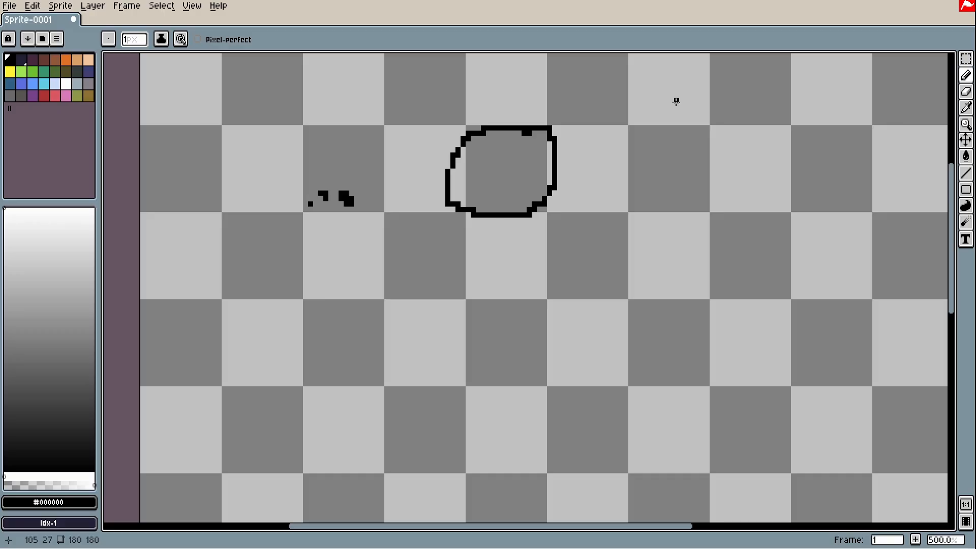
Fill the first blob black, then draw a second blob outline to its right and fill it black
mouse_move(637, 212)
mouse_down()
mouse_move(554, 257)
mouse_move(501, 265)
mouse_up()
key(g)
click(392, 229)
key(b)
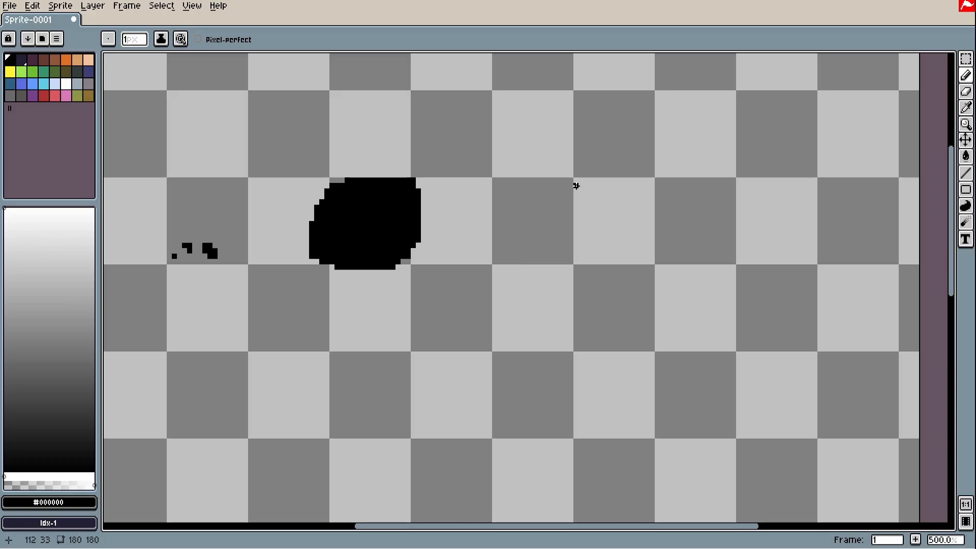
mouse_move(576, 208)
mouse_down()
mouse_move(496, 189)
mouse_move(492, 249)
mouse_move(523, 261)
mouse_move(560, 249)
mouse_move(575, 209)
mouse_up()
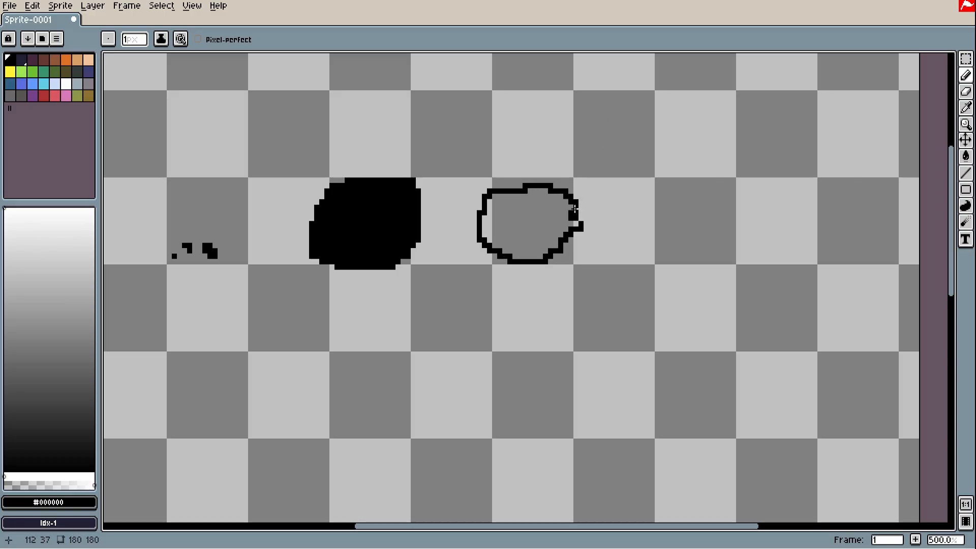
key(g)
click(525, 229)
Draw dark grey streaks across the second blob's top, redoing a misplaced one
key(b)
click(4, 425)
mouse_move(489, 180)
mouse_down()
mouse_move(525, 211)
mouse_move(602, 193)
mouse_up()
key(ctrl+z)
drag(525, 213, 571, 201)
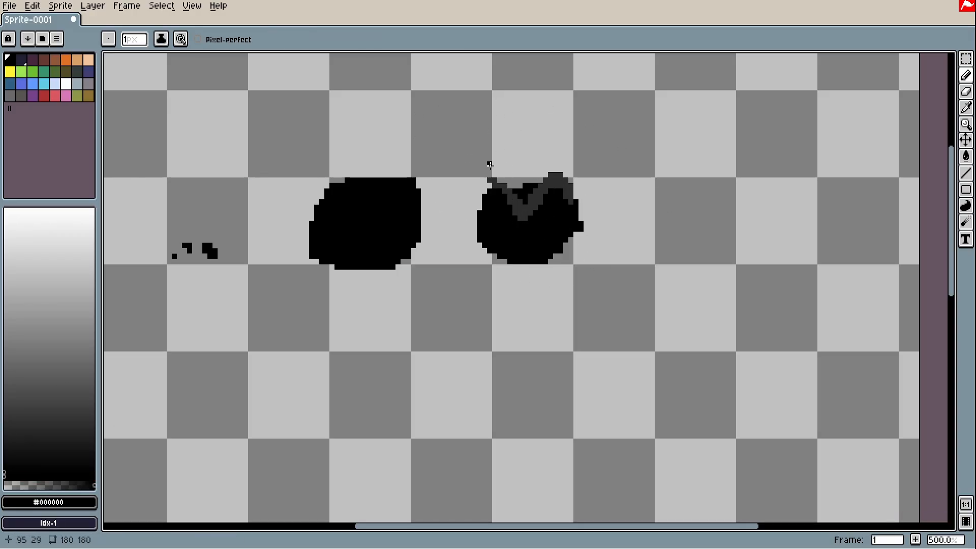
key(i)
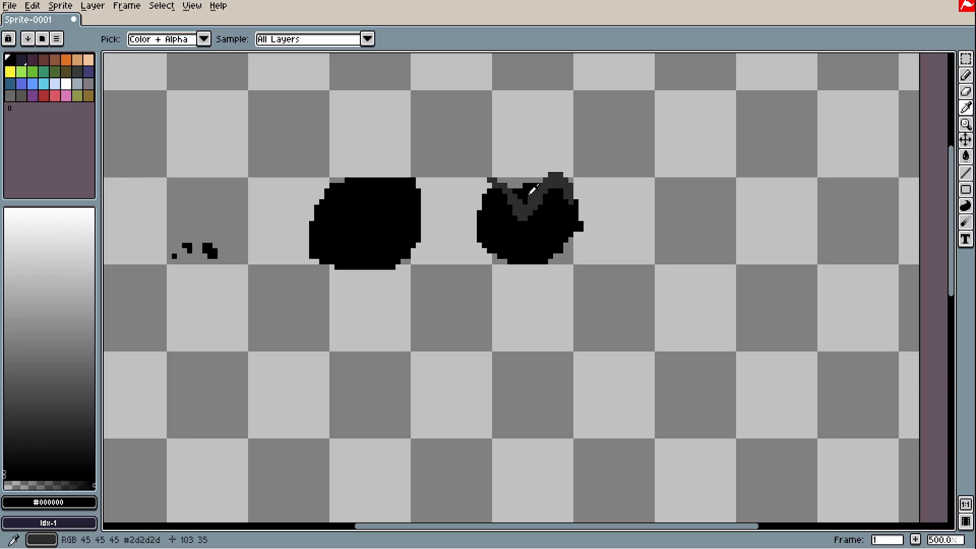
key(b)
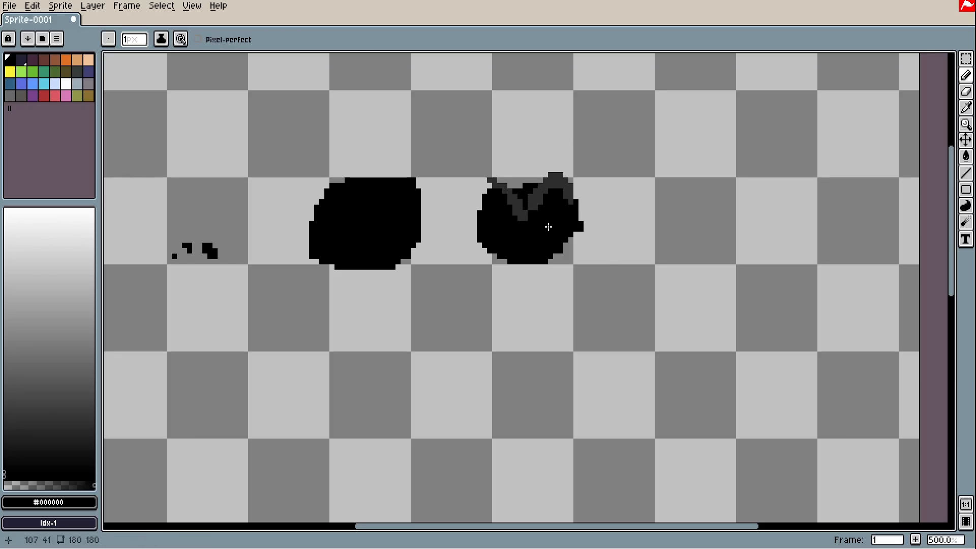
Draw diagonal strokes beside the right blob and undo most of them
alt+click(571, 227)
mouse_move(584, 273)
mouse_down()
mouse_move(621, 305)
mouse_move(566, 251)
mouse_move(595, 259)
mouse_up()
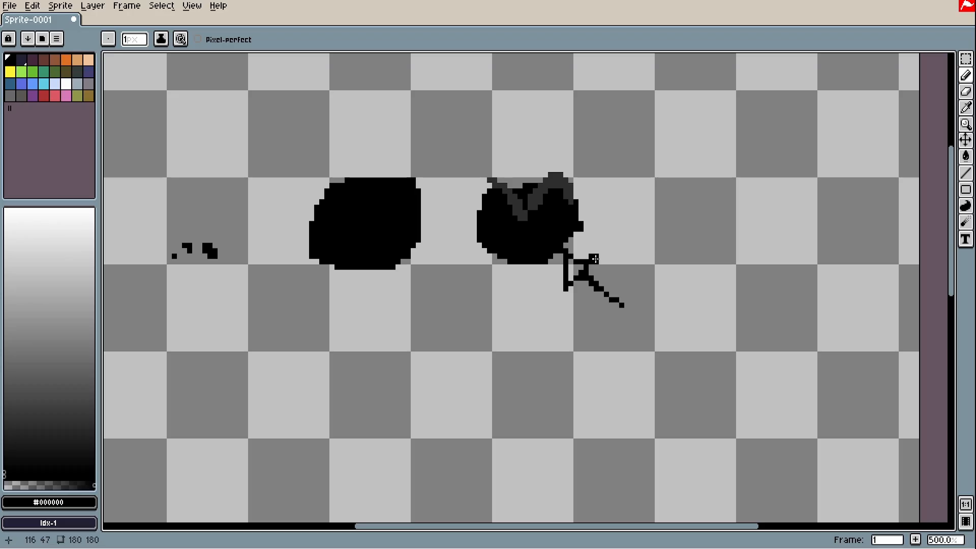
key(ctrl+z)
key(ctrl+z)
key(ctrl+z)
drag(654, 141, 585, 186)
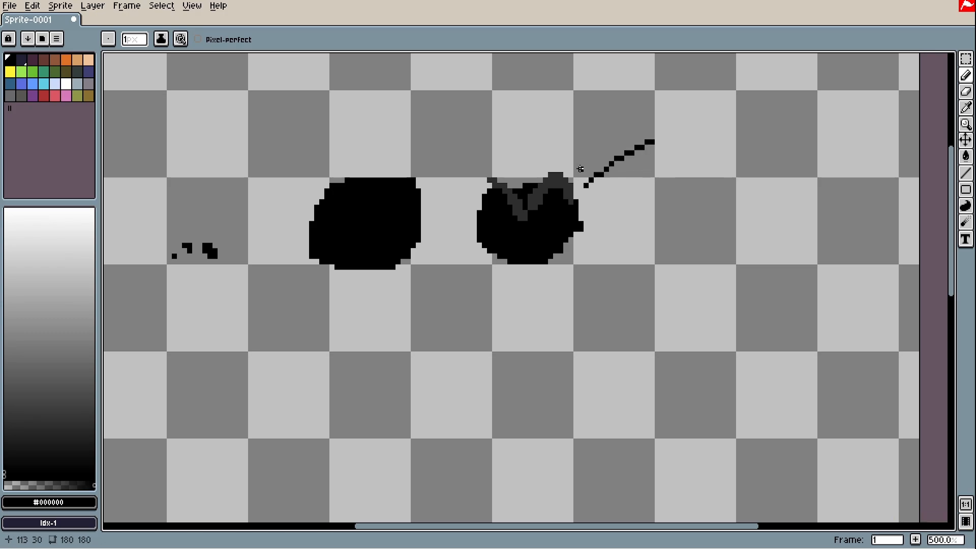
key(ctrl+z)
key(ctrl+z)
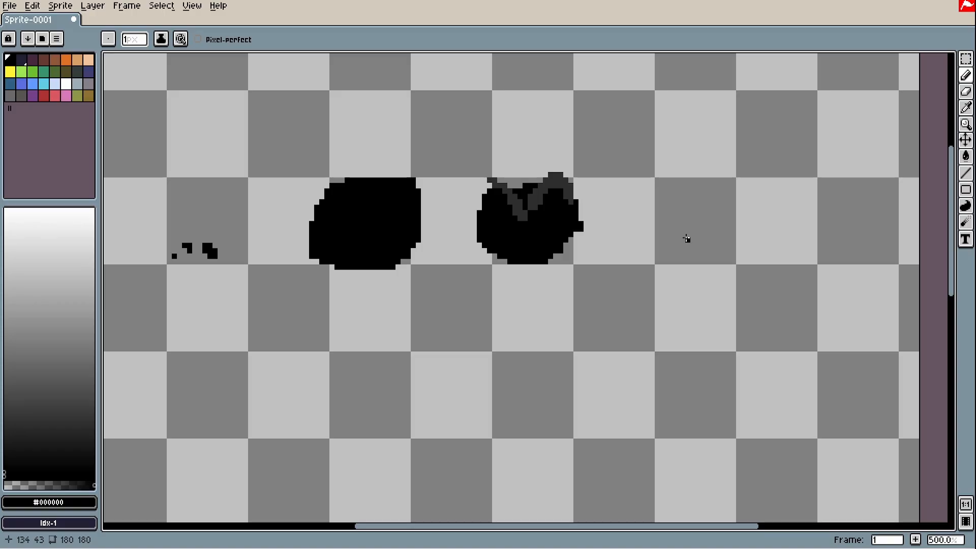
Pick black, draw a large circle right of the blobs and fill it black
drag(274, 227, 253, 233)
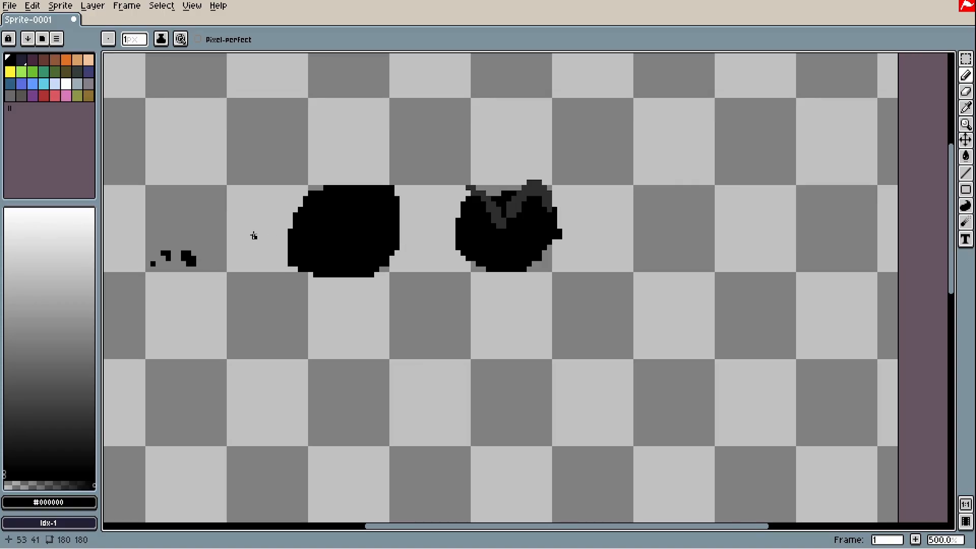
alt+click(196, 258)
drag(762, 253, 554, 265)
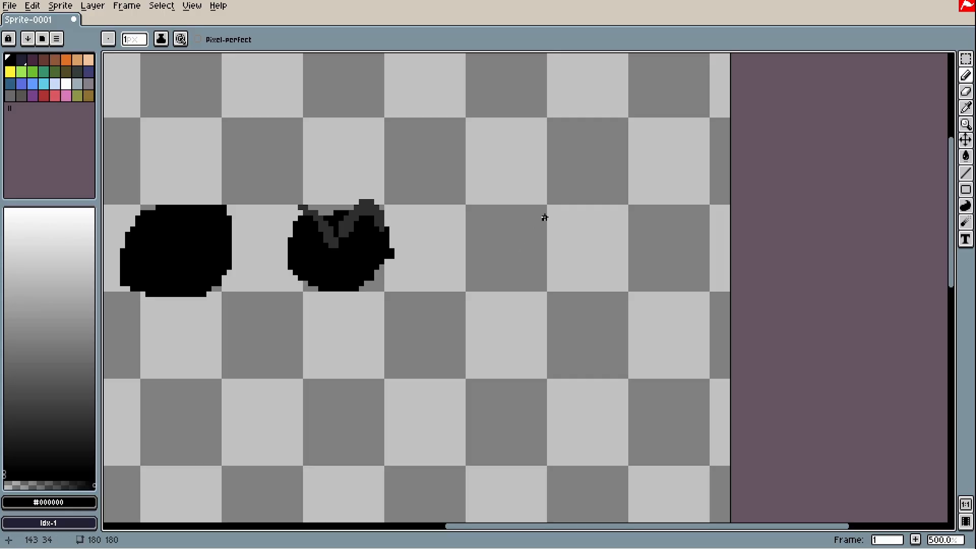
mouse_move(625, 207)
mouse_down()
mouse_move(599, 165)
mouse_move(487, 171)
mouse_move(499, 317)
mouse_move(653, 313)
mouse_move(658, 197)
mouse_move(605, 167)
mouse_up()
key(g)
click(510, 257)
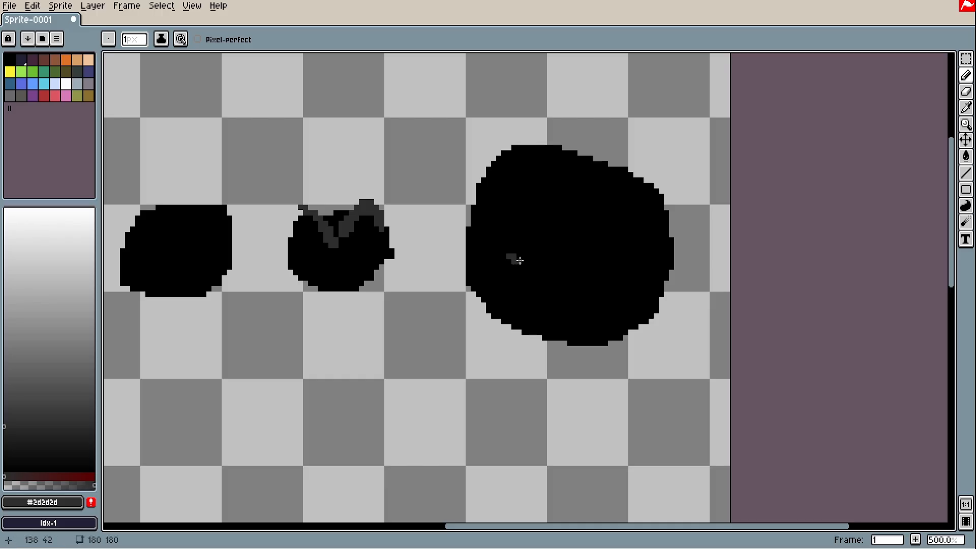
scroll(513, 260, up, 2)
Add two dark grey eye marks and a mouth mark on the large blob, trimming and undoing mistakes
drag(500, 251, 485, 244)
drag(526, 237, 542, 253)
alt+click(563, 258)
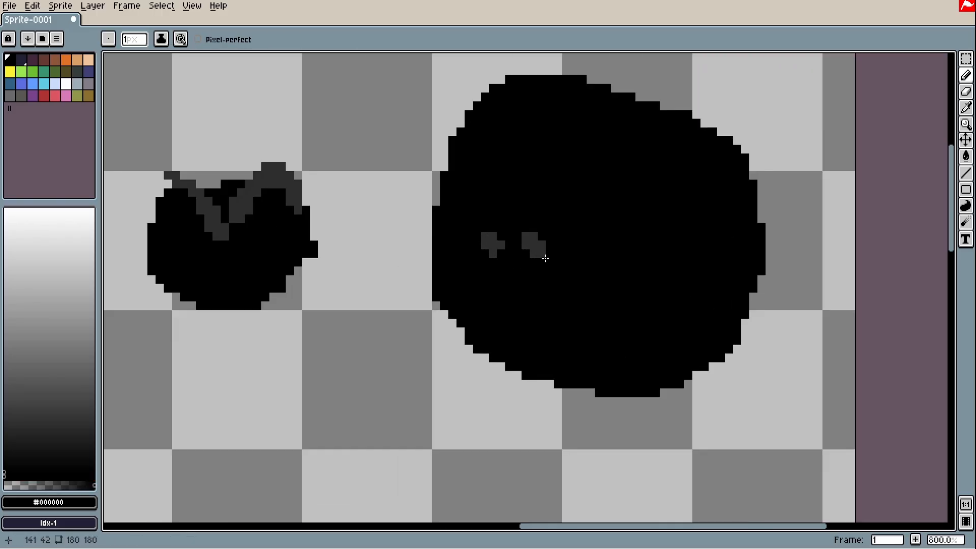
click(542, 253)
click(501, 253)
alt+click(534, 245)
mouse_move(574, 219)
mouse_down()
mouse_move(575, 270)
mouse_move(592, 226)
mouse_move(579, 234)
mouse_up()
key(ctrl+z)
click(509, 296)
scroll(542, 342, down, 1)
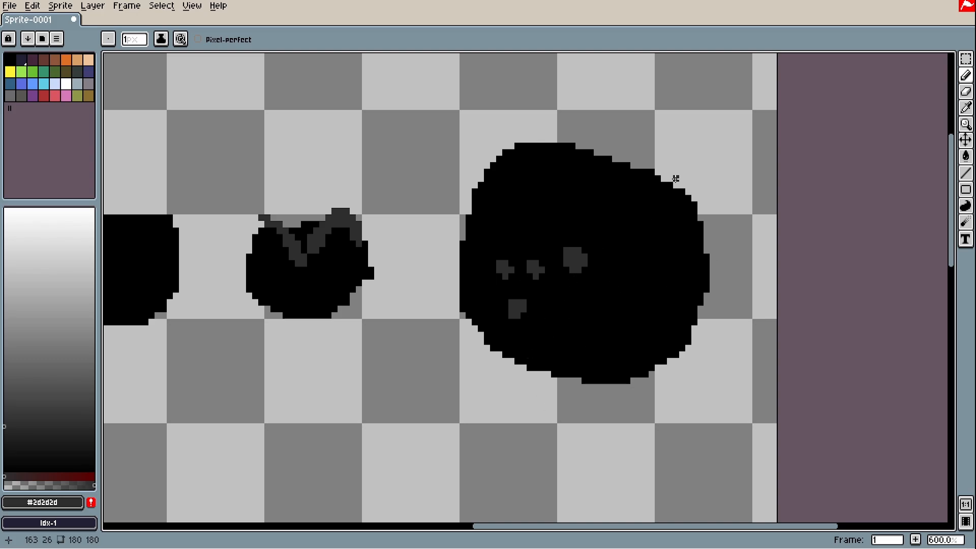
scroll(639, 276, down, 3)
scroll(639, 276, up, 1)
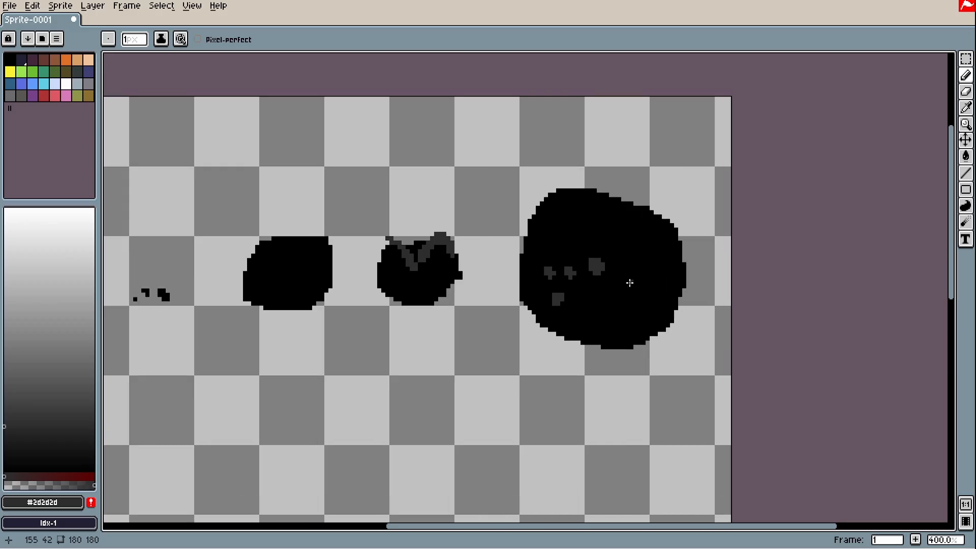
drag(635, 270, 823, 203)
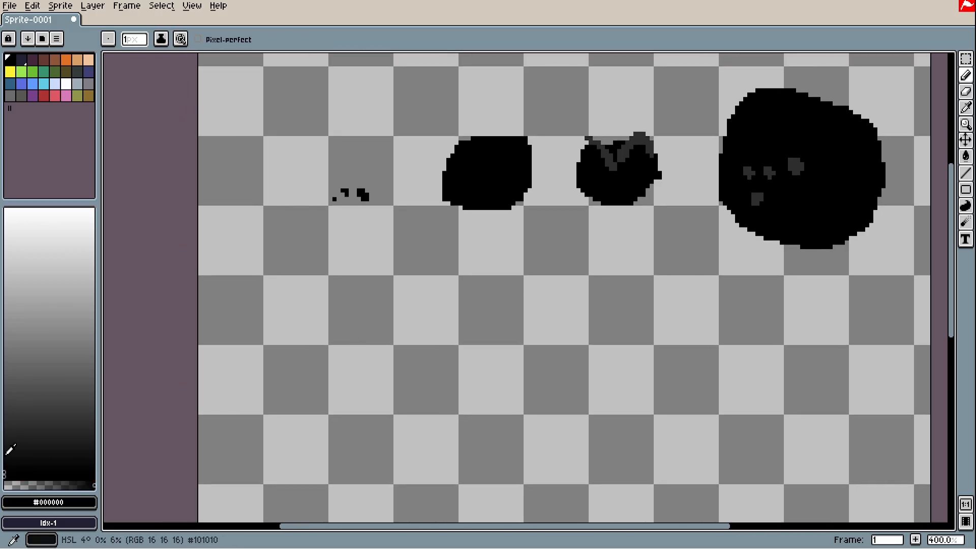
With a darker grey and 4-pixel brush, draw and fill a square stone tile with brick bumps
click(5, 431)
drag(436, 453, 438, 353)
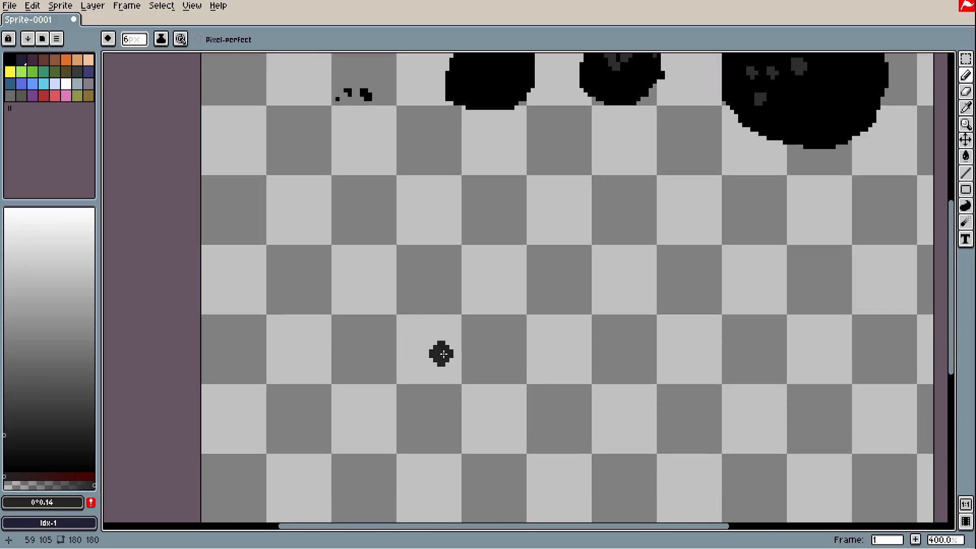
key(plus)
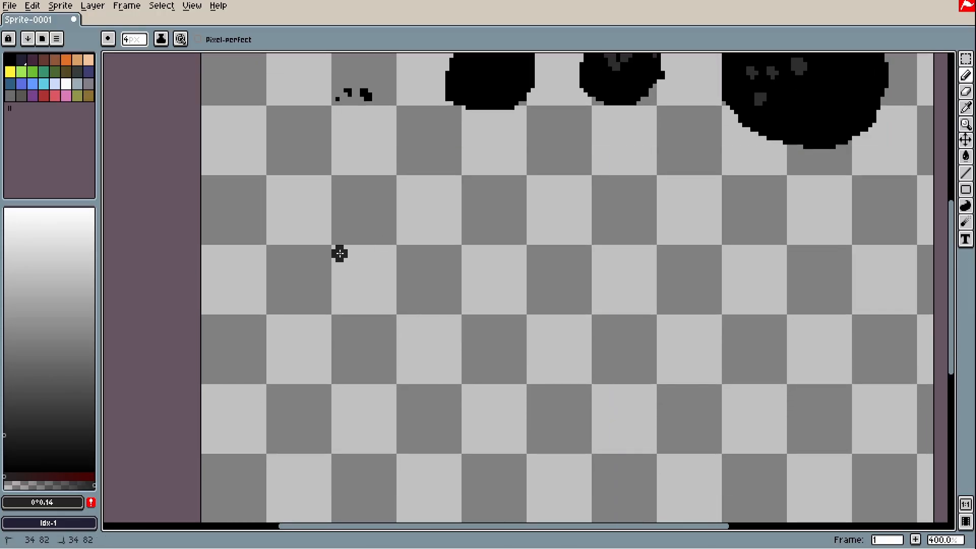
mouse_move(340, 253)
mouse_down()
mouse_move(343, 383)
mouse_move(437, 371)
mouse_move(319, 244)
mouse_move(470, 370)
mouse_up()
key(g)
click(432, 304)
scroll(469, 291, up, 2)
key(b)
mouse_move(483, 280)
mouse_down()
mouse_move(498, 296)
mouse_move(494, 368)
mouse_move(268, 246)
mouse_up()
Draw lighter grey 1-pixel crevice lines across the stone tile
mouse_move(413, 291)
mouse_down()
mouse_move(545, 354)
mouse_move(443, 211)
mouse_up()
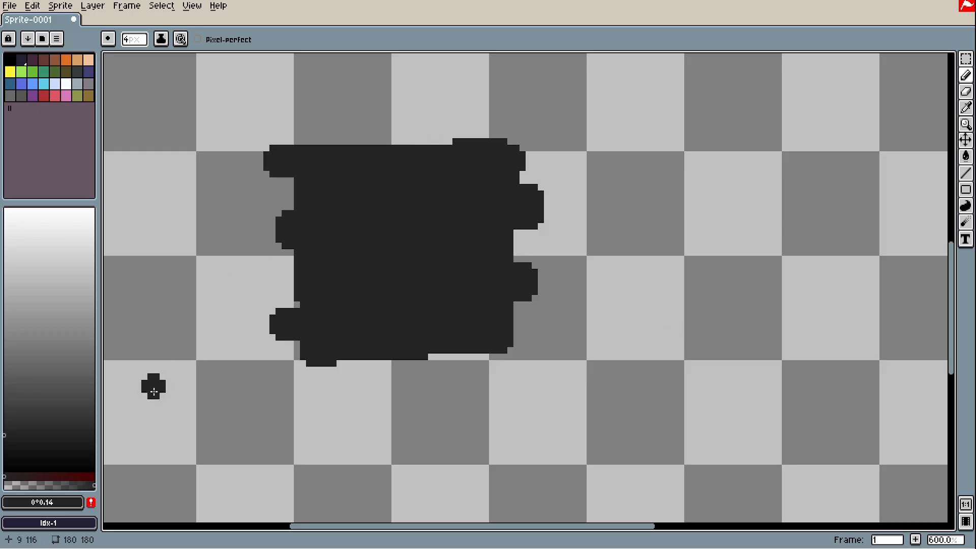
click(6, 421)
drag(6, 420, 4, 417)
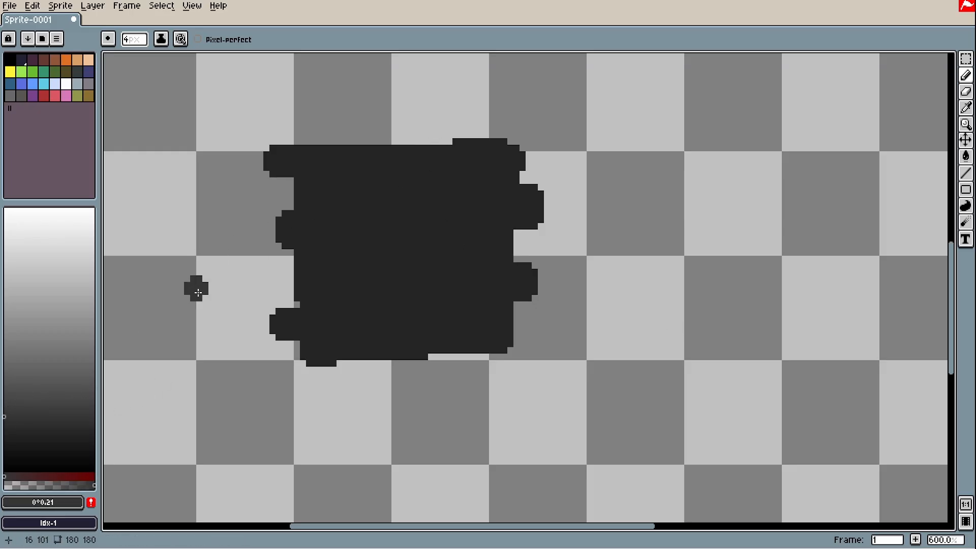
key(minus)
key(minus)
key(minus)
scroll(330, 199, up, 3)
drag(242, 219, 421, 220)
drag(437, 349, 399, 196)
drag(776, 323, 643, 329)
drag(691, 325, 691, 276)
mouse_move(437, 330)
mouse_down()
mouse_move(582, 329)
mouse_move(533, 364)
mouse_up()
scroll(676, 214, up, 4)
mouse_move(806, 226)
mouse_down()
mouse_move(635, 226)
mouse_move(686, 280)
mouse_up()
scroll(574, 264, down, 4)
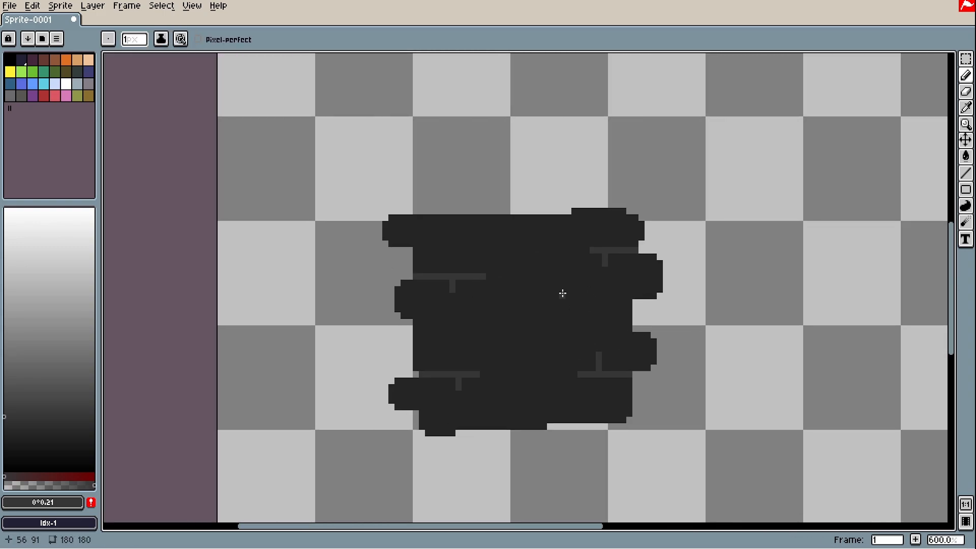
drag(562, 294, 594, 284)
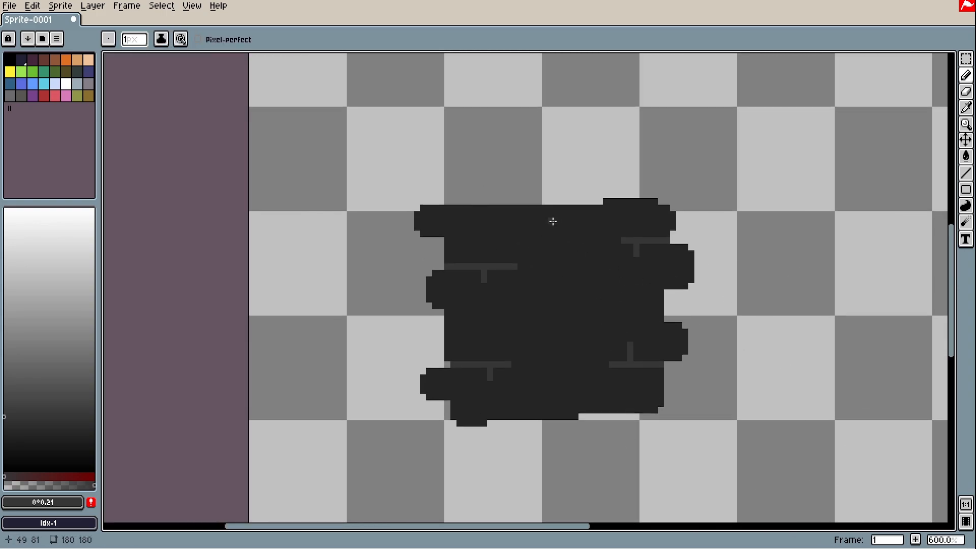
Remove the stray diagonal stroke right of the tile and sample the stone's #242424 colour
mouse_move(788, 123)
mouse_down()
mouse_move(733, 197)
mouse_move(769, 227)
mouse_move(724, 159)
mouse_up()
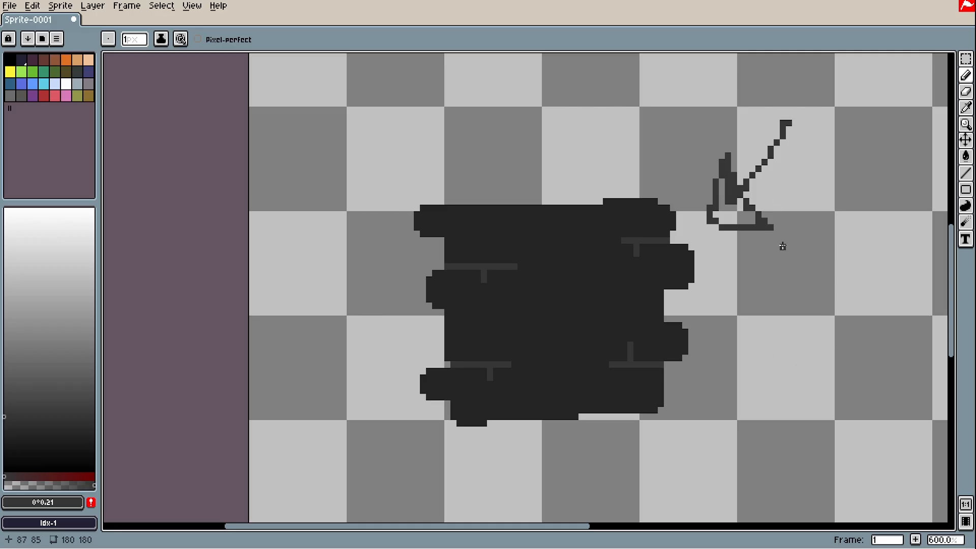
key(ctrl+z)
key(ctrl+z)
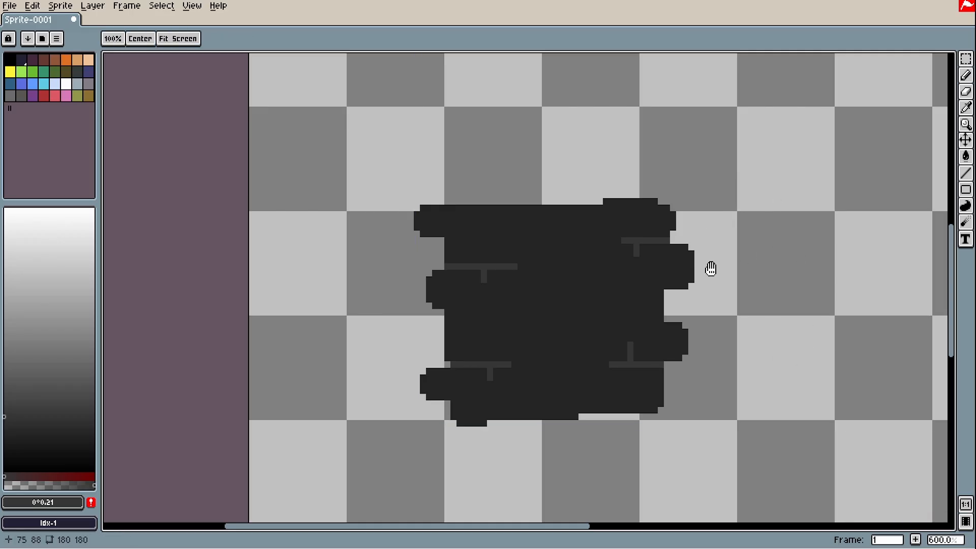
drag(708, 266, 426, 272)
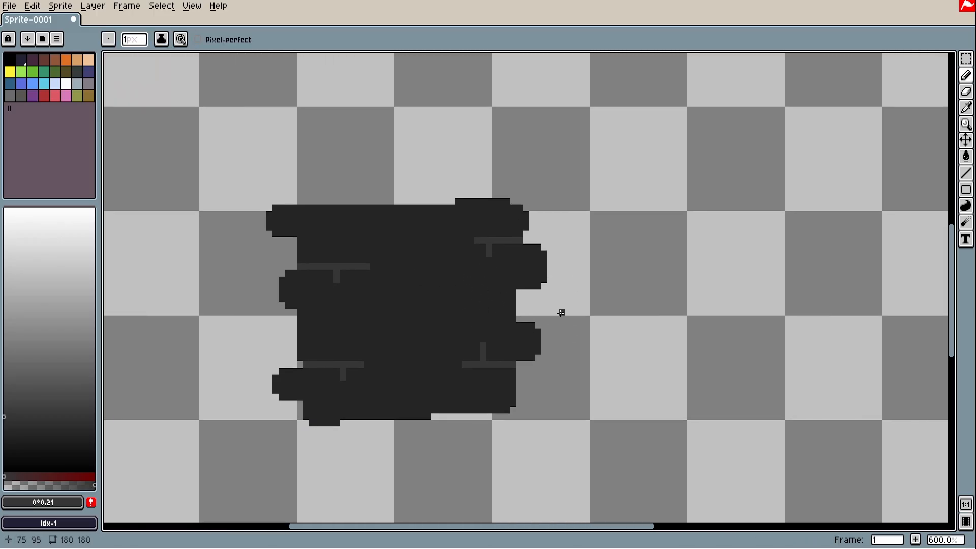
drag(628, 288, 706, 292)
drag(666, 353, 406, 353)
alt+click(307, 277)
scroll(427, 227, up, 3)
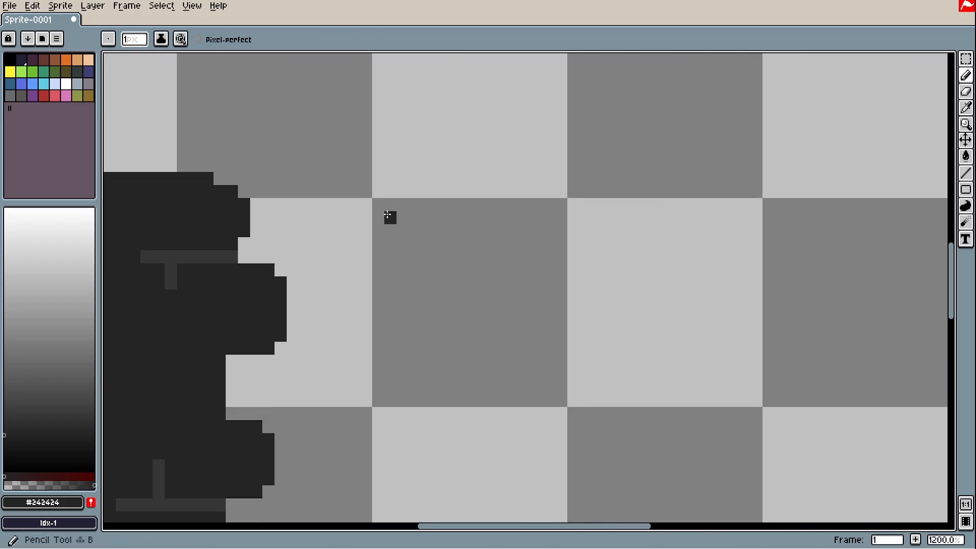
Draw a square outline right of the stone and fill it with #242424
mouse_move(378, 205)
mouse_down()
mouse_move(561, 203)
mouse_move(547, 344)
mouse_move(562, 322)
mouse_up()
drag(558, 230, 555, 387)
drag(561, 349, 378, 400)
key(l)
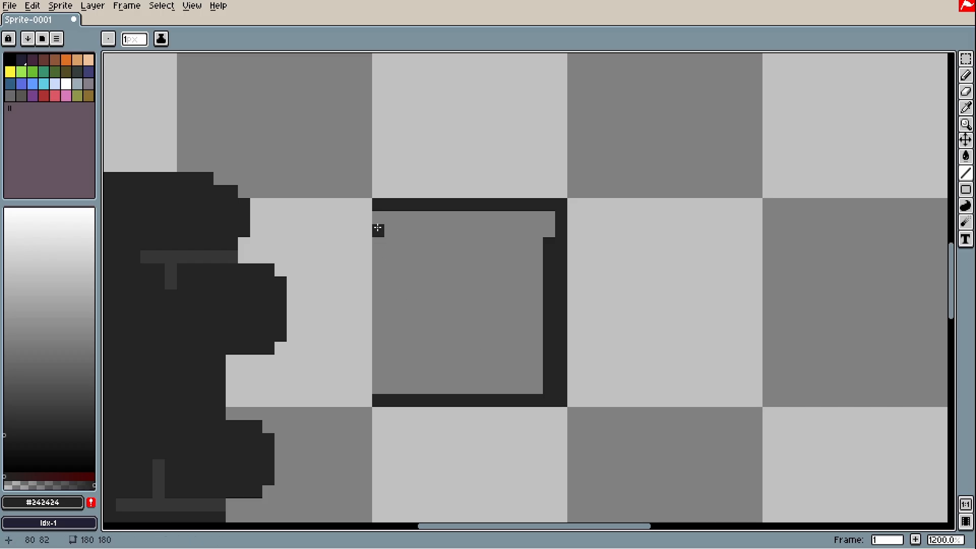
drag(378, 230, 382, 398)
key(g)
click(408, 359)
Pick #363636 and draw two horizontal mortar lines with vertical brick dividers
key(alt)
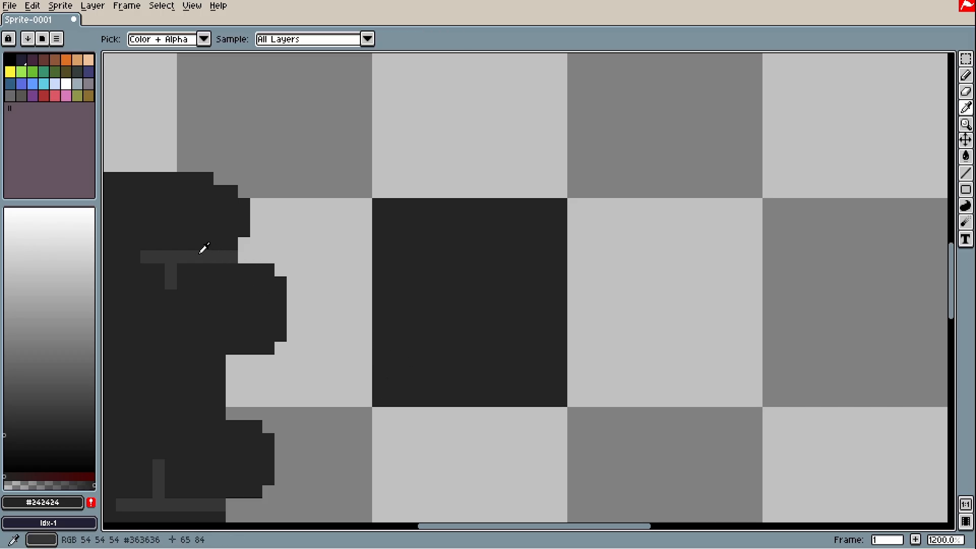
click(200, 251)
key(l)
mouse_move(378, 204)
mouse_down()
mouse_move(594, 216)
mouse_move(561, 204)
mouse_up()
mouse_move(378, 244)
mouse_down()
mouse_move(566, 246)
mouse_move(557, 246)
mouse_up()
drag(440, 210, 437, 237)
drag(513, 212, 512, 236)
mouse_move(402, 256)
mouse_down()
mouse_move(399, 304)
mouse_move(375, 283)
mouse_move(601, 268)
mouse_move(562, 281)
mouse_up()
Cover a misplaced joint with #242424, re-pick #363636 and draw a squiggle beside the square
alt+click(516, 294)
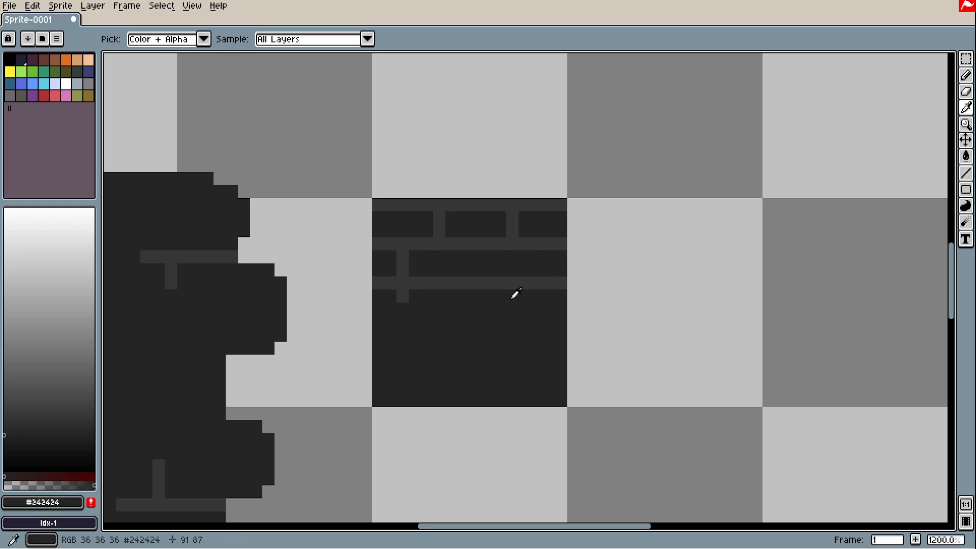
drag(427, 283, 386, 285)
alt+click(438, 296)
scroll(529, 273, down, 3)
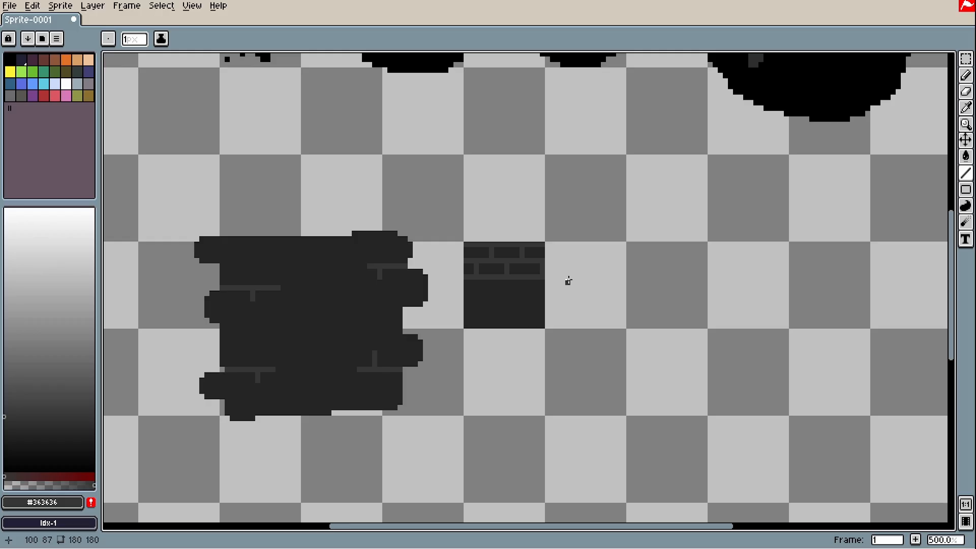
drag(583, 312, 652, 285)
mouse_move(712, 270)
mouse_down()
mouse_move(654, 234)
mouse_move(643, 248)
mouse_up()
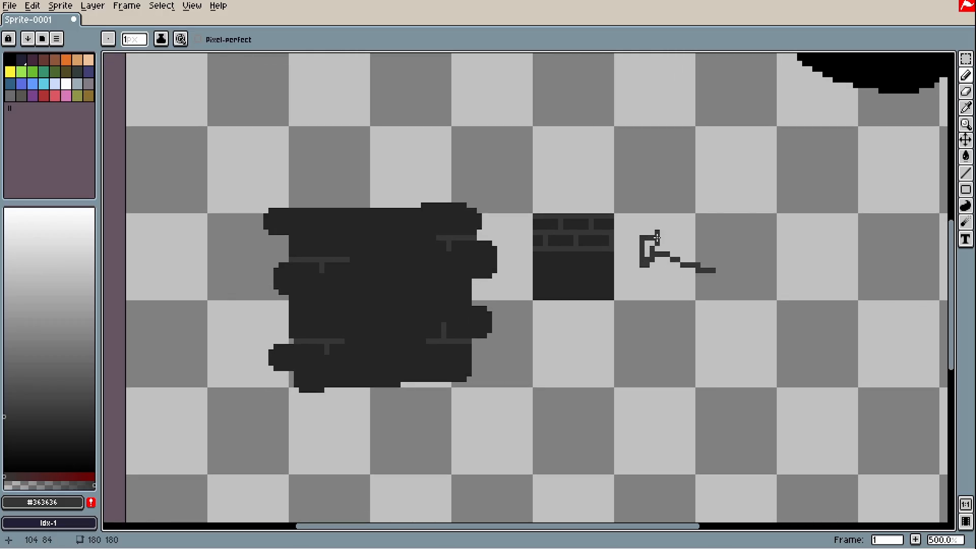
scroll(666, 303, up, 3)
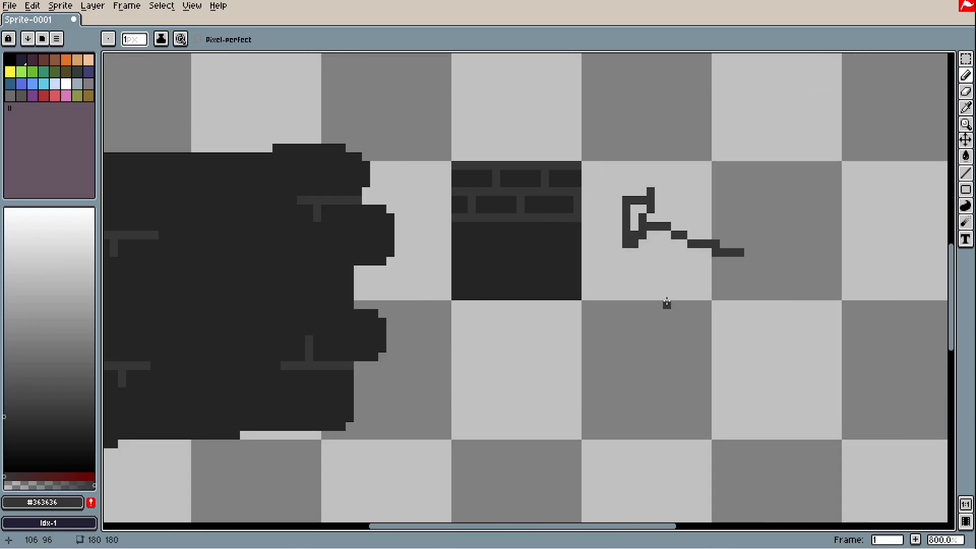
Marquee-select the area around the squiggle beside the square and delete it
key(m)
drag(581, 221, 464, 174)
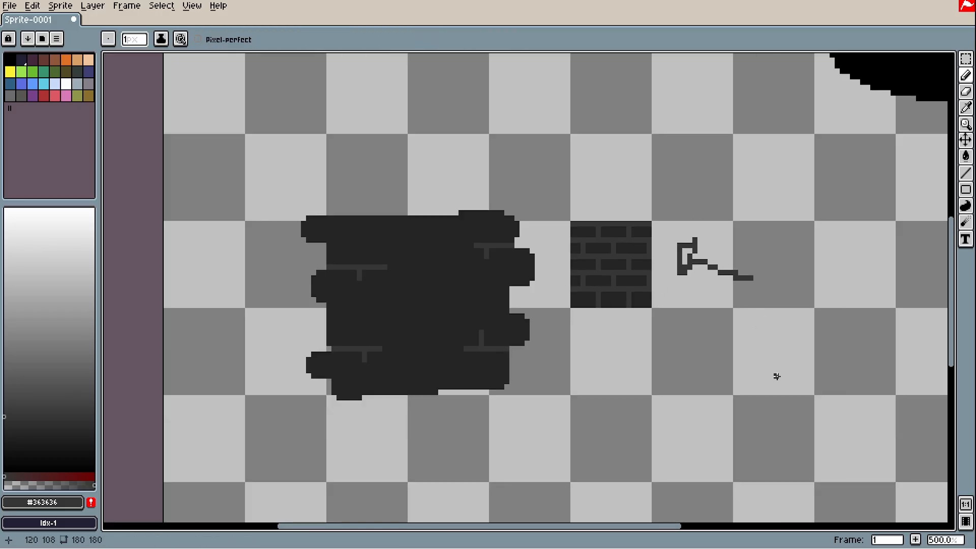
key(m)
drag(776, 375, 710, 269)
key(Delete)
Copy the brick rows right and down to fill the square, then deselect
drag(625, 251, 629, 337)
drag(609, 273, 683, 347)
click(852, 316)
scroll(794, 322, down, 3)
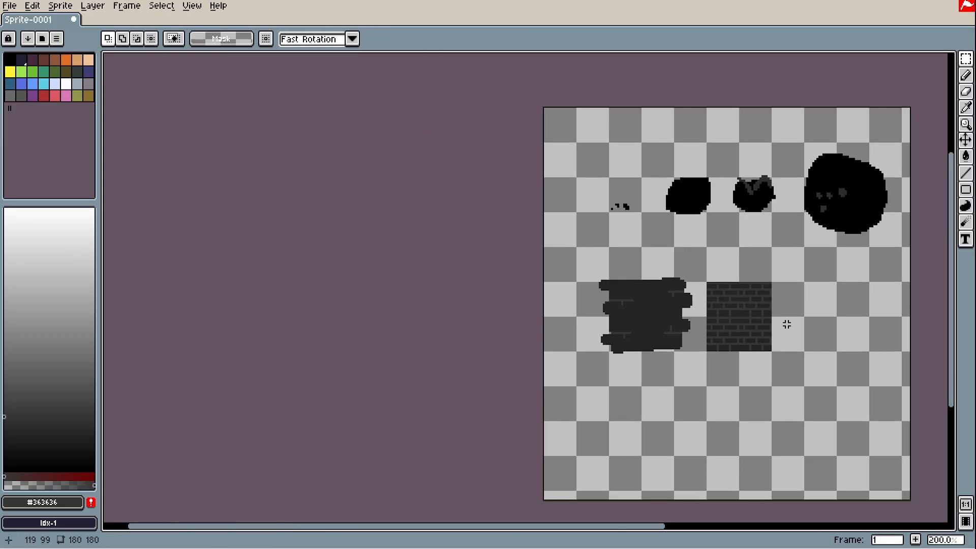
scroll(796, 340, up, 2)
drag(797, 341, 764, 337)
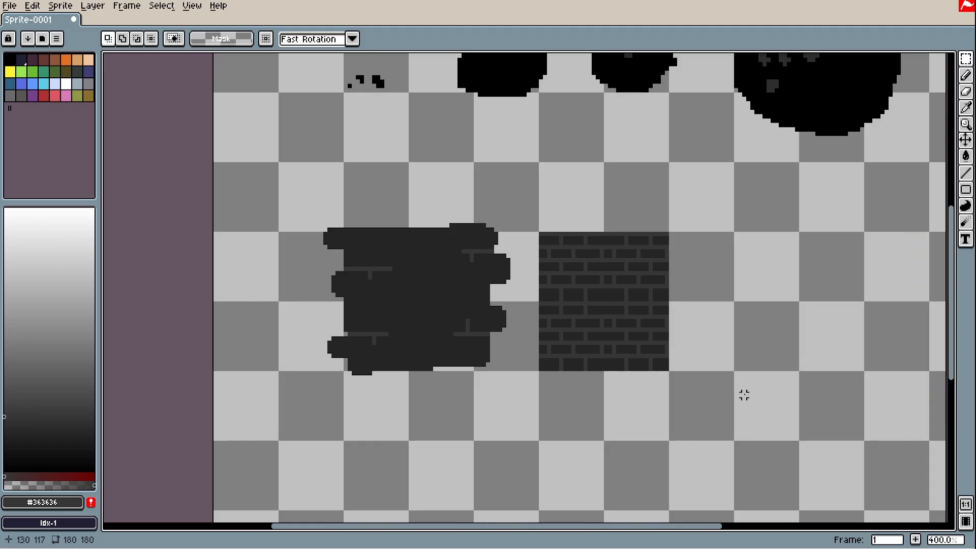
drag(793, 412, 529, 187)
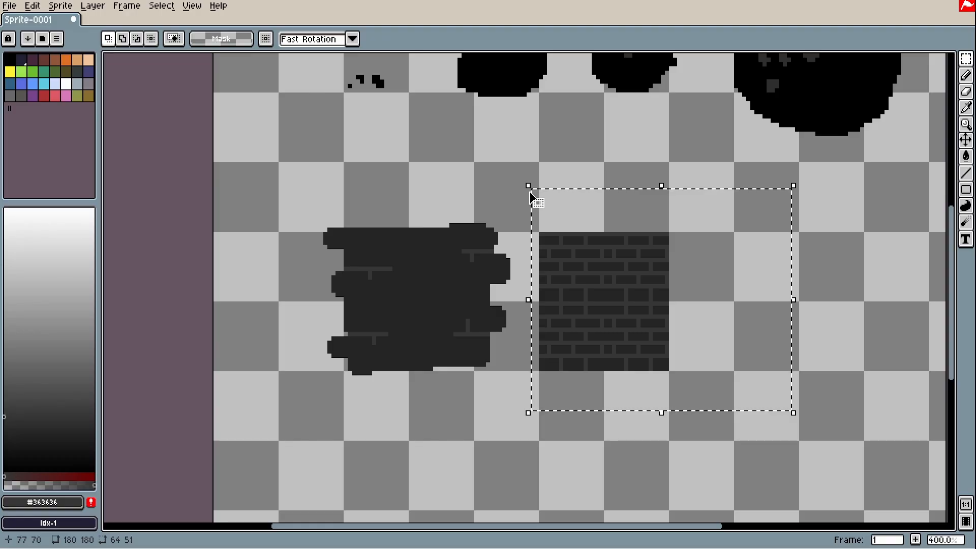
key(ctrl+d)
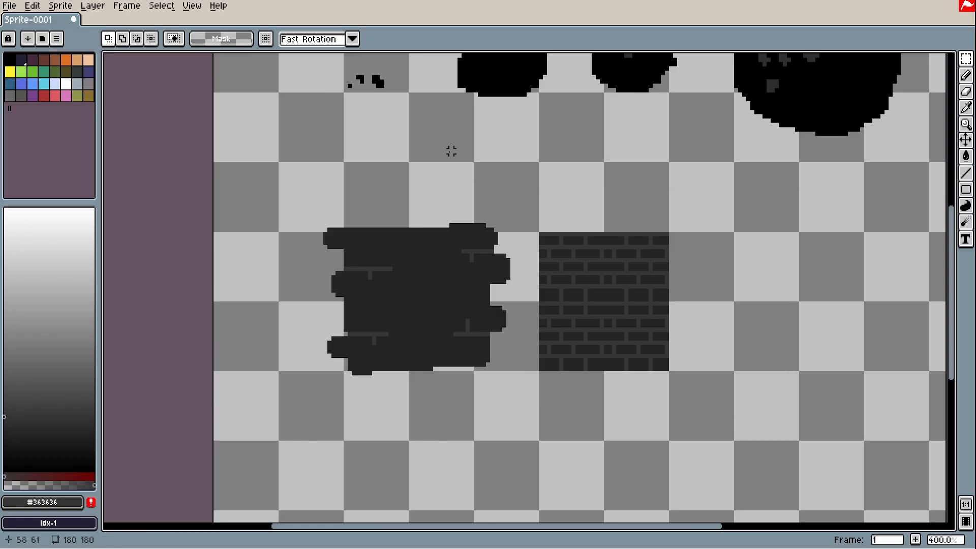
Try thin crack strokes above the stone area, then undo them
key(b)
mouse_move(460, 143)
mouse_down()
mouse_move(440, 185)
mouse_move(432, 173)
mouse_move(438, 201)
mouse_up()
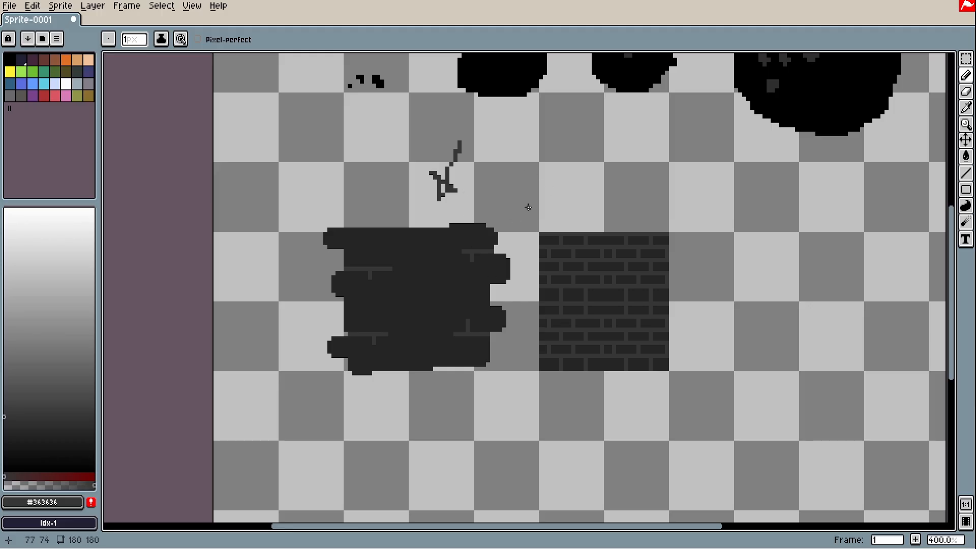
key(v)
key(ctrl+z)
key(ctrl+z)
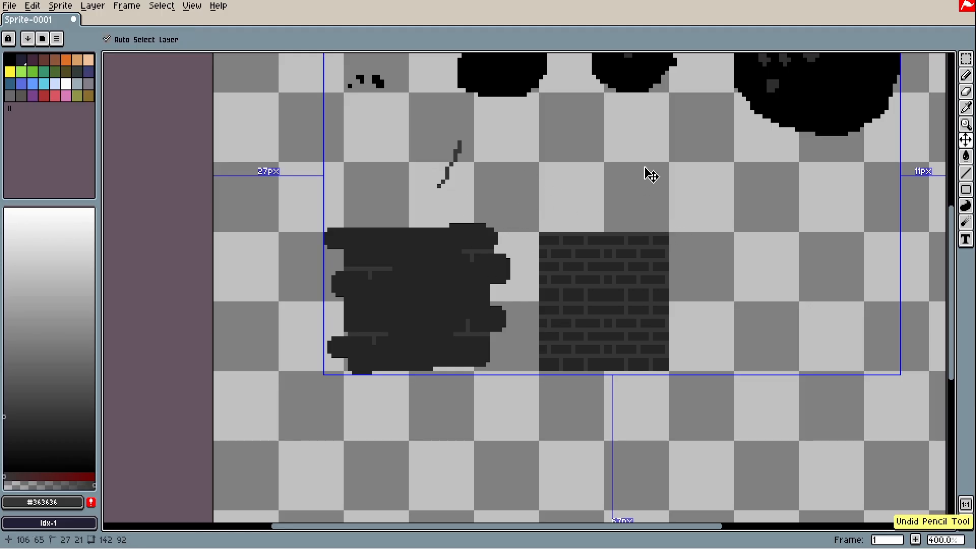
key(ctrl+z)
key(b)
mouse_move(707, 155)
mouse_down()
mouse_move(682, 192)
mouse_move(673, 165)
mouse_move(701, 205)
mouse_move(672, 203)
mouse_up()
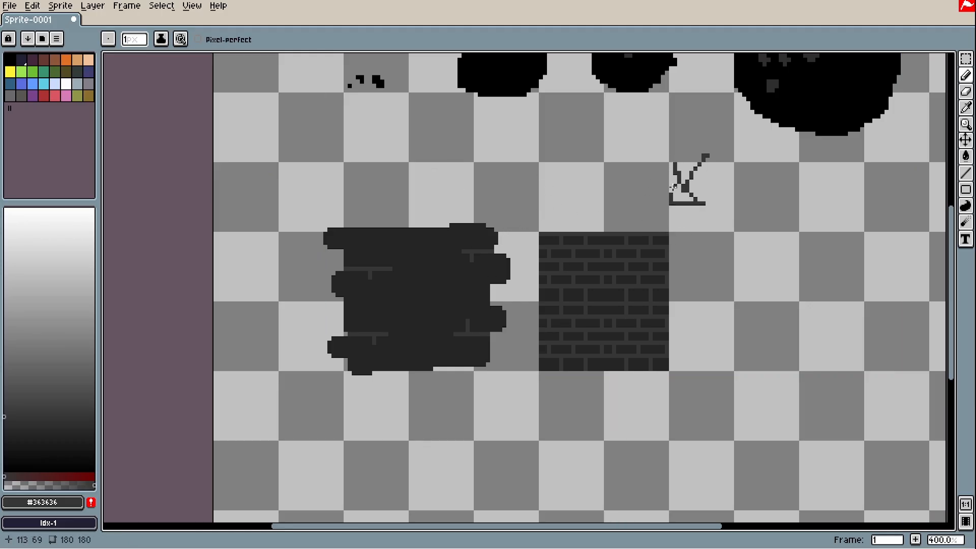
scroll(673, 187, down, 2)
scroll(673, 197, up, 2)
mouse_move(716, 302)
mouse_down()
mouse_move(700, 331)
mouse_move(627, 310)
mouse_up()
key(ctrl+z)
key(ctrl+z)
key(ctrl+z)
Draw a #242424 filled circle right of the brick tile and fill its upper part #363636
alt+click(377, 298)
drag(769, 324, 658, 309)
scroll(597, 285, up, 1)
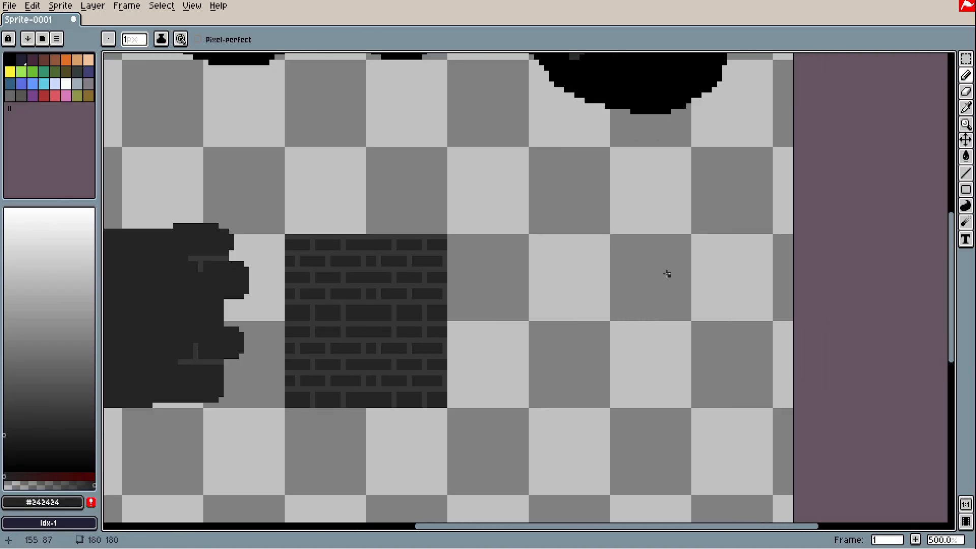
click(966, 206)
click(936, 189)
drag(531, 253, 668, 400)
key(g)
click(626, 310)
scroll(650, 315, up, 2)
Pencil a darker shading edge along the circle's lower-left underside
key(b)
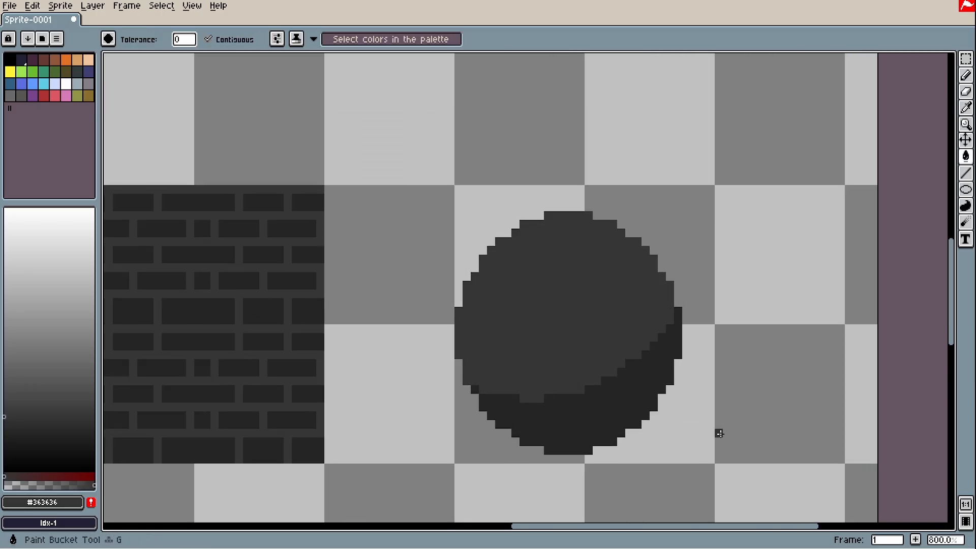
scroll(384, 408, up, 1)
drag(514, 361, 564, 381)
scroll(529, 374, down, 4)
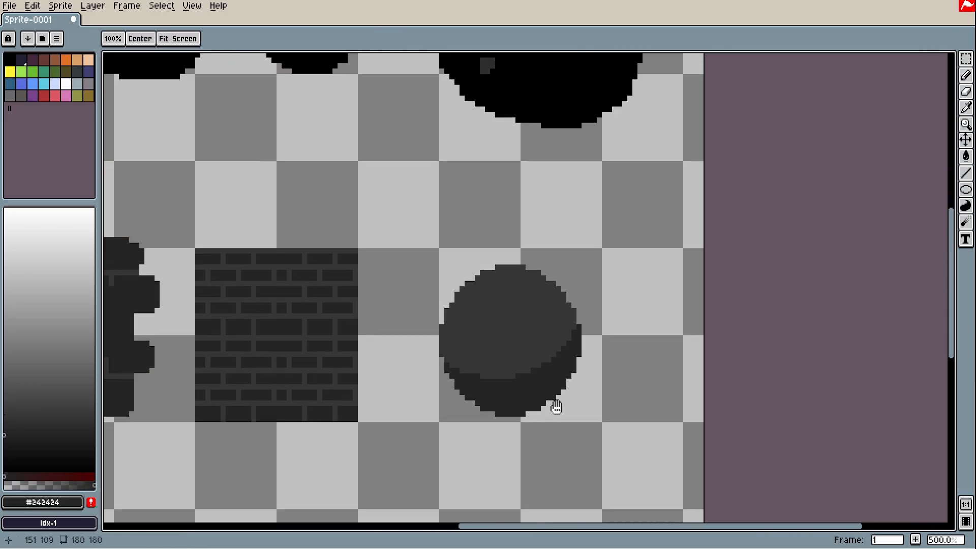
Sketch a blade with a crossing guard above the stone, then undo the strokes
key(m)
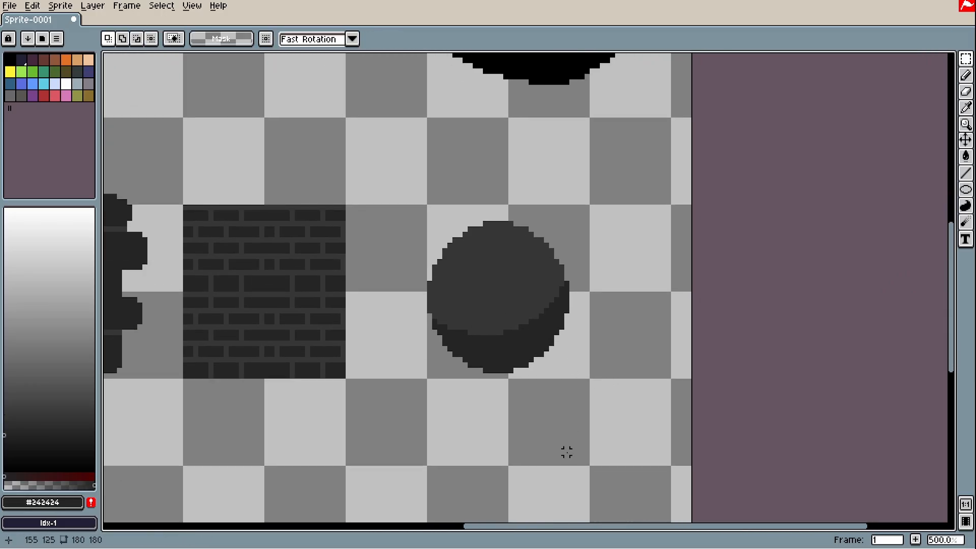
key(b)
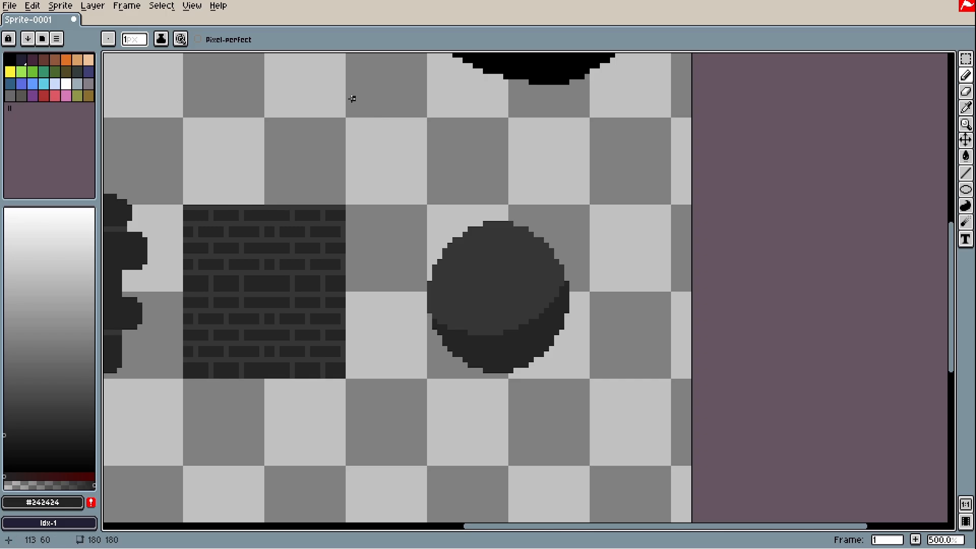
drag(350, 96, 421, 168)
drag(436, 131, 384, 176)
drag(424, 132, 416, 167)
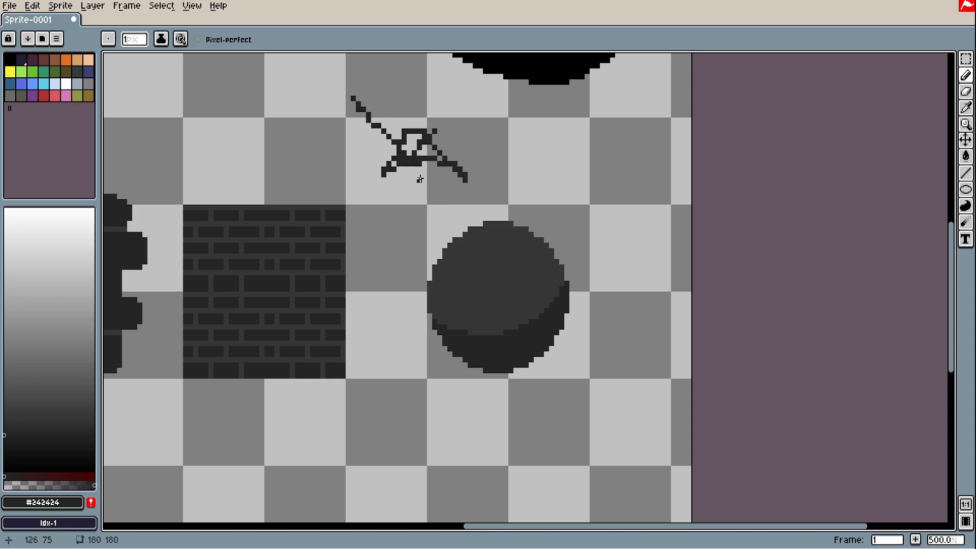
key(ctrl+z)
key(ctrl+z)
Duplicate the round stone, place the copy overlapping to its left, and select both
key(m)
drag(617, 457, 379, 125)
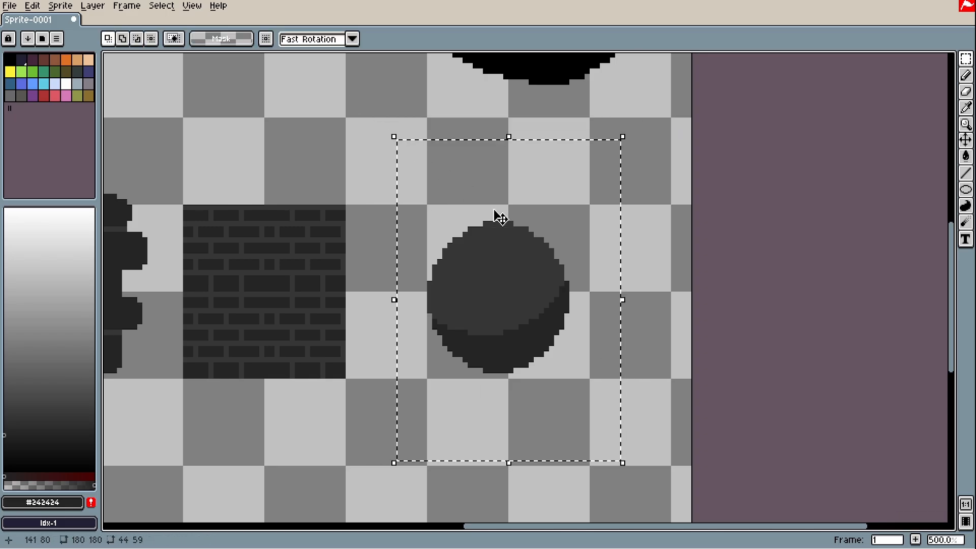
drag(549, 282, 475, 270)
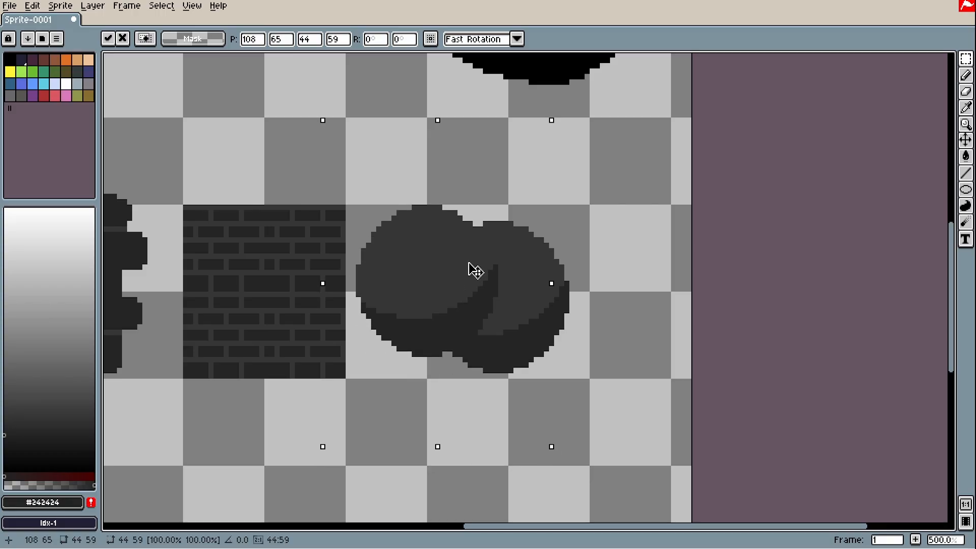
click(651, 365)
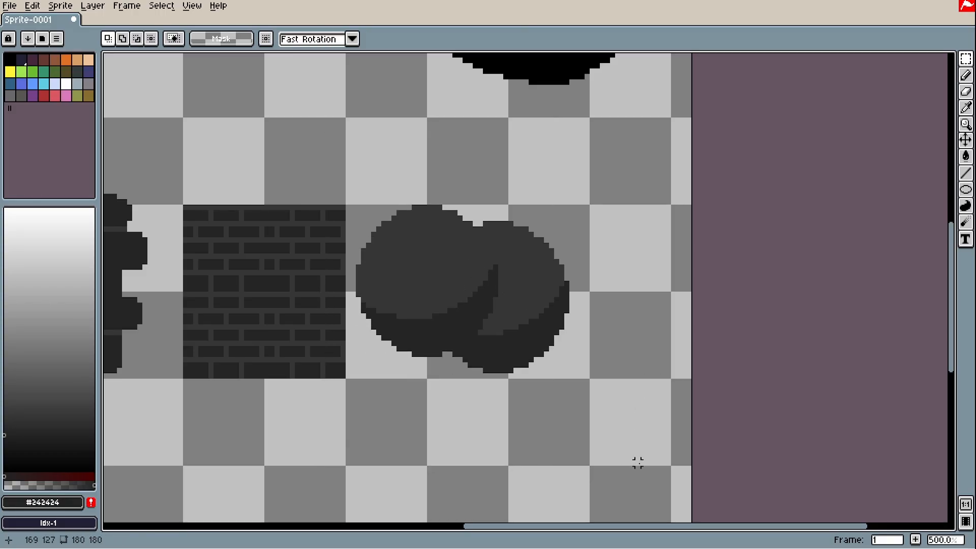
drag(640, 462, 344, 153)
Zoom and pan to centre the two overlapping blobs in view
scroll(567, 257, up, 2)
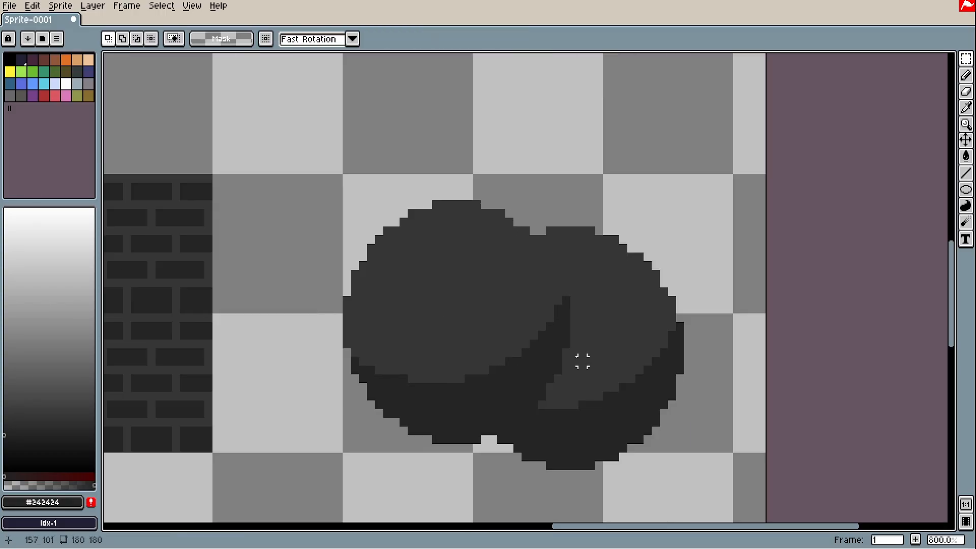
scroll(582, 359, up, 5)
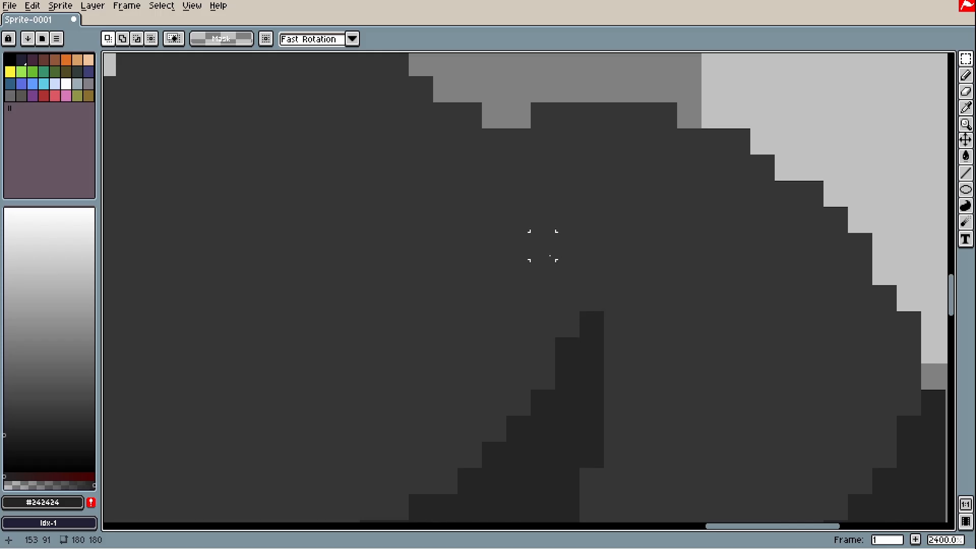
scroll(543, 245, down, 5)
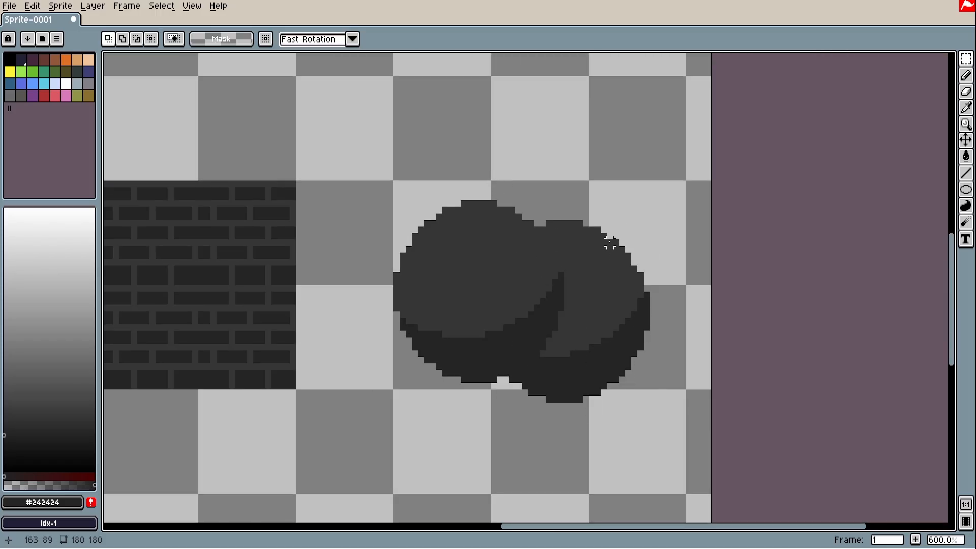
drag(585, 253, 529, 244)
drag(505, 291, 520, 303)
scroll(533, 237, up, 1)
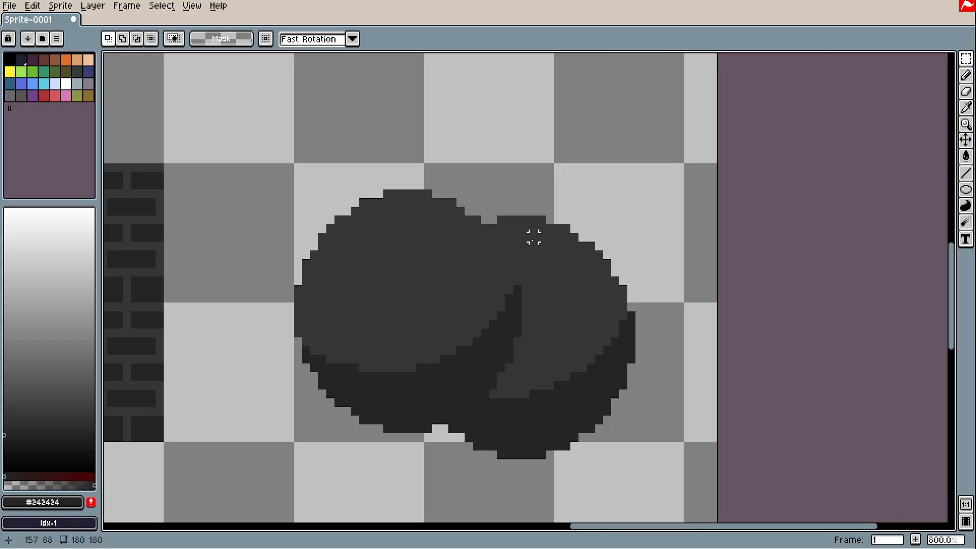
scroll(534, 237, up, 2)
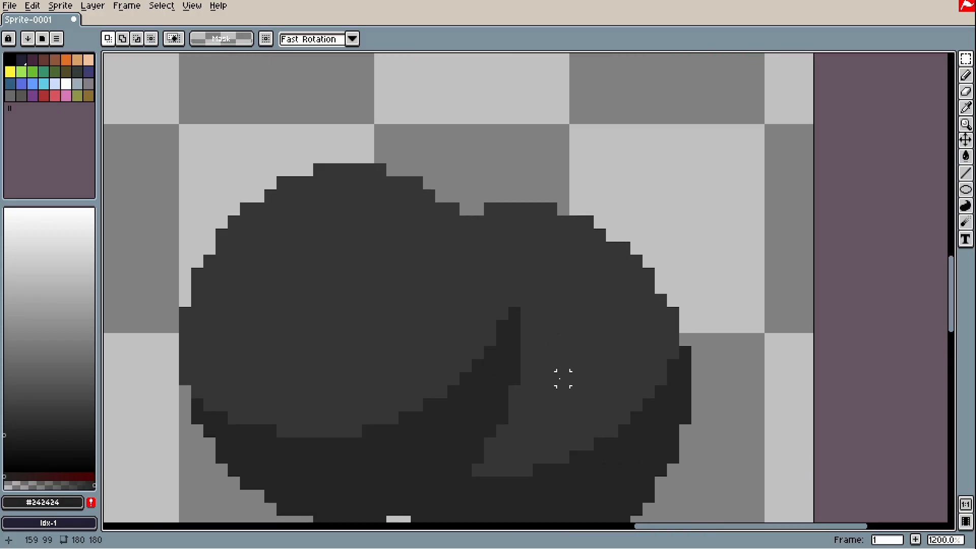
drag(562, 378, 612, 276)
Sample the blobs' #363636 grey, then bucket-fill their shadow with a darker grey
key(i)
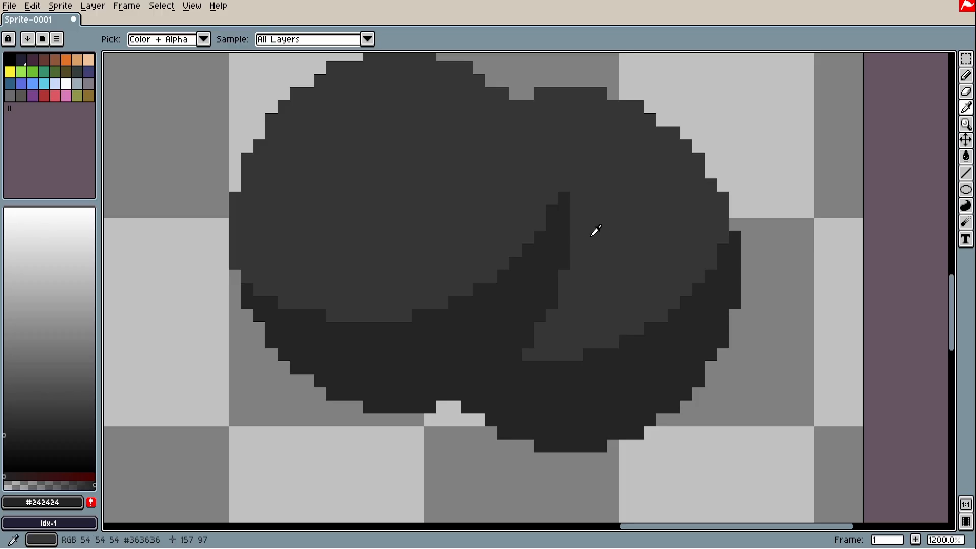
click(593, 234)
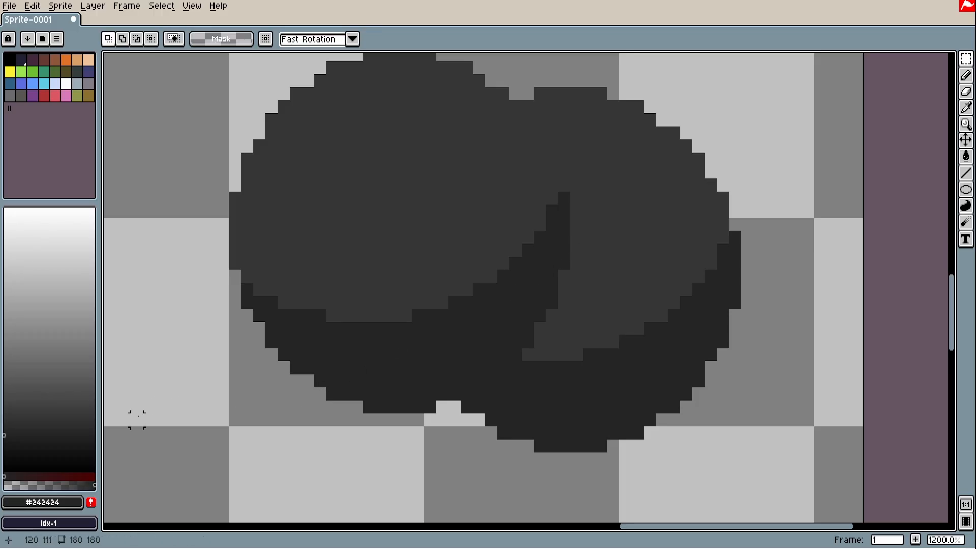
key(m)
click(10, 439)
key(g)
click(513, 399)
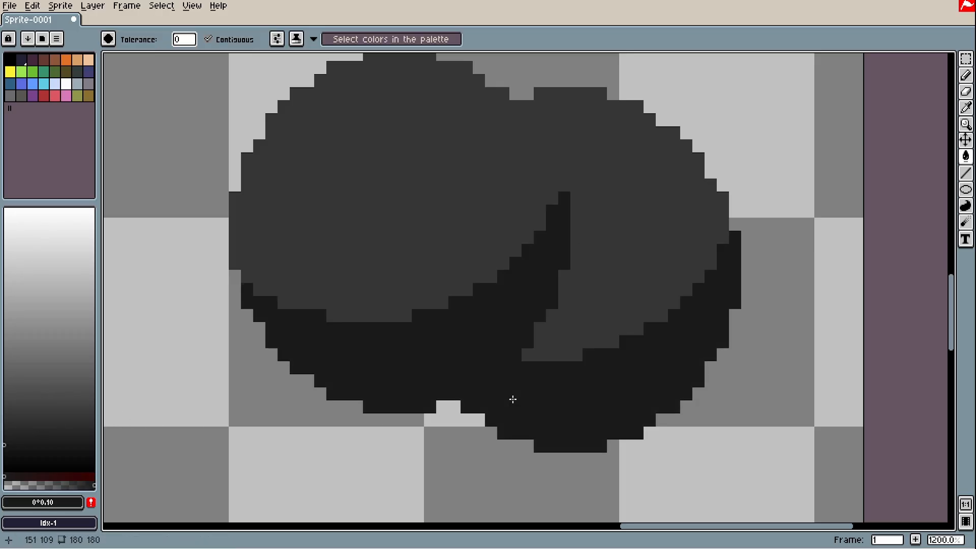
Draw a darker fold line down the right blob and fill the triangle inside it
alt+click(595, 312)
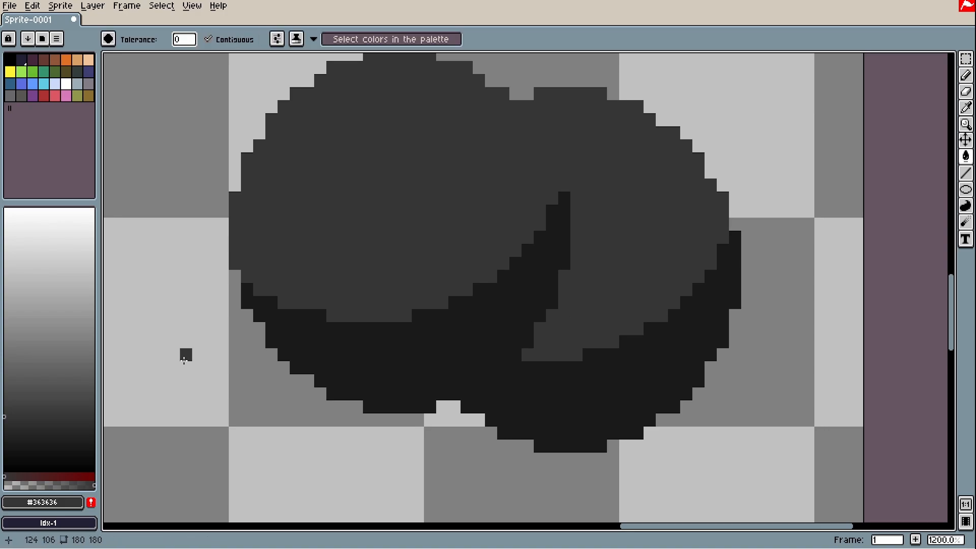
click(6, 428)
key(b)
scroll(589, 213, up, 1)
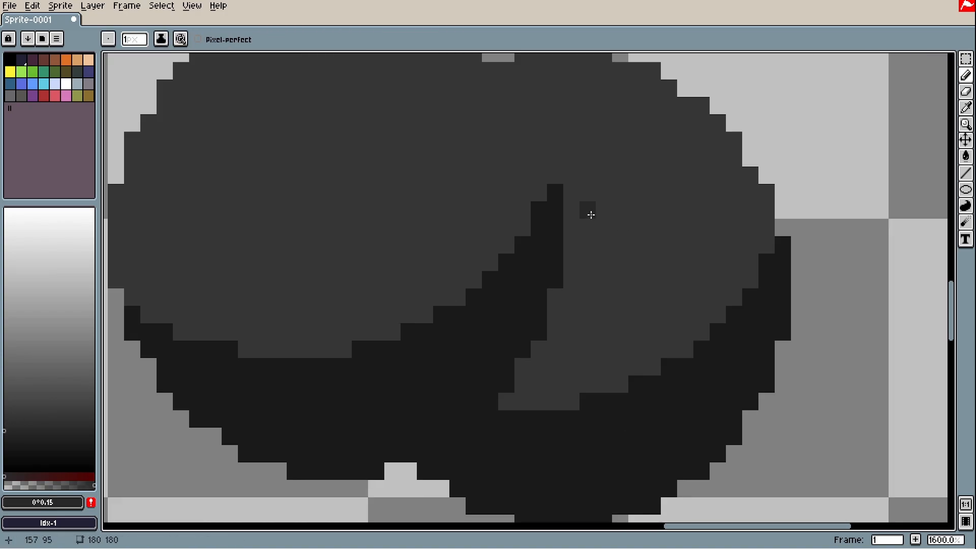
mouse_move(567, 205)
mouse_down()
mouse_move(586, 207)
mouse_move(625, 266)
mouse_move(649, 333)
mouse_up()
key(g)
scroll(620, 345, down, 1)
click(610, 338)
Trim and touch up the fold triangle's right edge with the mid-grey
key(b)
scroll(615, 331, up, 1)
alt+click(622, 213)
mouse_move(604, 209)
mouse_down()
mouse_move(653, 332)
mouse_move(661, 317)
mouse_up()
key(ctrl+z)
scroll(644, 295, down, 3)
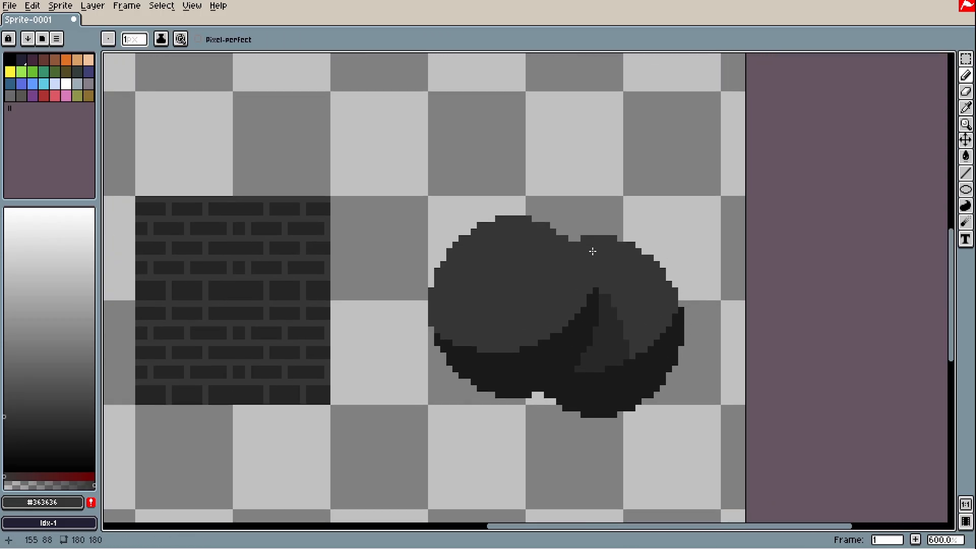
scroll(603, 295, up, 3)
mouse_move(682, 454)
mouse_down()
mouse_move(657, 406)
mouse_move(661, 336)
mouse_up()
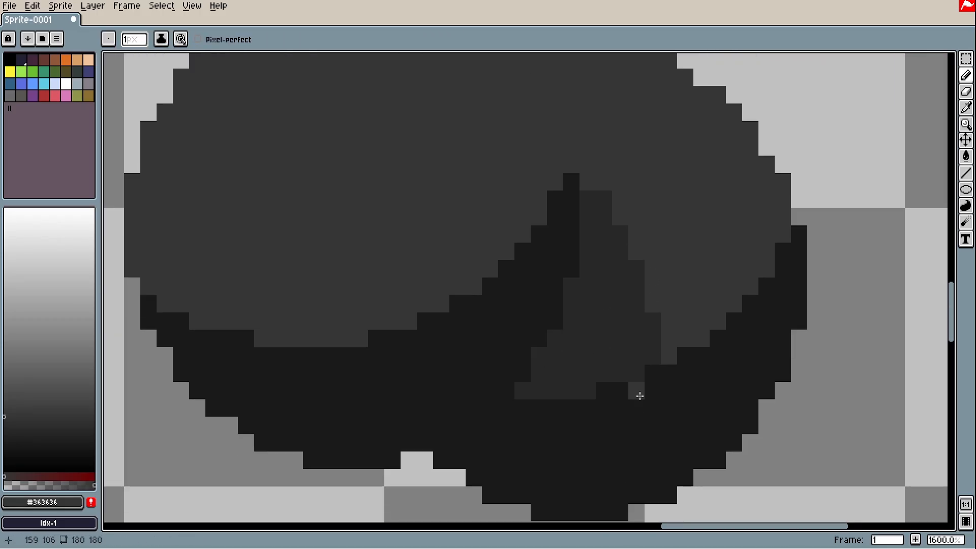
Draw a dark seam between the two blobs, including pixels at the top
alt+click(571, 374)
drag(571, 164, 658, 352)
scroll(659, 353, up, 1)
click(659, 353)
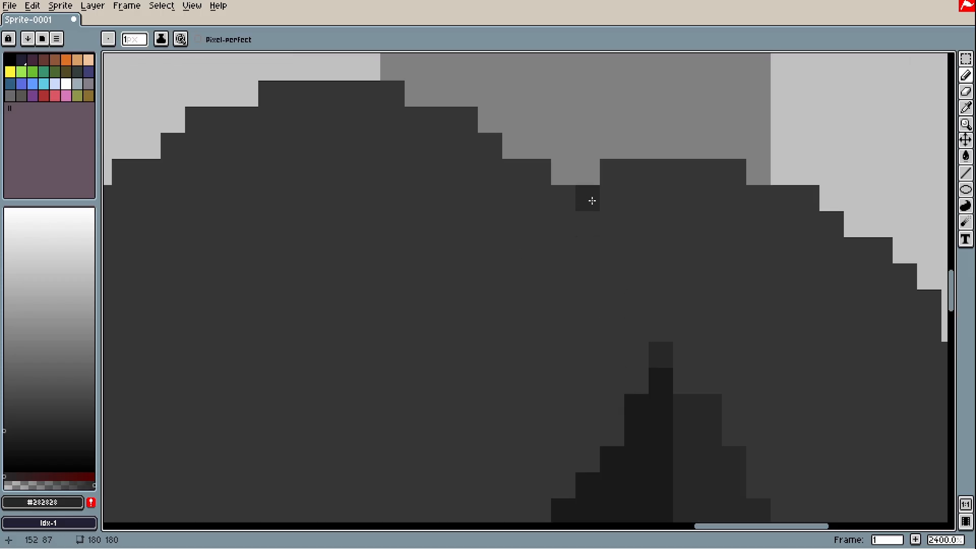
scroll(664, 318, down, 6)
mouse_move(588, 200)
mouse_down()
mouse_move(661, 328)
mouse_move(581, 280)
mouse_move(492, 197)
mouse_up()
scroll(596, 285, up, 2)
scroll(550, 220, up, 2)
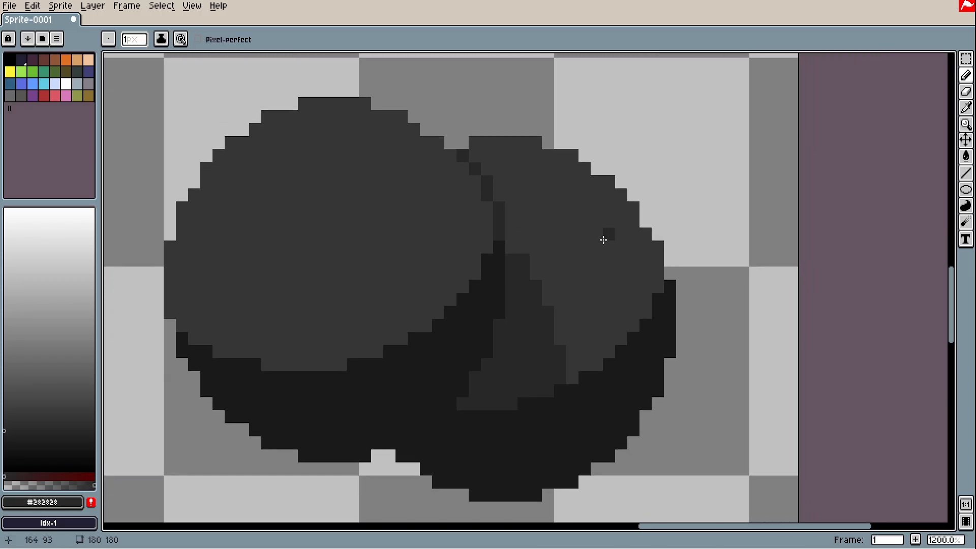
Add a hook-shaped crease on the right blob and review the lower seam
key(b)
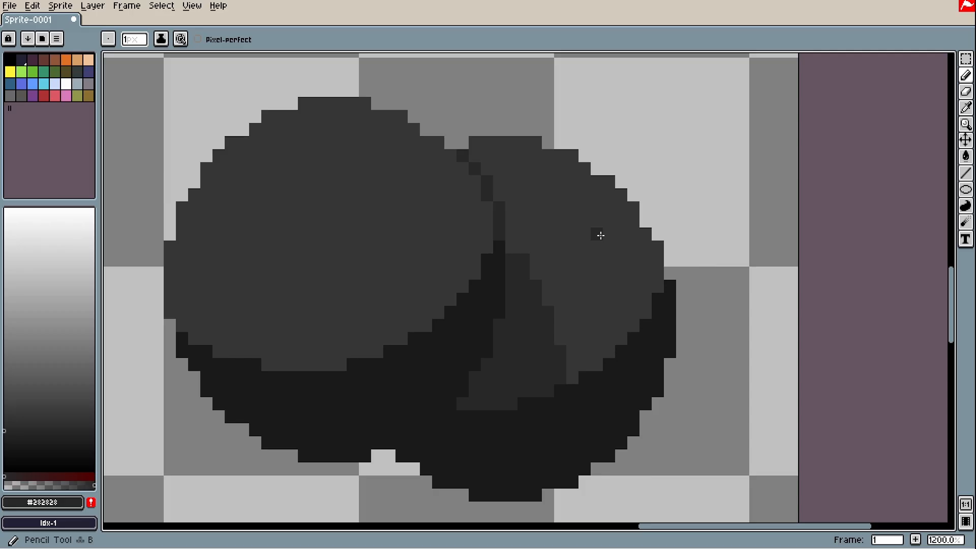
mouse_move(602, 227)
mouse_down()
mouse_move(583, 254)
mouse_move(576, 235)
mouse_move(593, 264)
mouse_up()
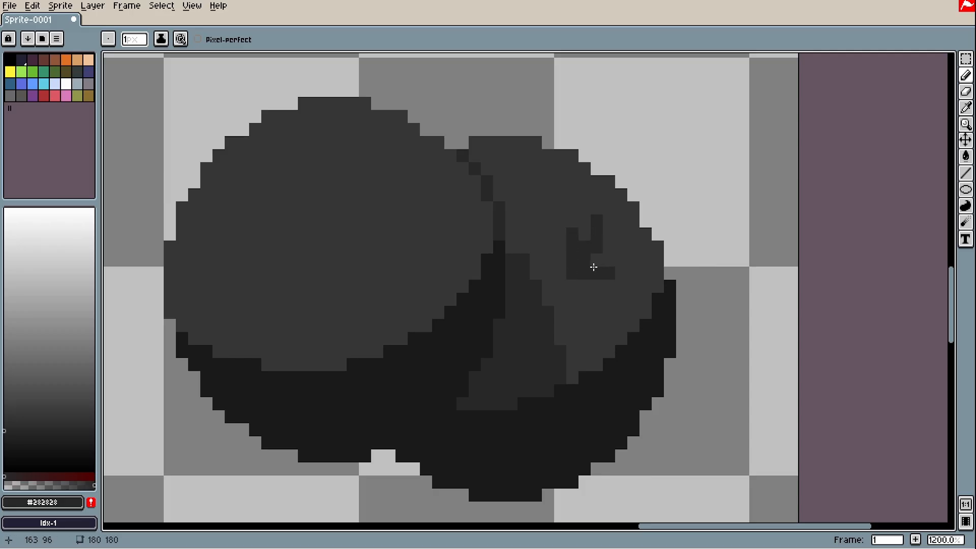
key(ctrl+z)
mouse_move(450, 179)
mouse_down()
mouse_move(450, 212)
mouse_move(468, 208)
mouse_up()
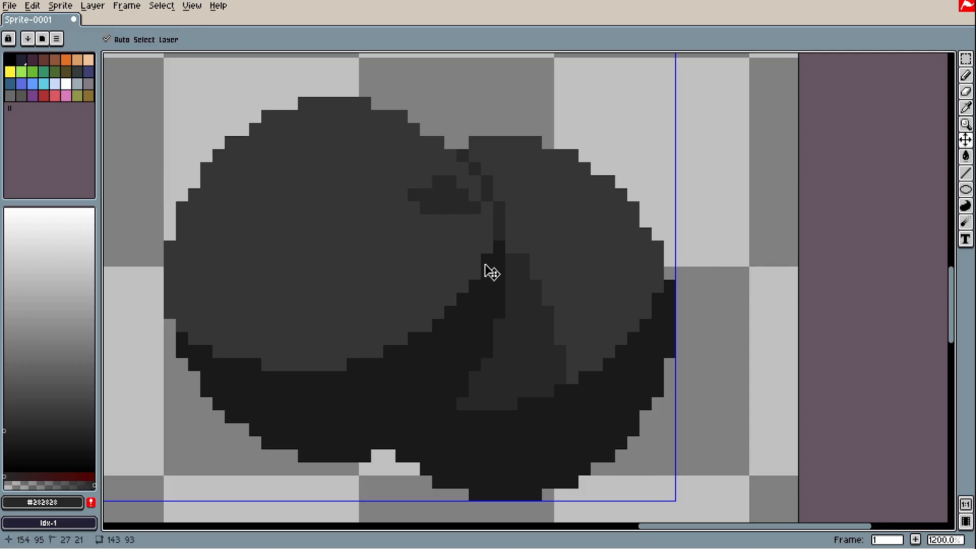
key(ctrl+z)
key(ctrl+z)
key(ctrl+y)
scroll(491, 223, up, 2)
scroll(534, 251, down, 1)
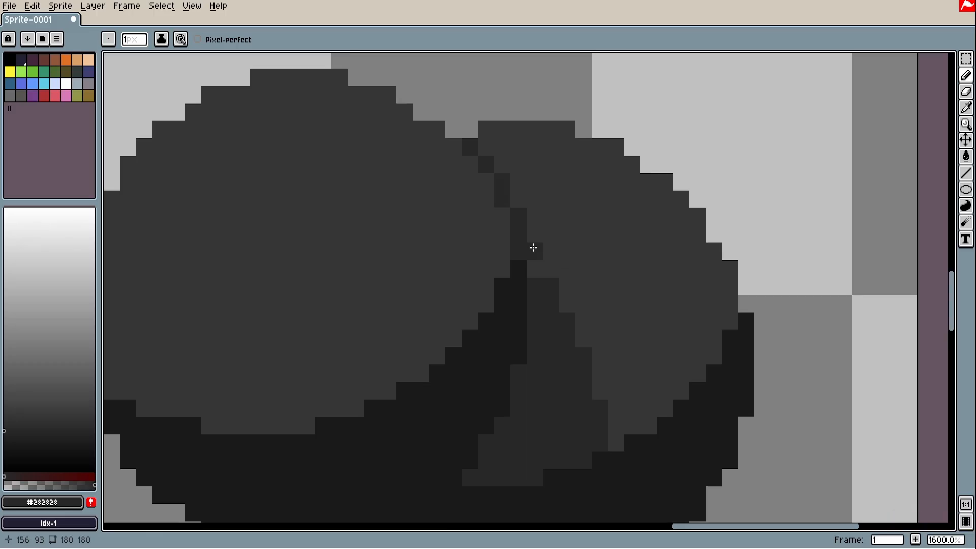
drag(533, 249, 554, 288)
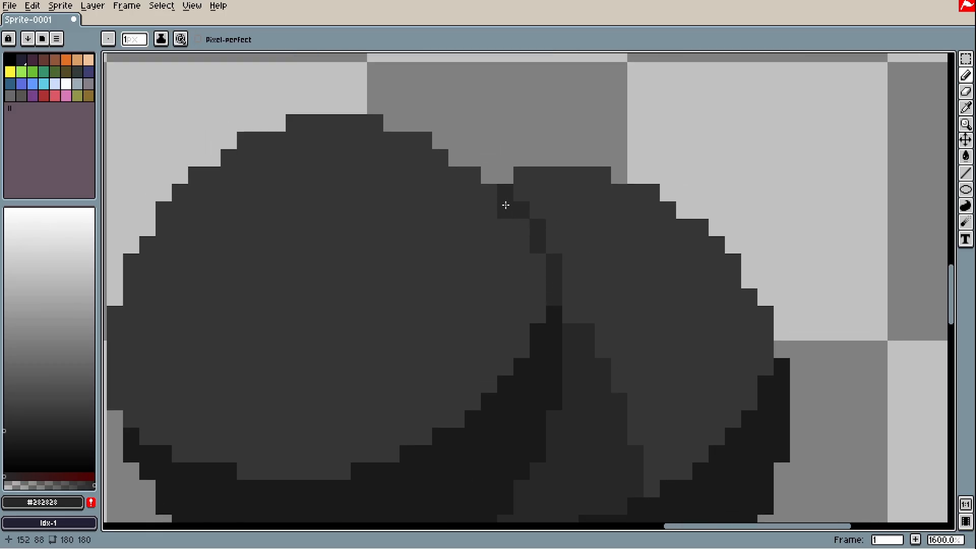
scroll(561, 282, down, 3)
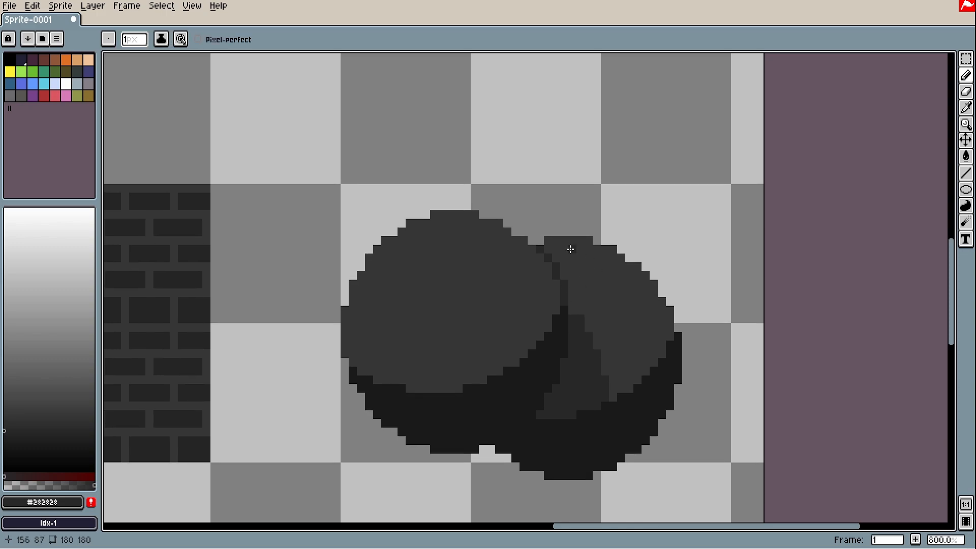
scroll(556, 286, up, 2)
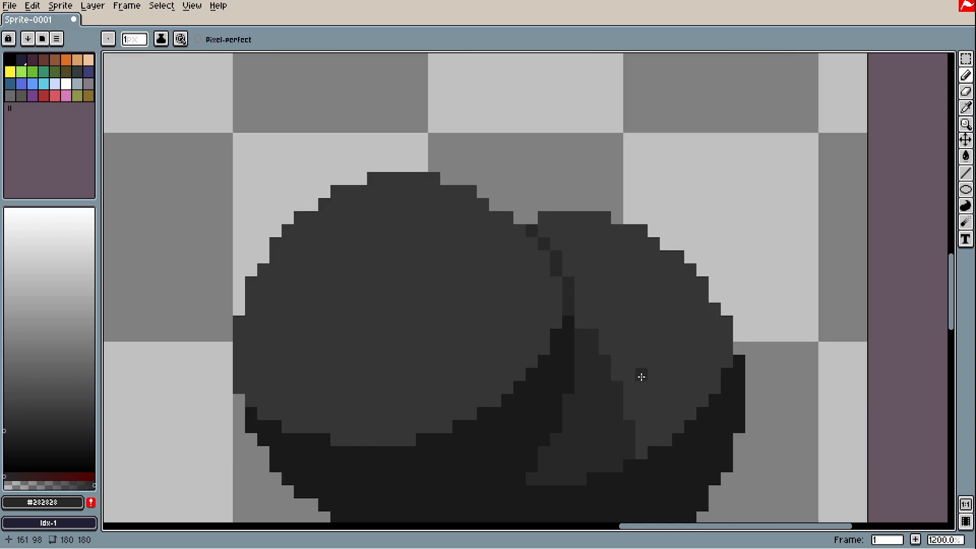
scroll(642, 377, down, 4)
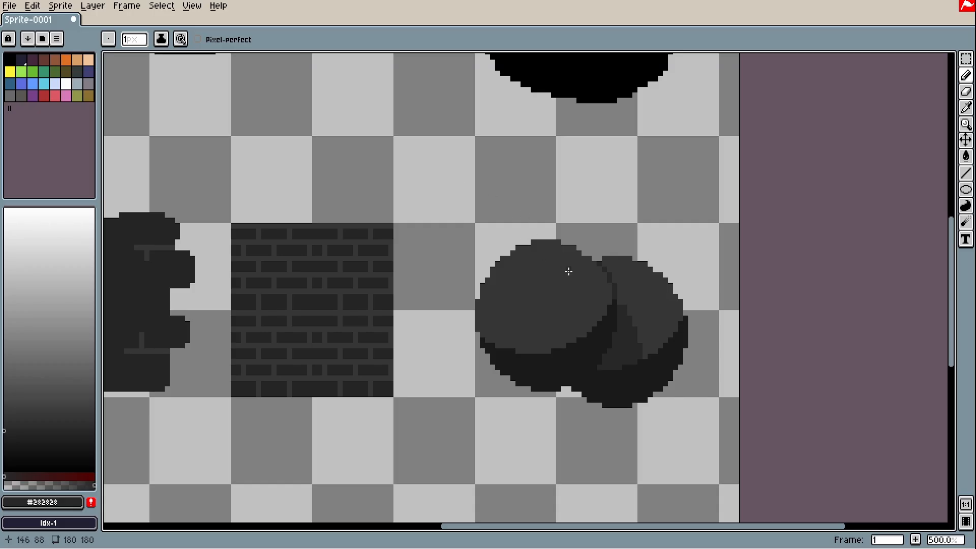
scroll(642, 305, up, 2)
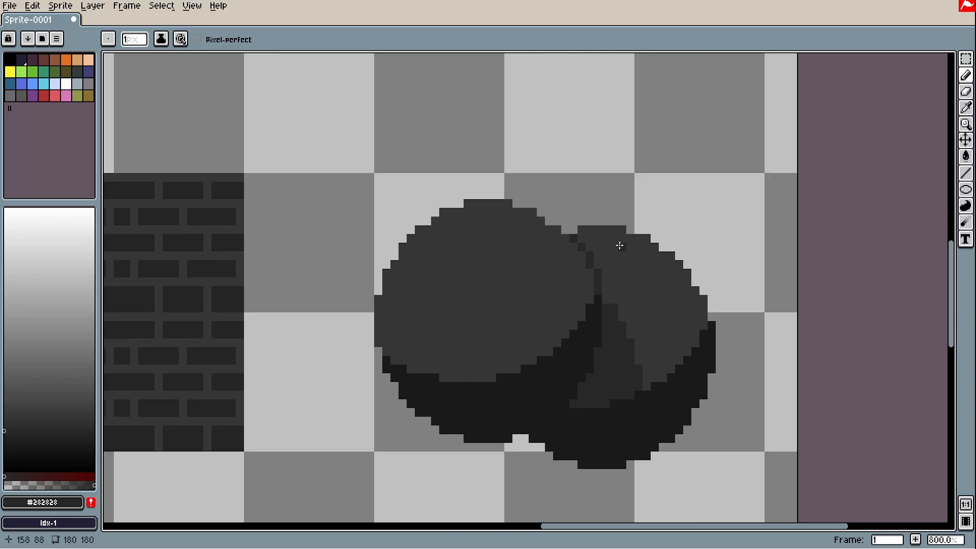
scroll(540, 159, down, 2)
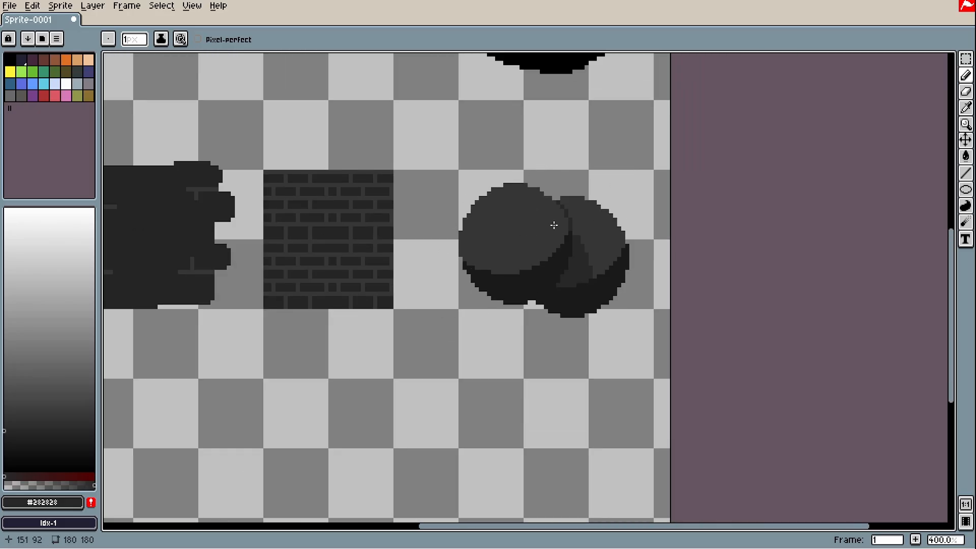
Try diagonal and round skull strokes above the brick tile, undoing both
drag(419, 101, 541, 174)
drag(548, 160, 545, 163)
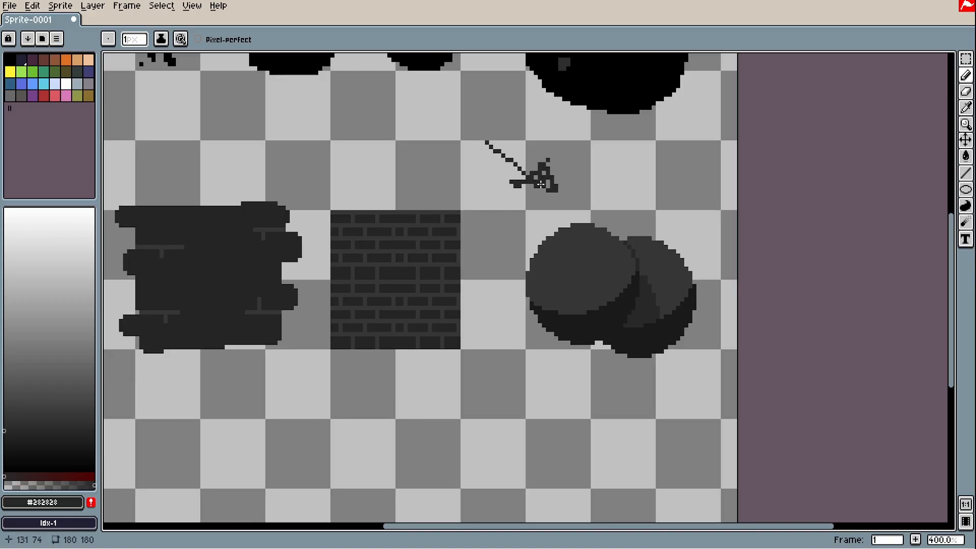
key(ctrl+z)
key(ctrl+z)
drag(483, 321, 630, 360)
mouse_move(574, 149)
mouse_down()
mouse_move(585, 146)
mouse_move(575, 146)
mouse_move(586, 181)
mouse_up()
scroll(570, 192, up, 3)
key(ctrl+z)
key(space)
Draw the second slanted eye socket, two nose marks, and J and L cheek strokes
mouse_move(683, 204)
mouse_down()
mouse_move(618, 236)
mouse_move(641, 169)
mouse_move(620, 186)
mouse_up()
mouse_move(547, 256)
mouse_down()
mouse_move(548, 286)
mouse_move(539, 263)
mouse_move(574, 285)
mouse_up()
drag(647, 249, 608, 285)
drag(484, 265, 492, 287)
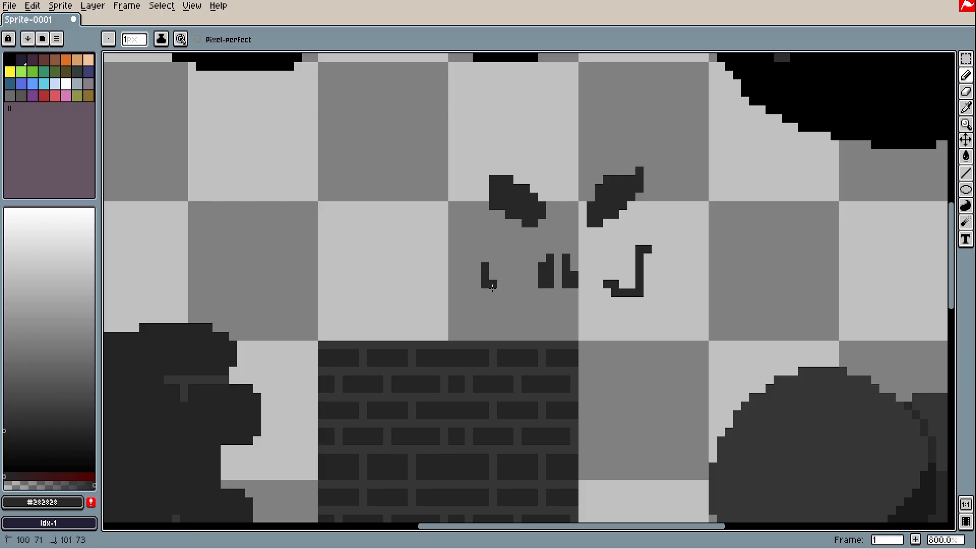
drag(596, 281, 601, 327)
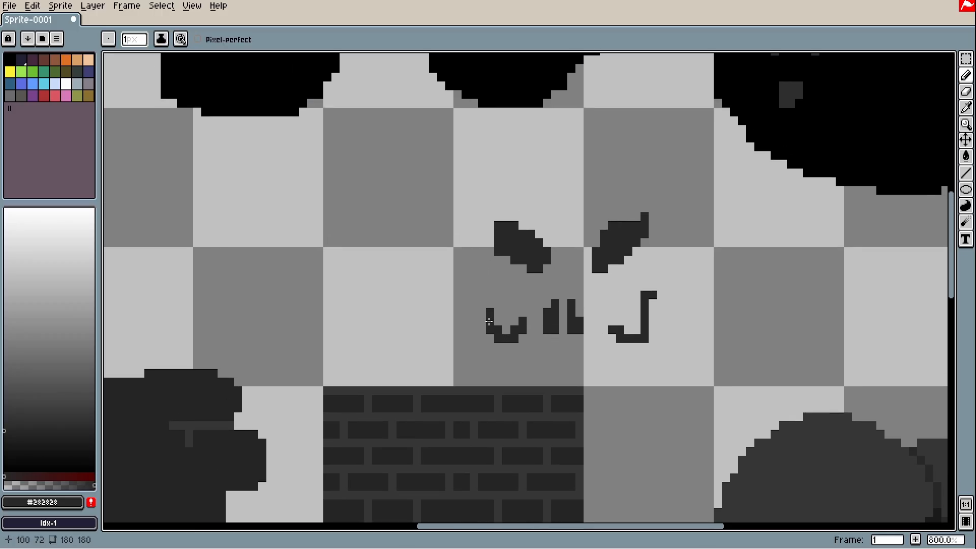
Try an outline around the eyes and lower skull dots, then undo them
mouse_move(489, 322)
mouse_down()
mouse_move(432, 183)
mouse_move(619, 153)
mouse_move(686, 224)
mouse_up()
key(ctrl+z)
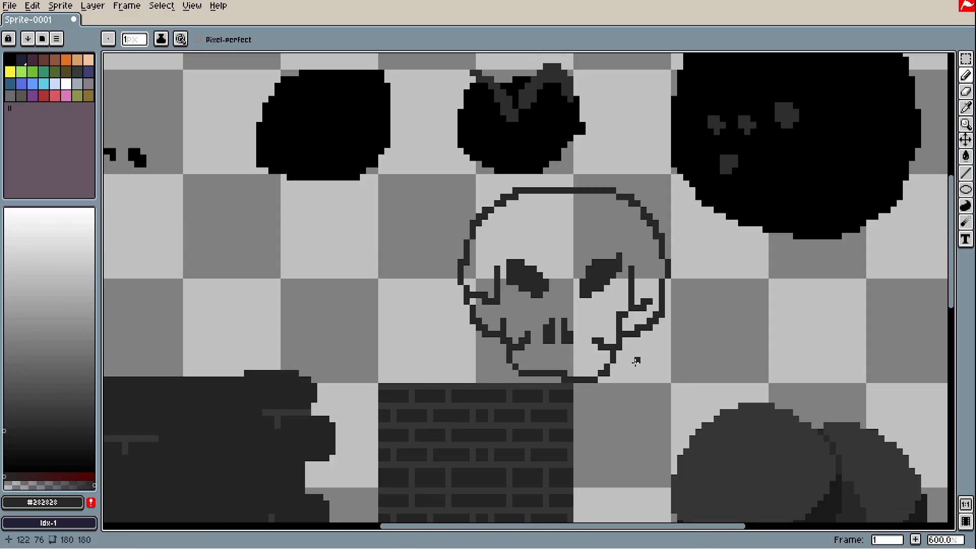
scroll(583, 339, up, 4)
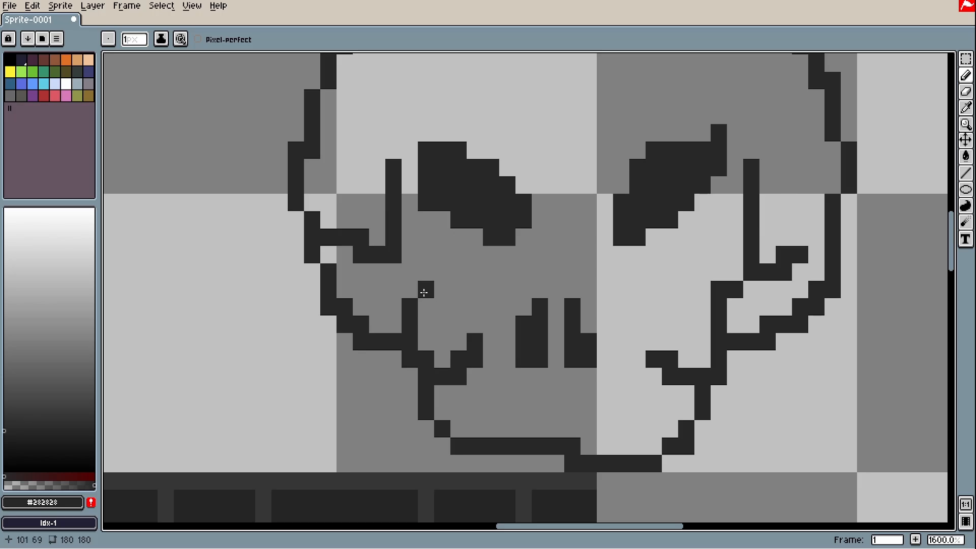
key(v)
key(ctrl+z)
drag(784, 375, 749, 382)
click(603, 417)
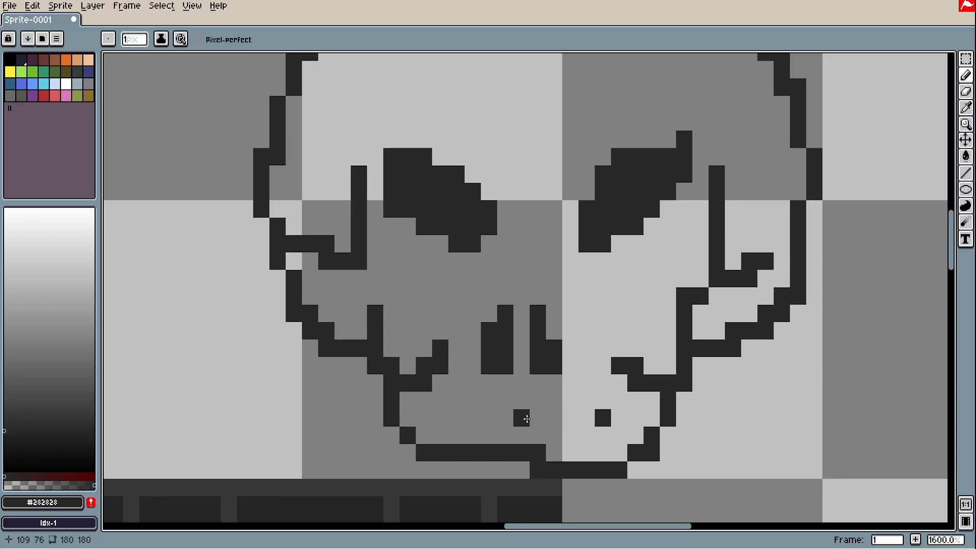
click(424, 417)
scroll(609, 331, down, 2)
drag(611, 330, 664, 414)
key(ctrl+z)
key(ctrl+z)
scroll(605, 497, up, 3)
Draw a small Y shape on the jaw and add two tooth pixels along it
click(545, 356)
drag(593, 356, 566, 399)
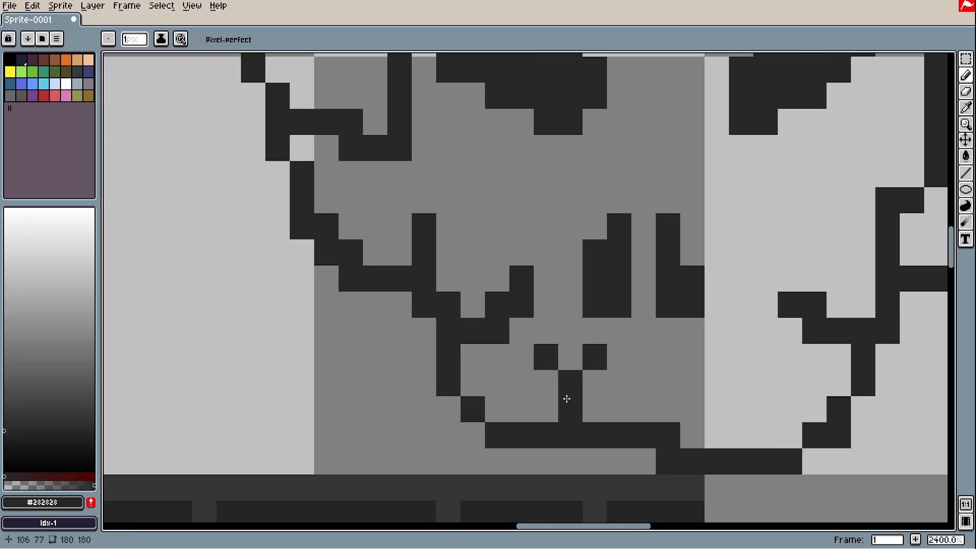
scroll(601, 430, down, 2)
drag(677, 430, 633, 414)
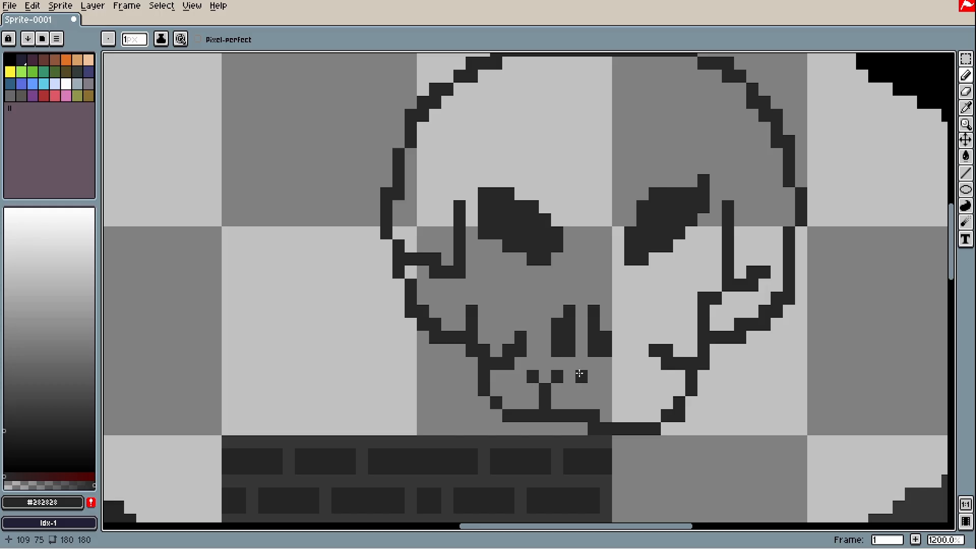
click(610, 406)
key(v)
key(ctrl+z)
key(ctrl+z)
key(ctrl+z)
key(b)
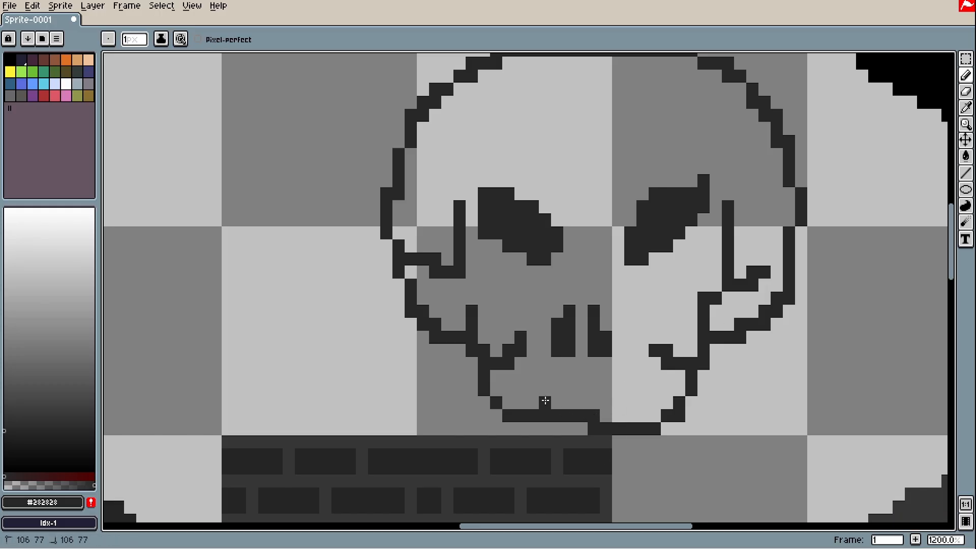
click(583, 402)
click(630, 416)
scroll(666, 329, up, 1)
mouse_move(796, 306)
mouse_down()
mouse_move(666, 330)
mouse_move(681, 316)
mouse_up()
scroll(680, 316, down, 3)
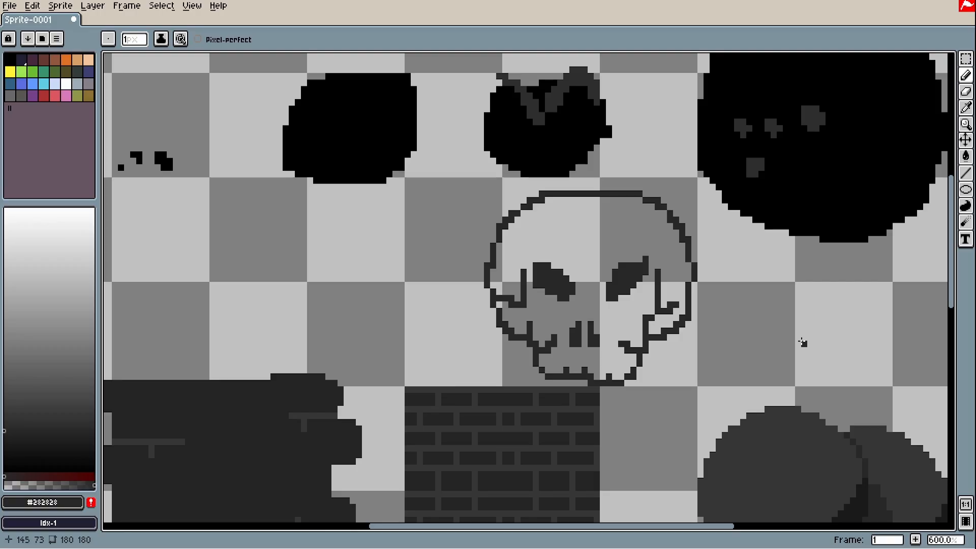
Try two #282828 Pencil strokes inside the large black blob and undo both
scroll(599, 297, up, 3)
scroll(452, 334, down, 4)
scroll(604, 216, up, 3)
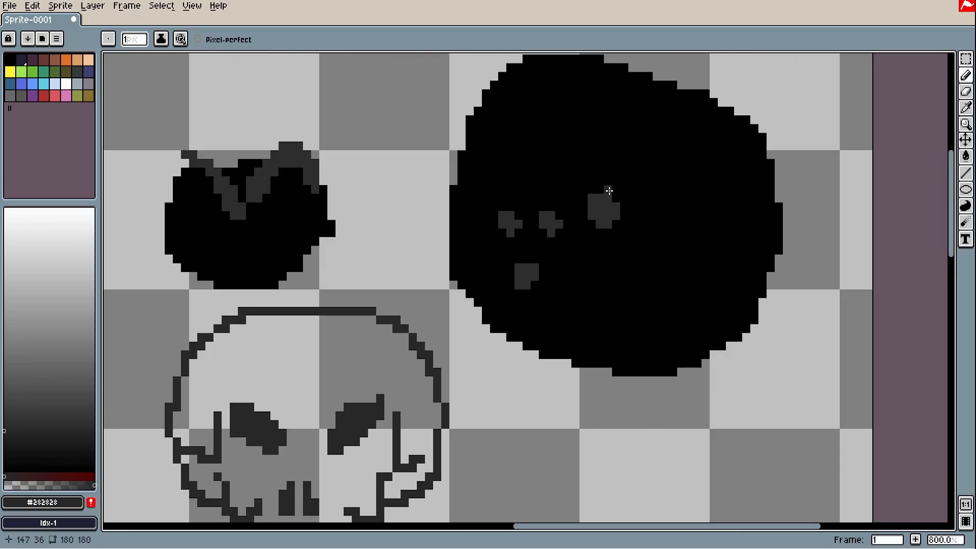
drag(602, 181, 589, 229)
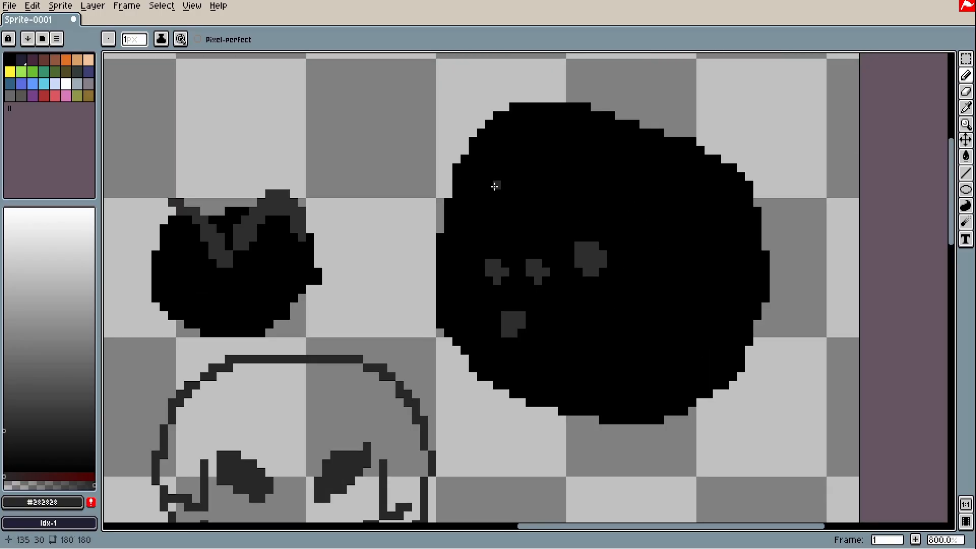
mouse_move(506, 192)
mouse_down()
mouse_move(525, 194)
mouse_move(493, 218)
mouse_move(524, 178)
mouse_move(535, 220)
mouse_move(503, 221)
mouse_up()
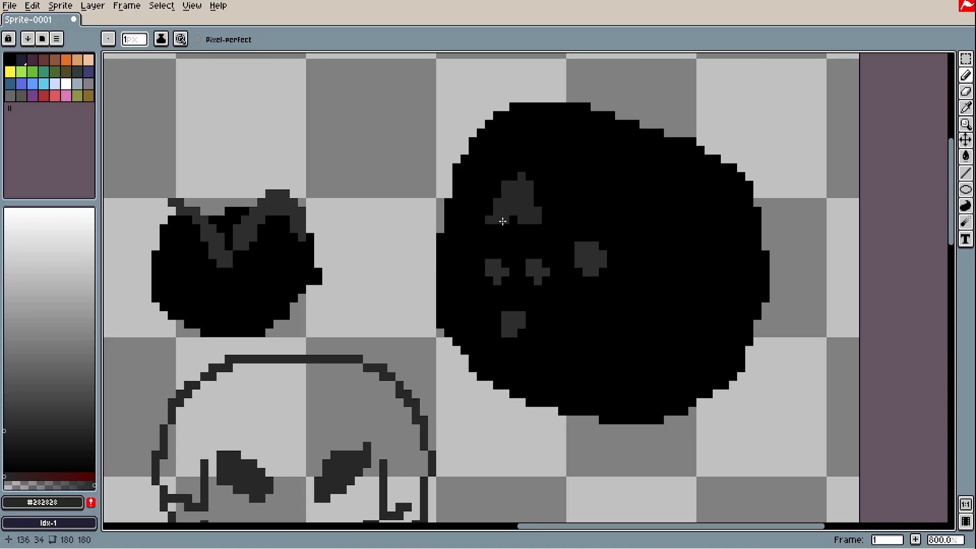
key(ctrl+z)
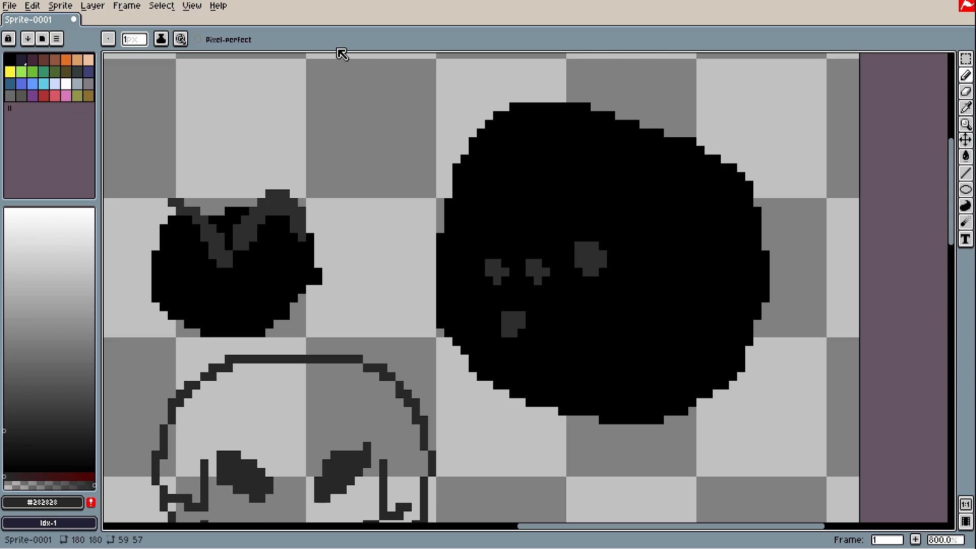
mouse_move(327, 124)
mouse_down()
mouse_move(474, 218)
mouse_move(496, 213)
mouse_move(516, 228)
mouse_up()
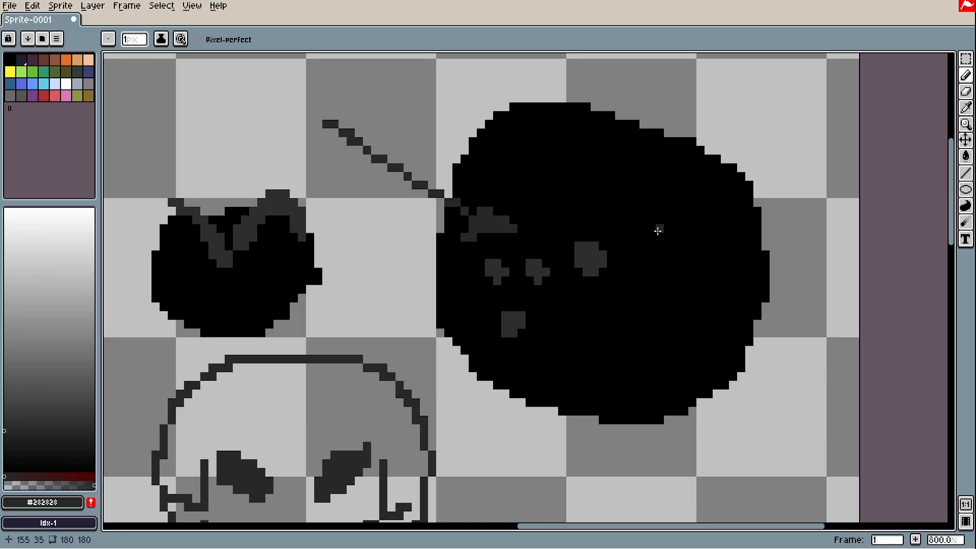
key(ctrl+z)
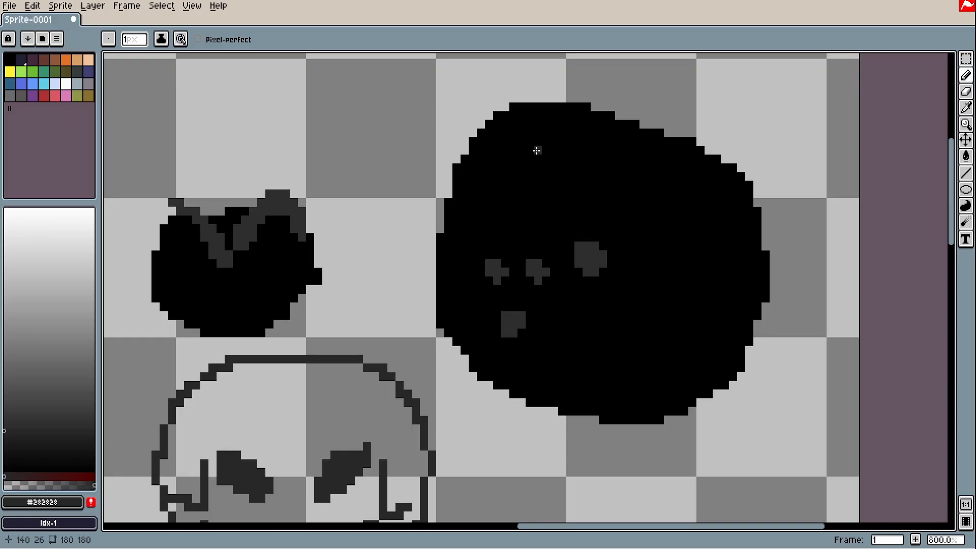
Discard further trial strokes, leaving a small dark-grey streak near the blob's top
mouse_move(532, 145)
mouse_down()
mouse_move(527, 191)
mouse_move(594, 174)
mouse_move(546, 130)
mouse_move(517, 165)
mouse_move(561, 159)
mouse_move(530, 160)
mouse_move(524, 145)
mouse_move(527, 164)
mouse_move(537, 146)
mouse_move(526, 168)
mouse_move(545, 171)
mouse_move(533, 181)
mouse_move(524, 161)
mouse_move(640, 200)
mouse_up()
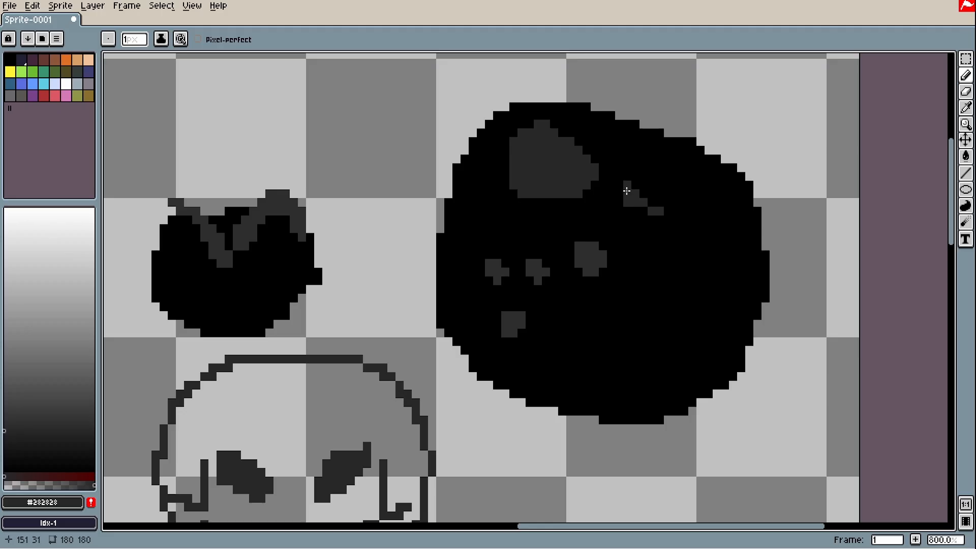
mouse_move(454, 218)
mouse_down()
mouse_move(488, 202)
mouse_move(485, 216)
mouse_move(483, 193)
mouse_move(681, 316)
mouse_up()
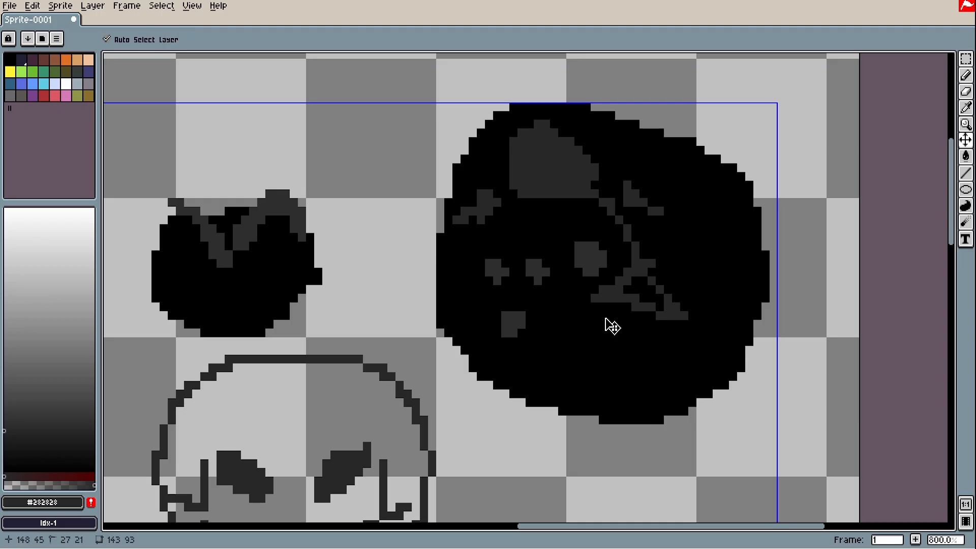
key(ctrl+z)
key(ctrl+z)
key(ctrl+z)
key(ctrl+z)
key(ctrl+z)
key(ctrl+z)
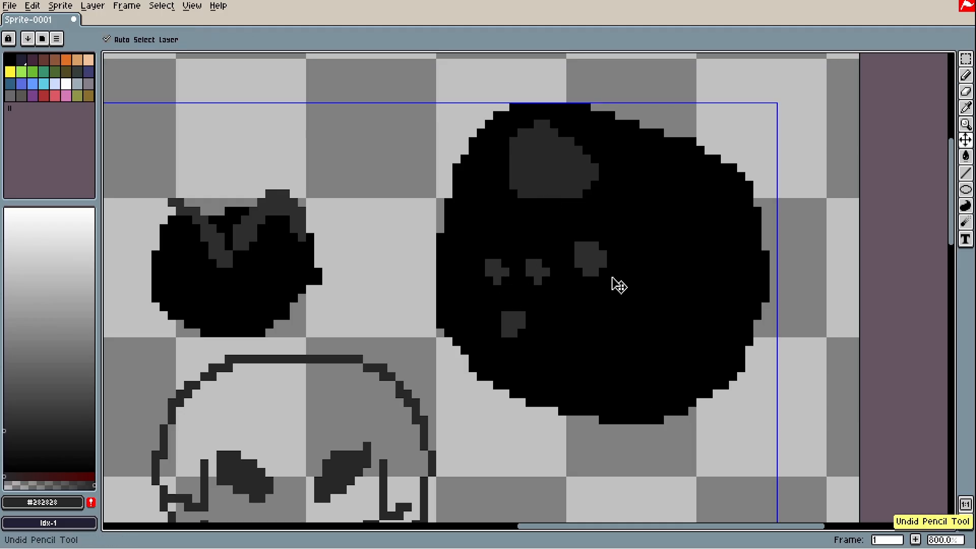
key(ctrl+z)
key(ctrl+z)
mouse_move(653, 246)
mouse_down()
mouse_move(599, 213)
mouse_move(602, 195)
mouse_move(581, 220)
mouse_move(574, 194)
mouse_move(615, 201)
mouse_up()
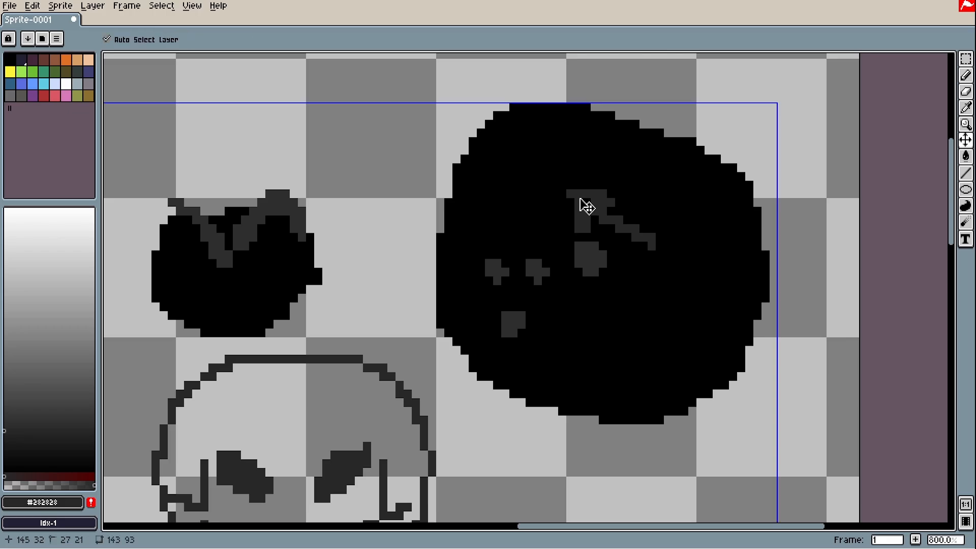
key(ctrl+z)
key(ctrl+z)
key(ctrl+z)
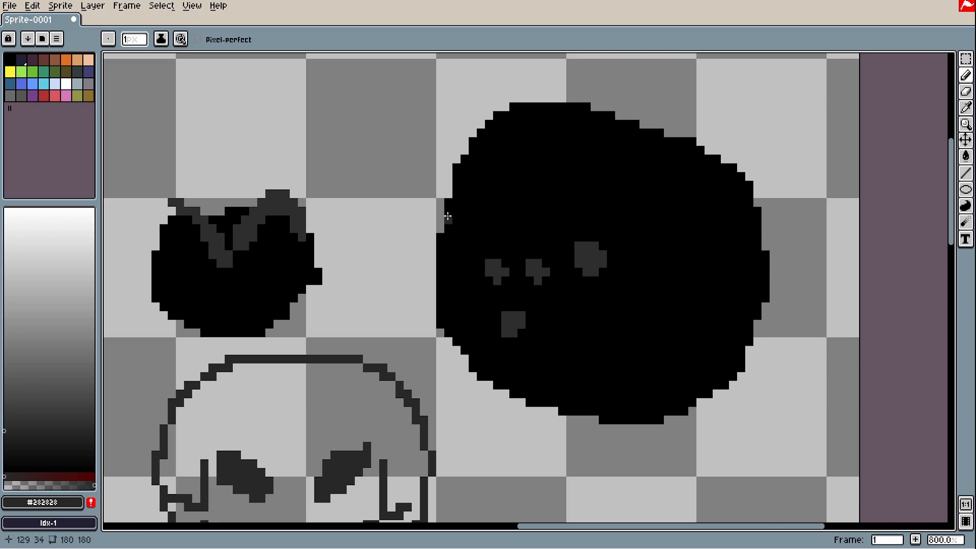
mouse_move(446, 216)
mouse_down()
mouse_move(502, 195)
mouse_move(496, 156)
mouse_move(477, 142)
mouse_move(489, 173)
mouse_move(466, 202)
mouse_move(550, 201)
mouse_move(531, 221)
mouse_move(553, 196)
mouse_move(555, 242)
mouse_up()
key(ctrl+z)
key(ctrl+z)
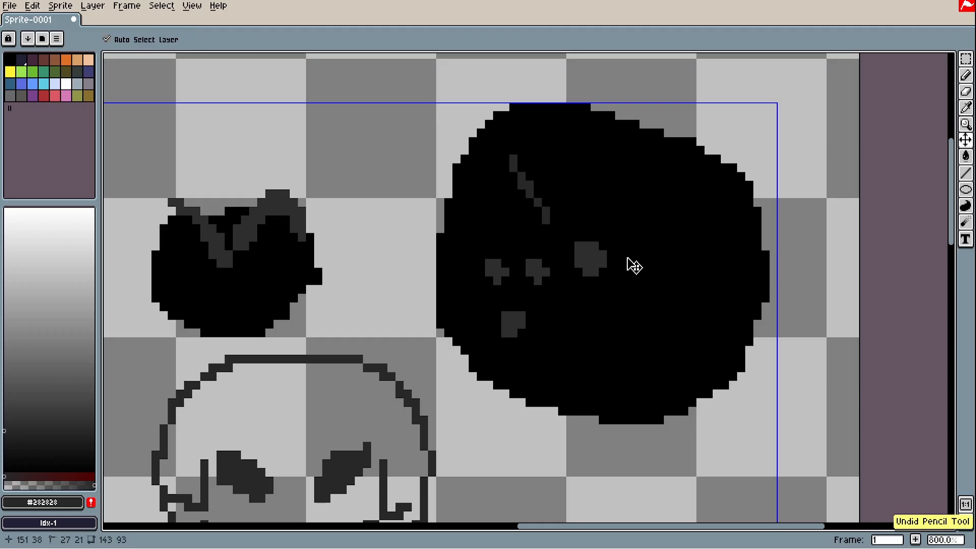
mouse_move(556, 175)
mouse_down()
mouse_move(588, 211)
mouse_move(586, 175)
mouse_move(560, 192)
mouse_up()
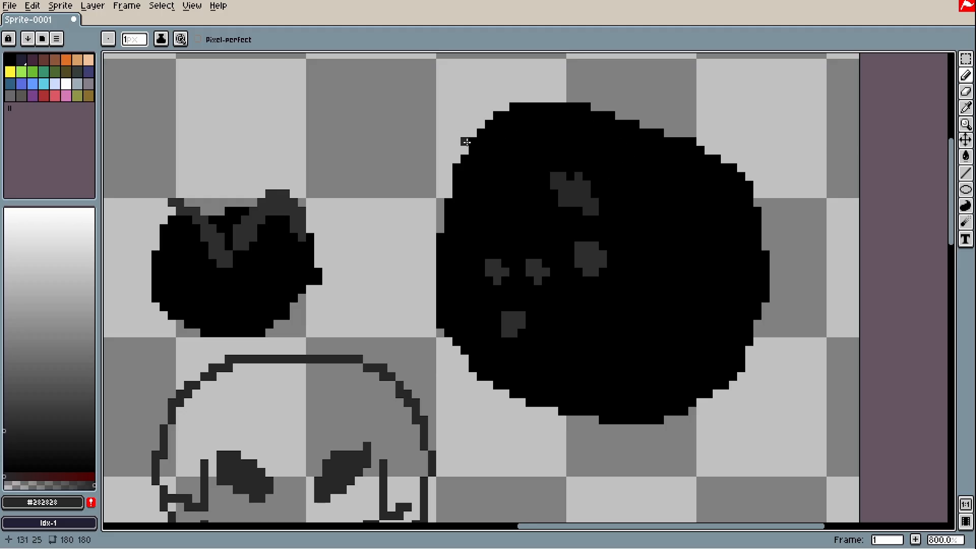
mouse_move(467, 142)
mouse_down()
mouse_move(516, 208)
mouse_move(476, 162)
mouse_move(505, 168)
mouse_move(481, 201)
mouse_move(526, 207)
mouse_up()
Draw a 4px oval outline in an empty area and bucket-fill it solid
scroll(525, 241, down, 1)
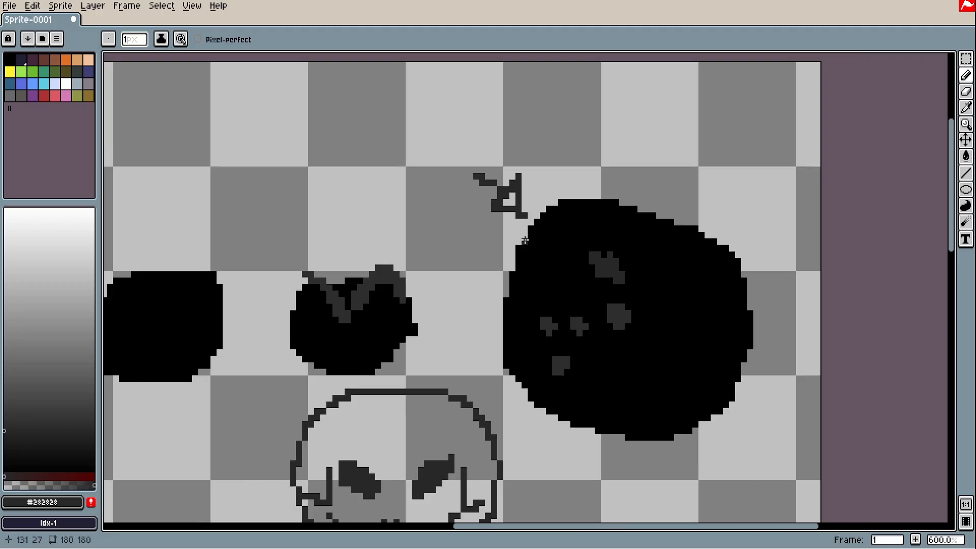
scroll(525, 241, down, 1)
key(ctrl+z)
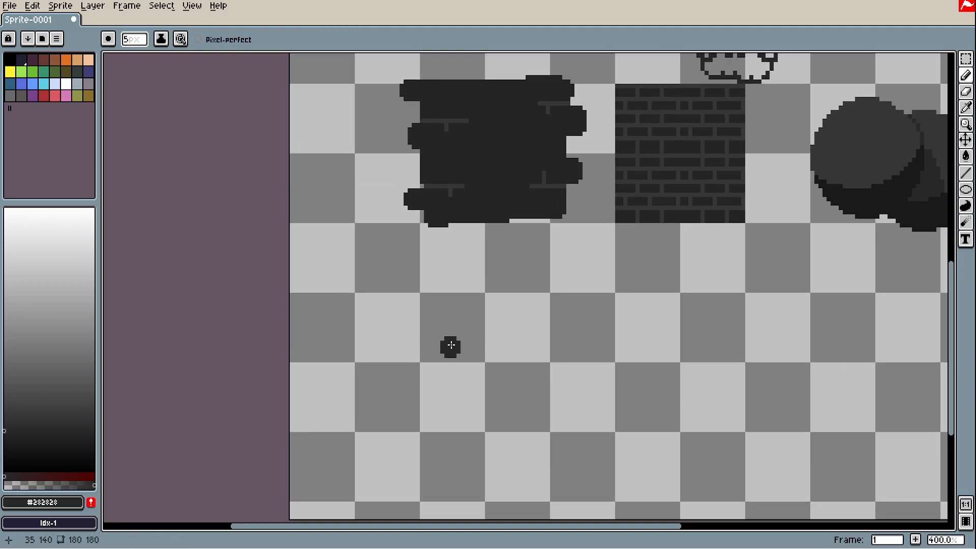
key(minus)
mouse_move(447, 344)
mouse_down()
mouse_move(458, 266)
mouse_move(474, 265)
mouse_up()
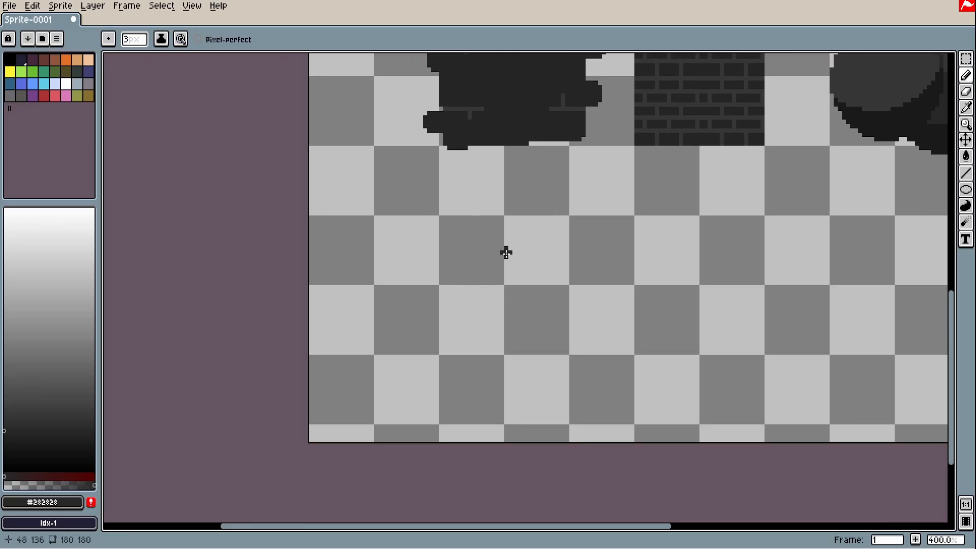
mouse_move(489, 221)
mouse_down()
mouse_move(436, 228)
mouse_move(417, 336)
mouse_move(421, 411)
mouse_up()
drag(420, 351, 419, 406)
scroll(412, 374, up, 3)
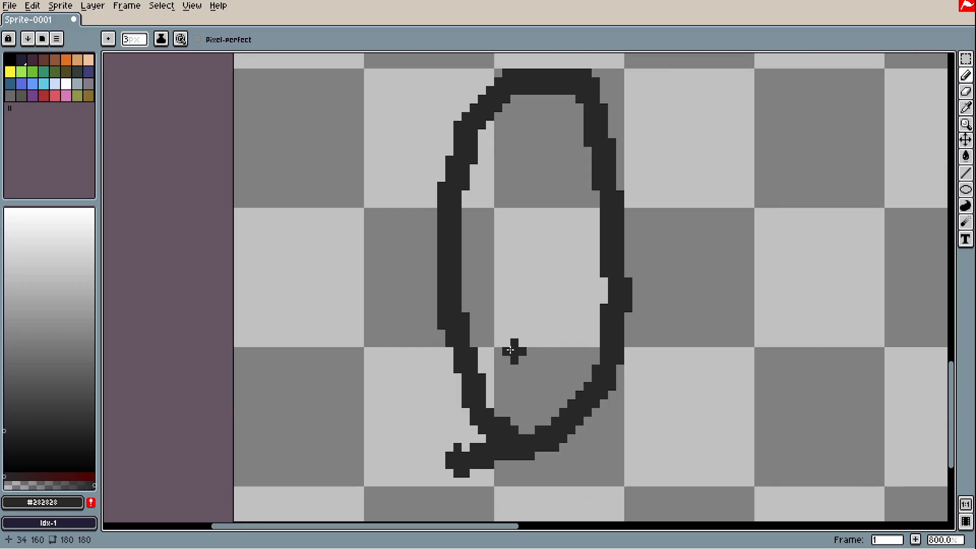
key(g)
click(522, 340)
Erase the oval's tail, stray pixels and the bump on its right edge
key(e)
mouse_move(447, 427)
mouse_down()
mouse_move(514, 462)
mouse_move(442, 438)
mouse_move(506, 455)
mouse_up()
drag(585, 72, 575, 248)
drag(578, 248, 604, 281)
scroll(620, 324, down, 3)
scroll(624, 340, up, 3)
key(space)
drag(621, 401, 634, 297)
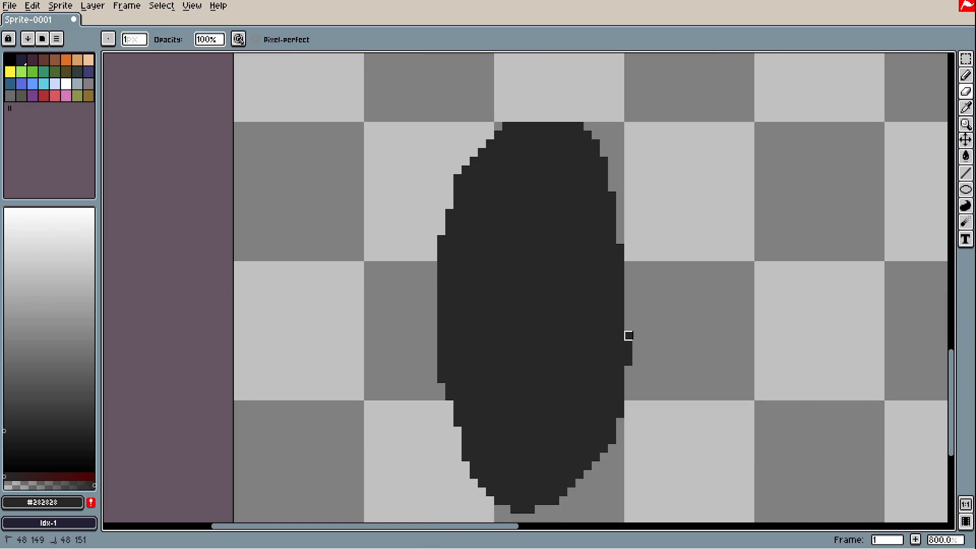
drag(628, 335, 618, 416)
key(space)
drag(612, 351, 612, 343)
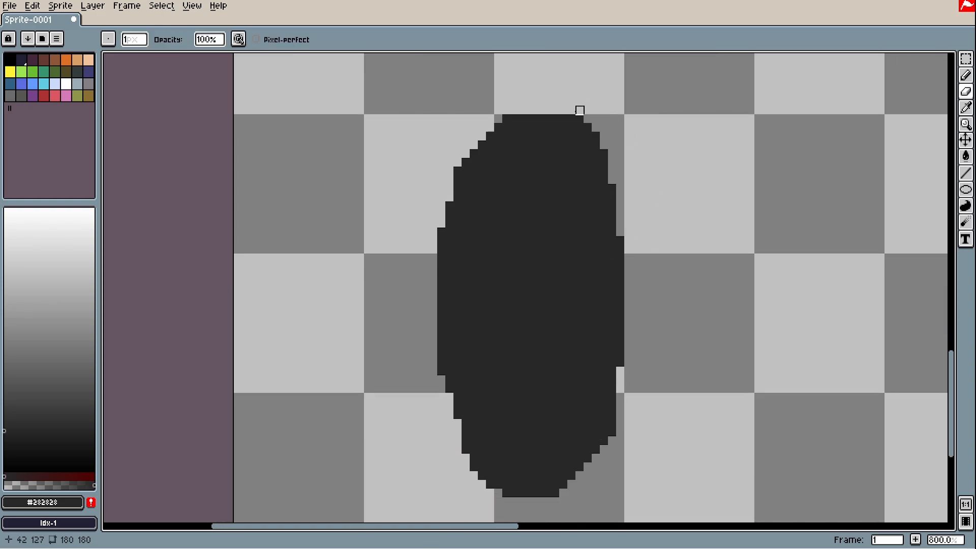
scroll(457, 307, down, 2)
scroll(506, 287, up, 2)
Try a curved stroke and a loop beside the oval, then undo both
key(b)
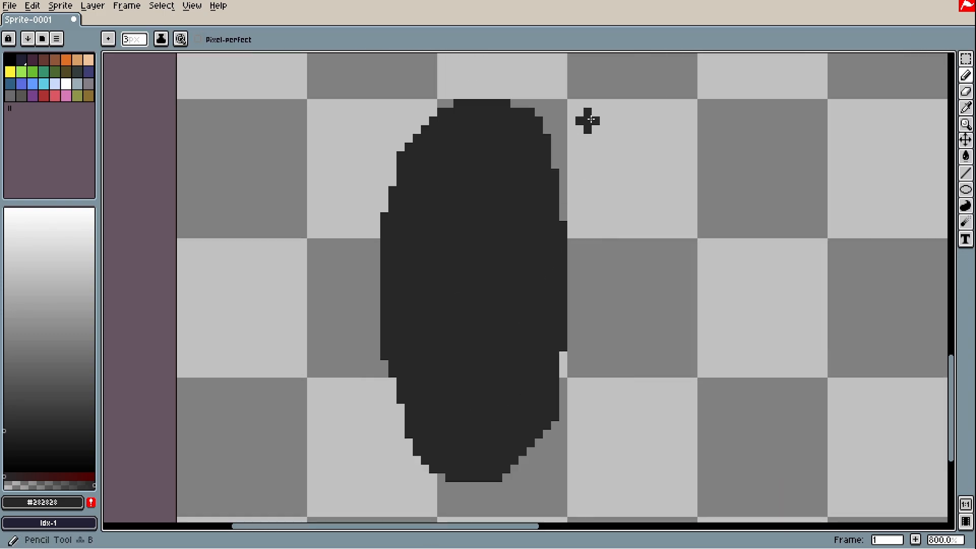
mouse_move(563, 124)
mouse_down()
mouse_move(739, 256)
mouse_move(732, 337)
mouse_move(675, 414)
mouse_up()
key(ctrl+z)
mouse_move(554, 122)
mouse_down()
mouse_move(642, 88)
mouse_move(669, 413)
mouse_move(536, 383)
mouse_up()
key(ctrl+z)
key(z)
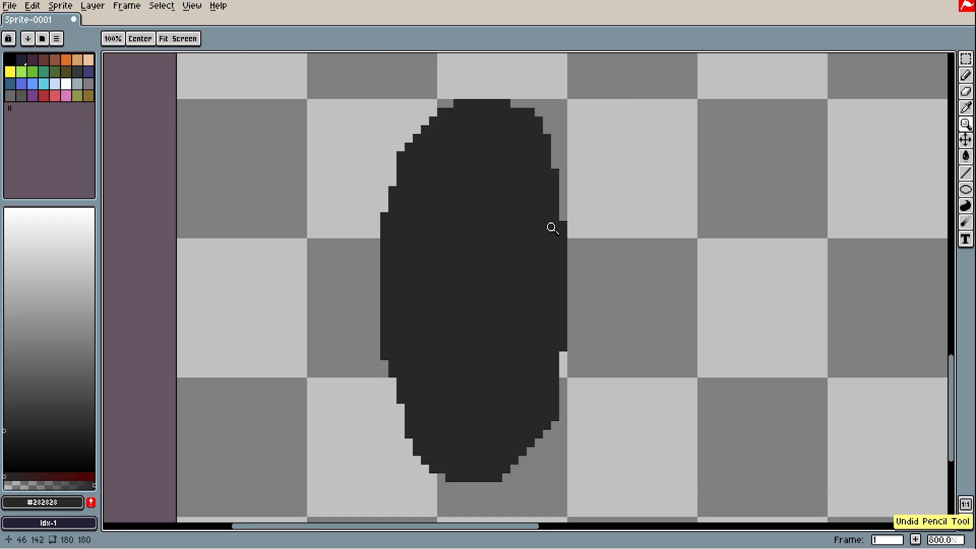
key(b)
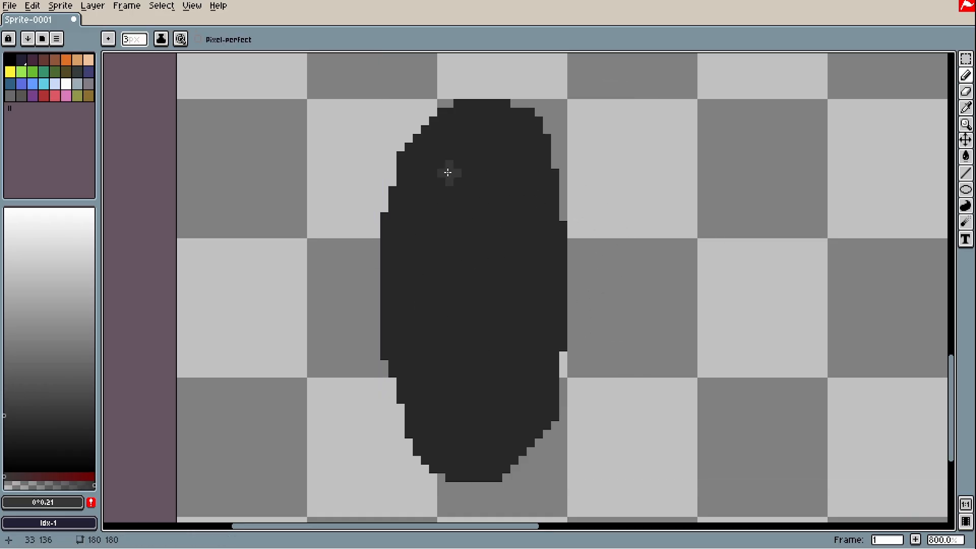
Outline a lighter grey inner oval inside the shape and fill it
mouse_move(445, 173)
mouse_down()
mouse_move(435, 198)
mouse_move(436, 296)
mouse_move(449, 374)
mouse_move(485, 393)
mouse_move(514, 370)
mouse_move(517, 269)
mouse_move(490, 175)
mouse_move(446, 181)
mouse_move(444, 208)
mouse_up()
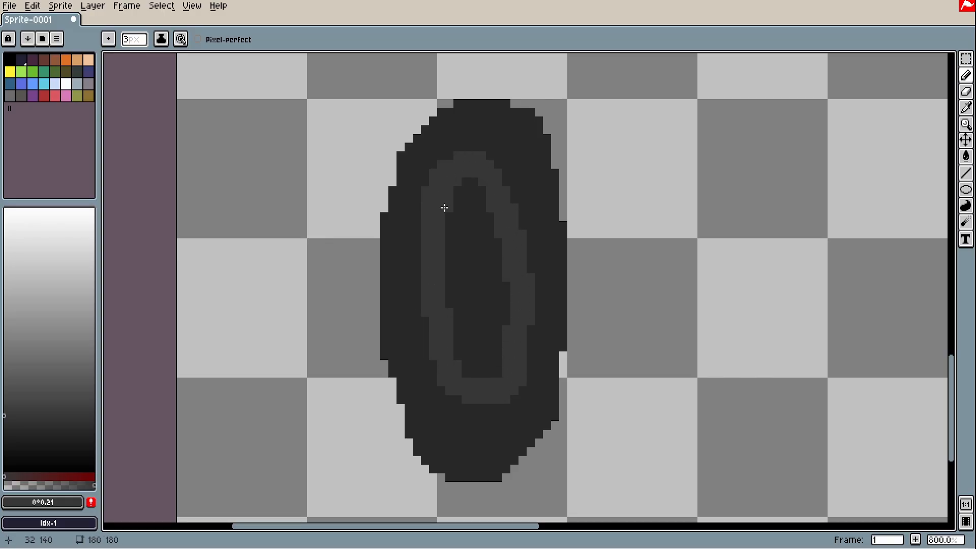
key(g)
click(473, 207)
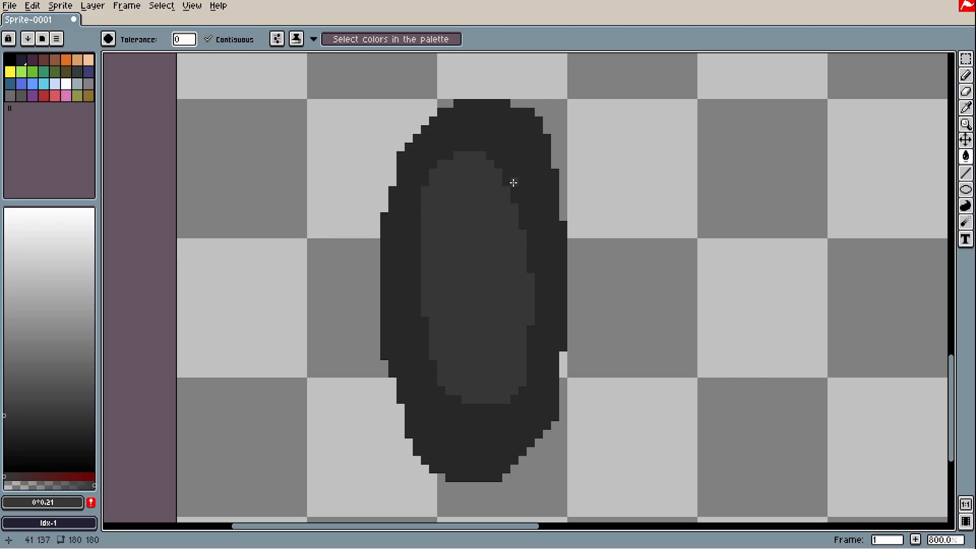
scroll(480, 258, down, 2)
scroll(480, 258, up, 4)
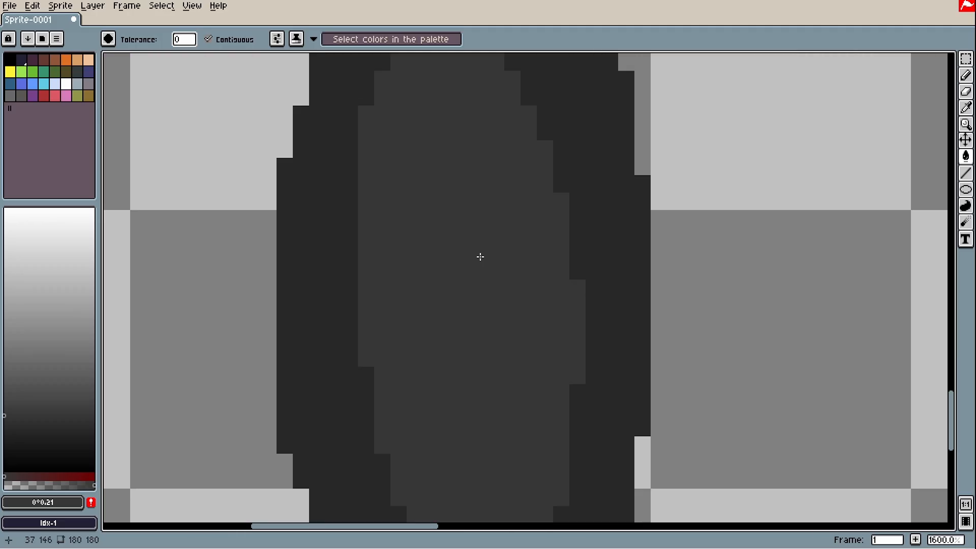
scroll(512, 276, down, 3)
key(space)
drag(509, 274, 500, 286)
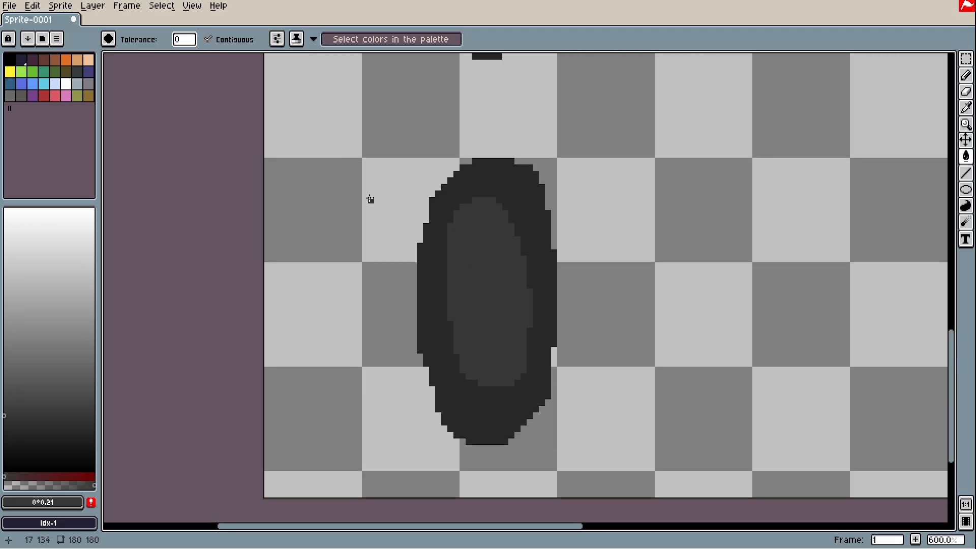
Undo the lighter interior fill and pick a different grey shade
key(ctrl+z)
key(ctrl+z)
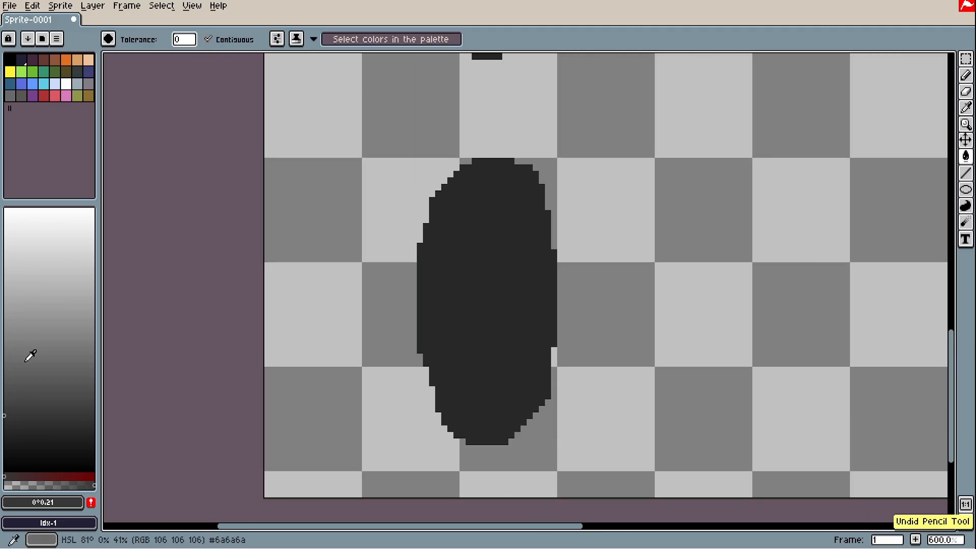
click(6, 386)
key(b)
scroll(463, 194, up, 1)
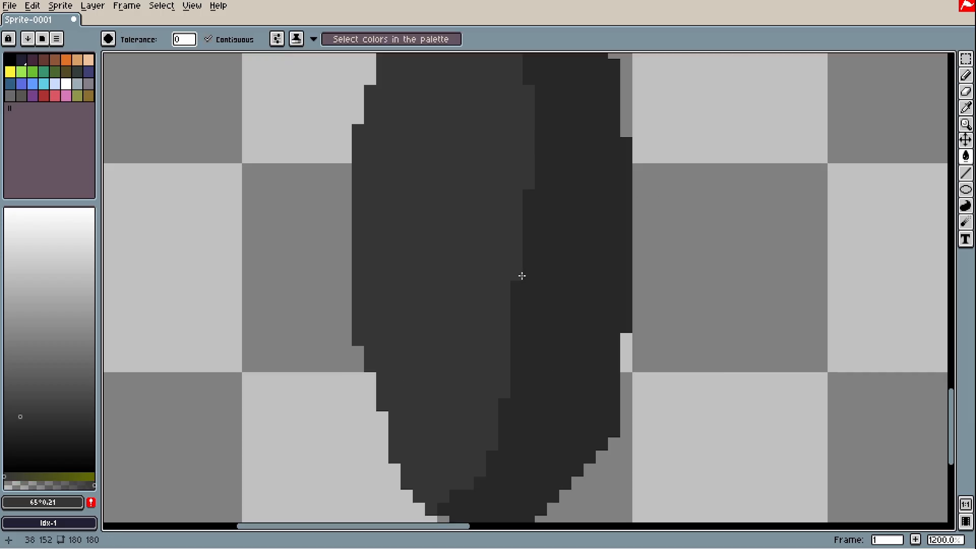
scroll(577, 308, down, 1)
drag(576, 309, 600, 321)
click(305, 151)
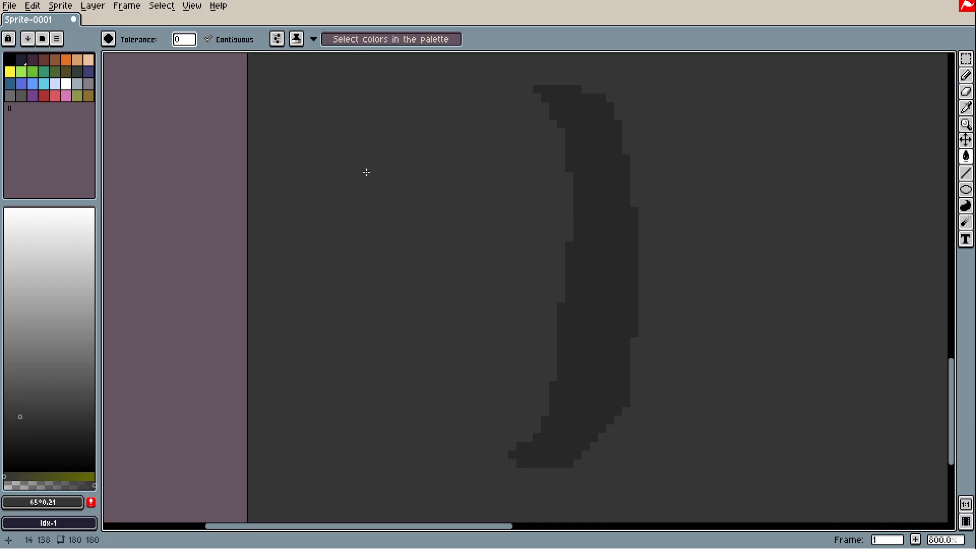
key(ctrl+z)
Eyedrop the dark #282828 shade from the oval and set a 1px Pencil
key(b)
drag(347, 167, 408, 243)
scroll(624, 314, down, 1)
scroll(592, 288, up, 4)
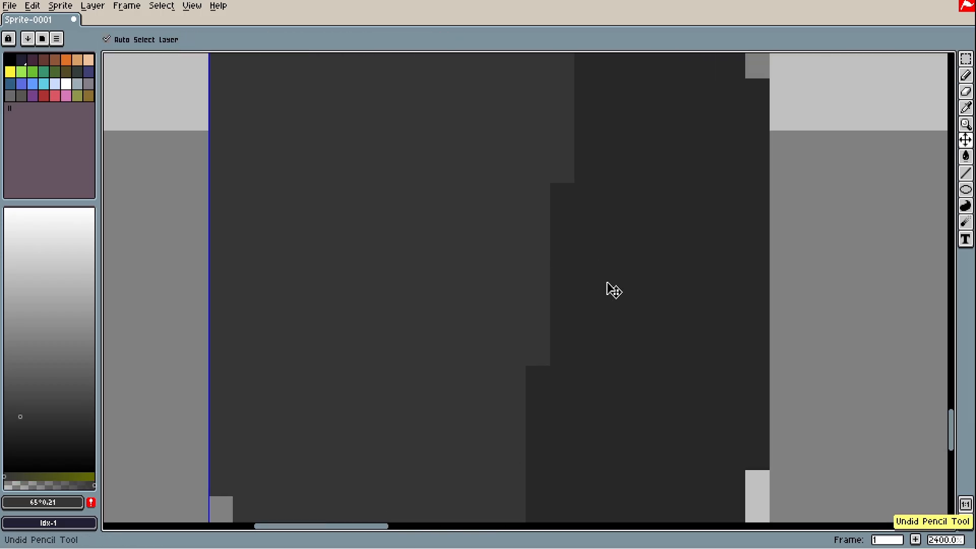
scroll(610, 282, down, 4)
scroll(671, 352, up, 3)
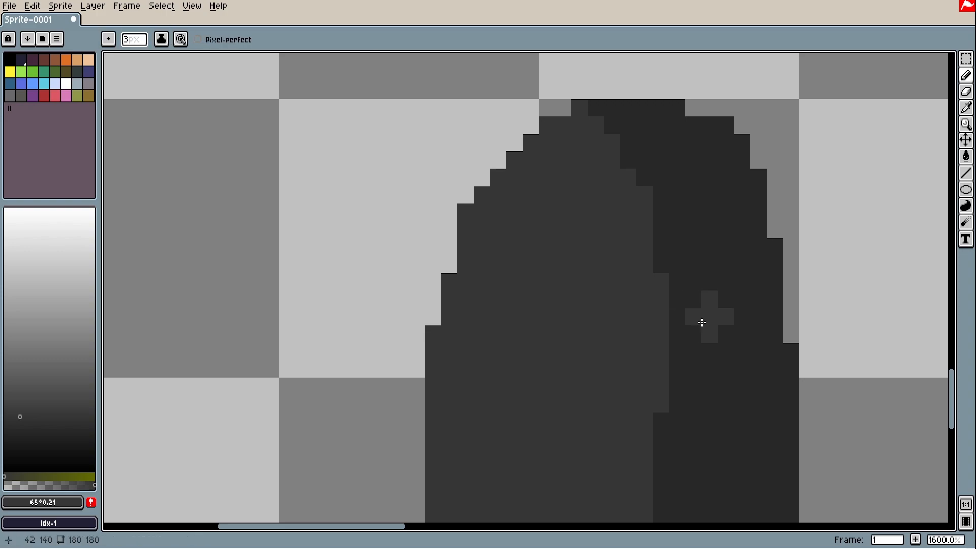
drag(701, 323, 688, 203)
alt+click(706, 276)
key(b)
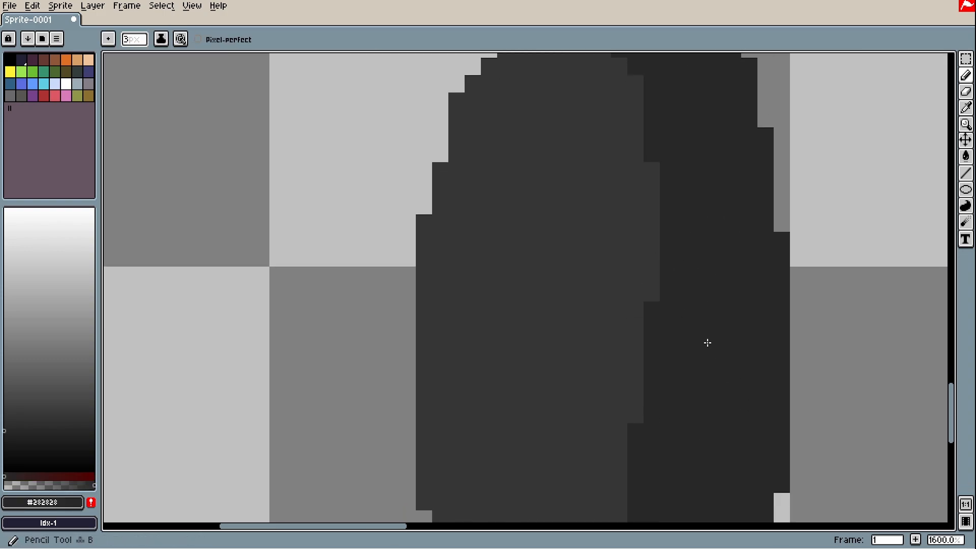
Draw a dark arched band across the oval, splitting its grey centre in two
scroll(641, 354, down, 2)
scroll(645, 348, down, 3)
scroll(647, 347, up, 3)
drag(663, 363, 661, 370)
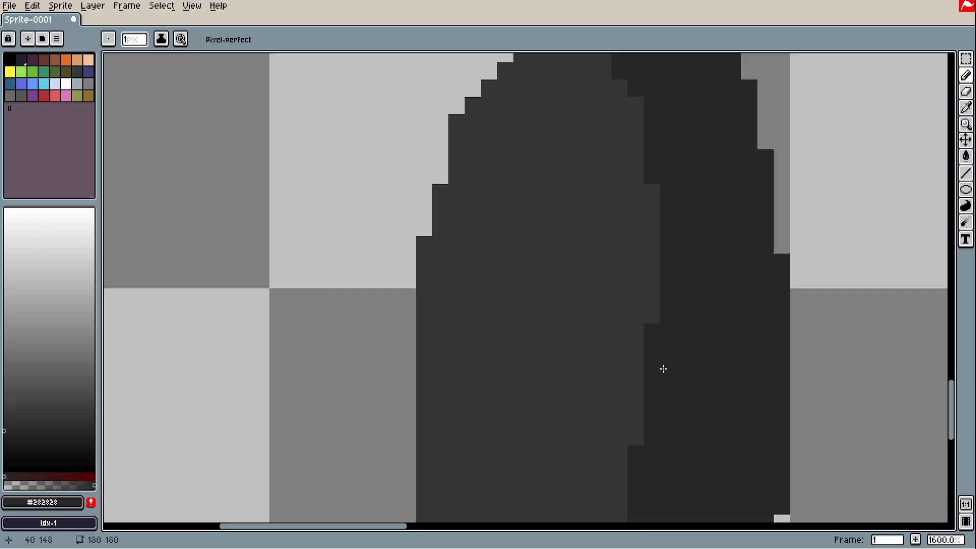
mouse_move(675, 358)
mouse_down()
mouse_move(560, 232)
mouse_move(482, 261)
mouse_move(454, 285)
mouse_move(663, 270)
mouse_move(685, 327)
mouse_move(672, 276)
mouse_move(673, 358)
mouse_up()
click(458, 313)
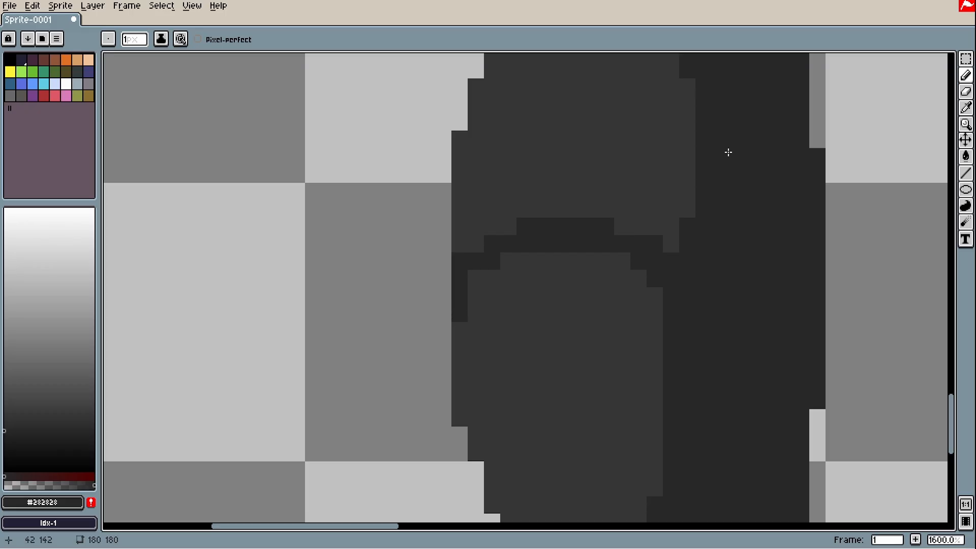
drag(752, 131, 767, 240)
drag(588, 229, 634, 255)
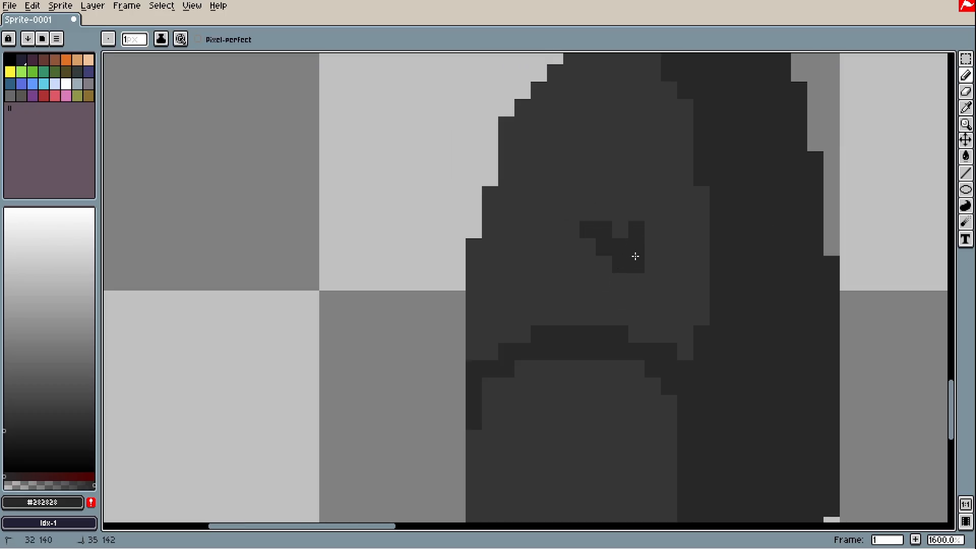
key(ctrl+z)
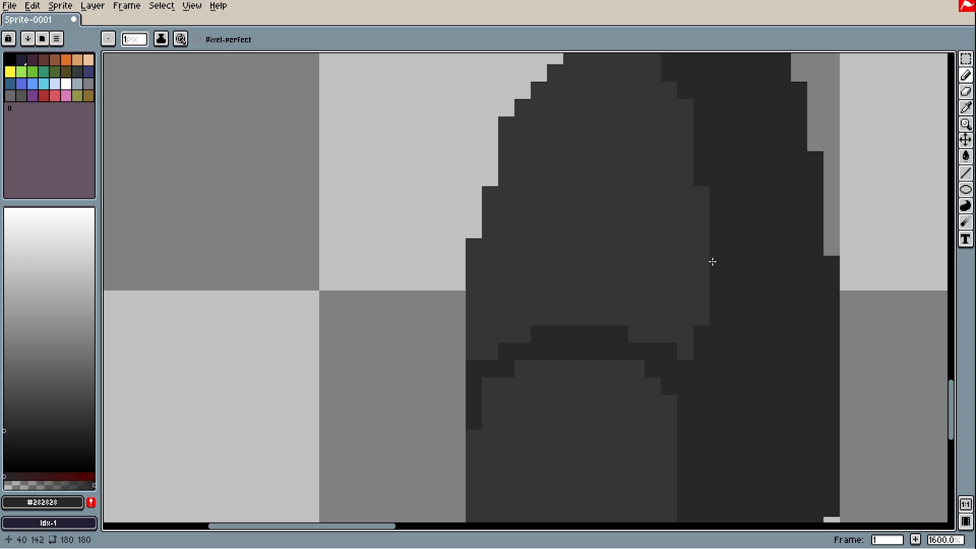
mouse_move(737, 282)
mouse_down()
mouse_move(712, 331)
mouse_move(641, 357)
mouse_move(586, 363)
mouse_up()
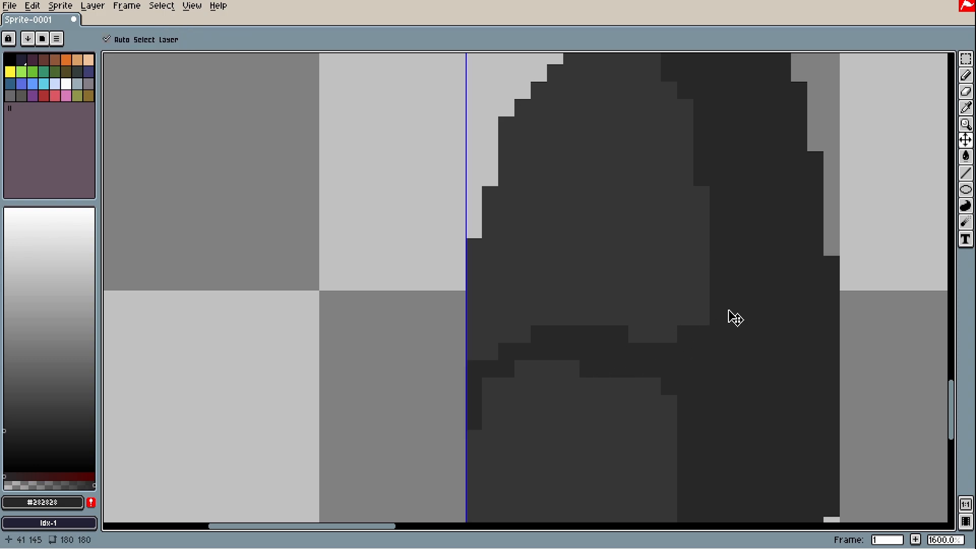
key(ctrl+z)
mouse_move(734, 300)
mouse_down()
mouse_move(629, 343)
mouse_move(514, 349)
mouse_move(476, 322)
mouse_move(475, 352)
mouse_up()
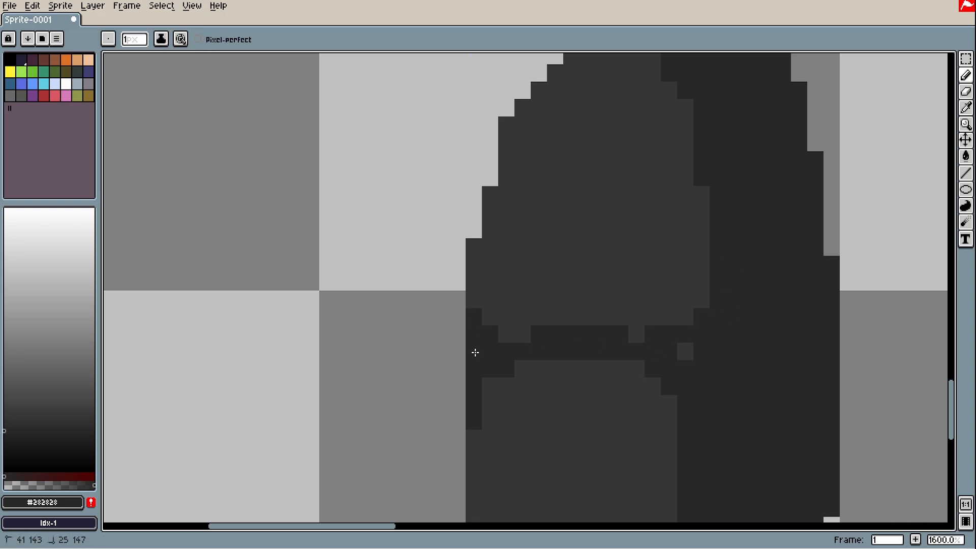
drag(670, 350, 637, 332)
scroll(637, 331, down, 5)
Outline a separate patch in the oval's upper grey area, undoing stray strokes
drag(519, 208, 575, 222)
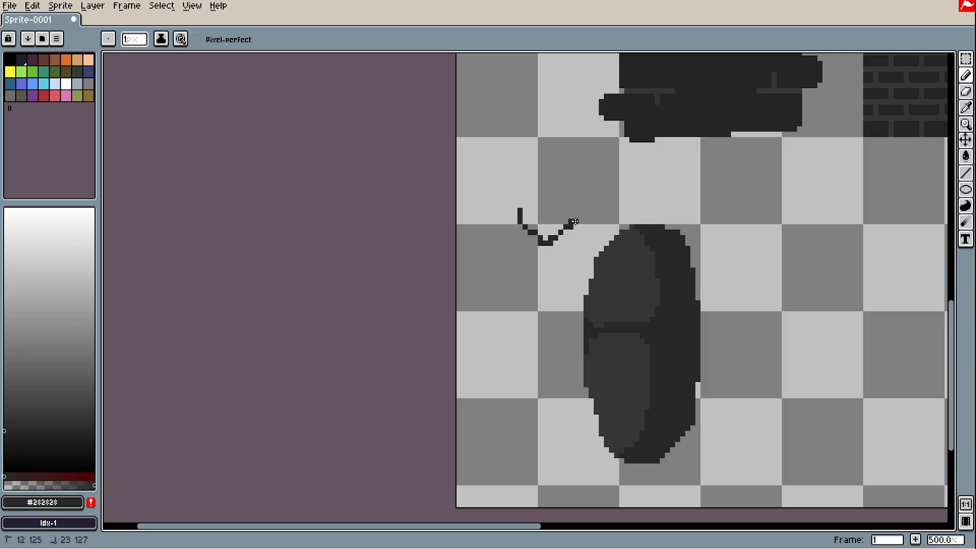
key(ctrl+z)
scroll(603, 254, up, 4)
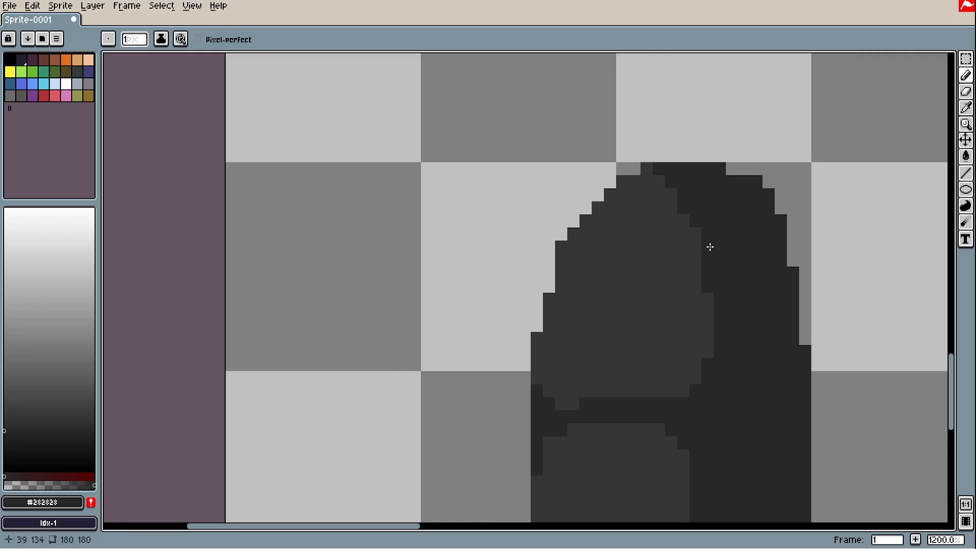
mouse_move(709, 244)
mouse_down()
mouse_move(612, 377)
mouse_move(622, 339)
mouse_up()
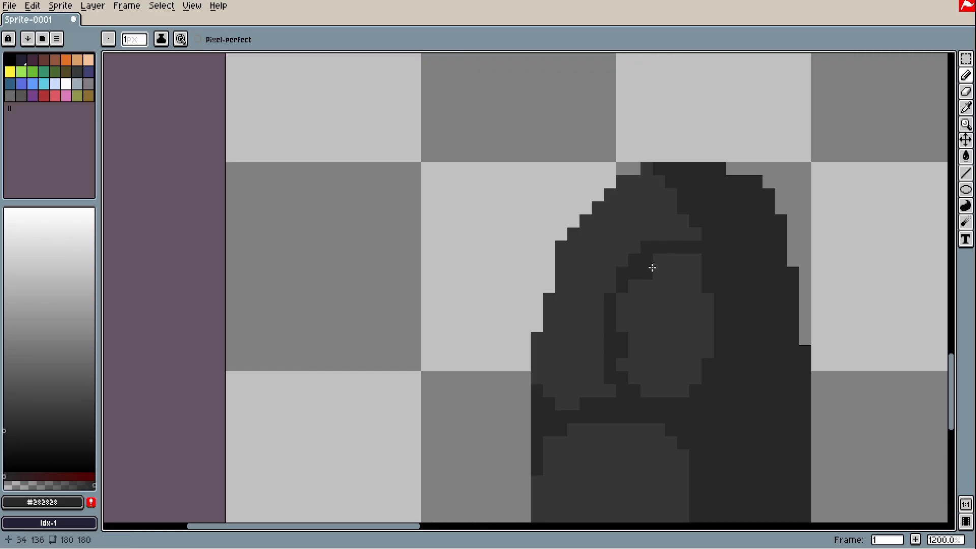
mouse_move(648, 251)
mouse_down()
mouse_move(645, 265)
mouse_move(659, 259)
mouse_up()
drag(659, 260, 686, 187)
mouse_move(611, 317)
mouse_down()
mouse_move(706, 169)
mouse_move(697, 290)
mouse_up()
mouse_move(470, 164)
mouse_down()
mouse_move(491, 208)
mouse_move(514, 175)
mouse_move(488, 224)
mouse_move(544, 235)
mouse_move(490, 231)
mouse_move(531, 224)
mouse_up()
key(ctrl+z)
scroll(518, 228, down, 1)
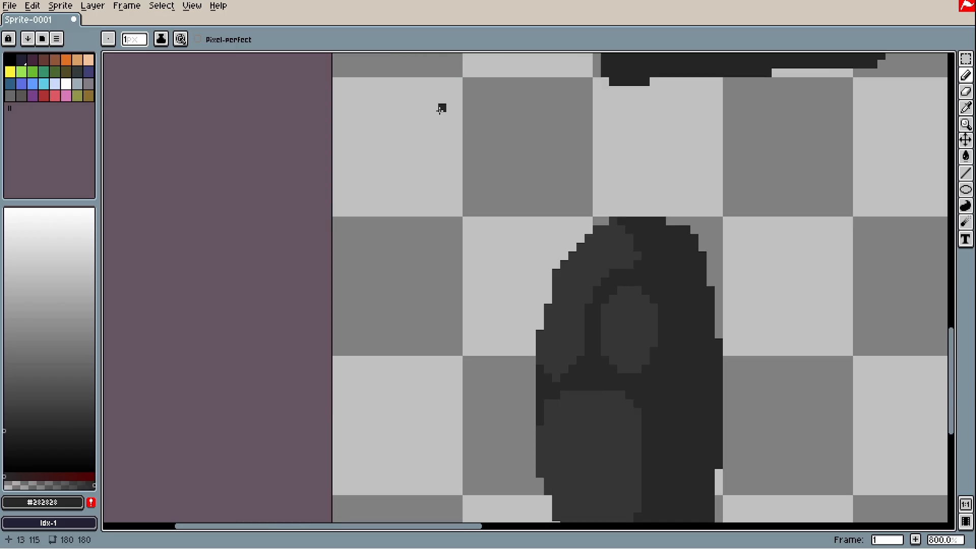
mouse_move(443, 108)
mouse_down()
mouse_move(525, 185)
mouse_move(499, 185)
mouse_up()
scroll(581, 231, up, 1)
scroll(580, 232, up, 1)
key(ctrl+z)
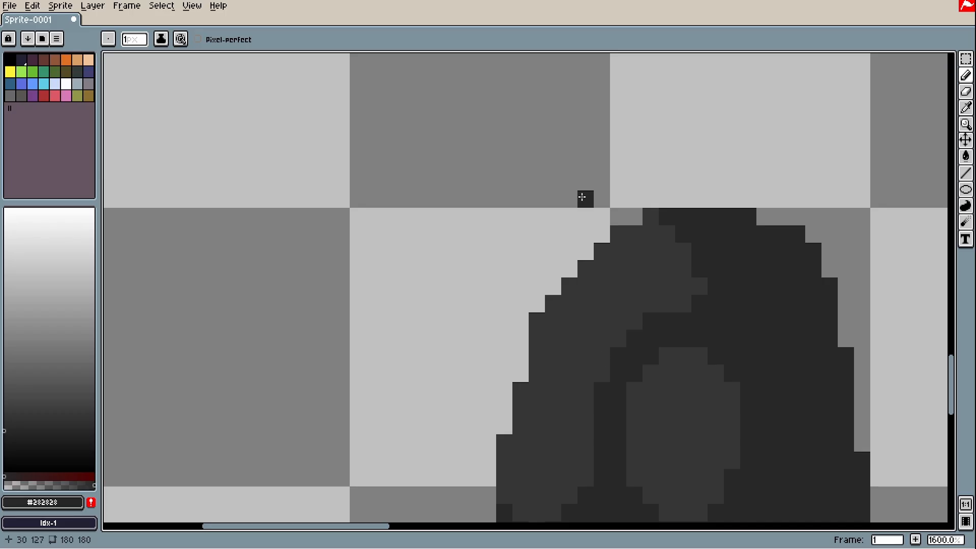
Redraw and thicken the dark divider between the upper patches, trimming their edges
mouse_move(616, 370)
mouse_down()
mouse_move(530, 325)
mouse_move(602, 372)
mouse_up()
drag(536, 344, 538, 356)
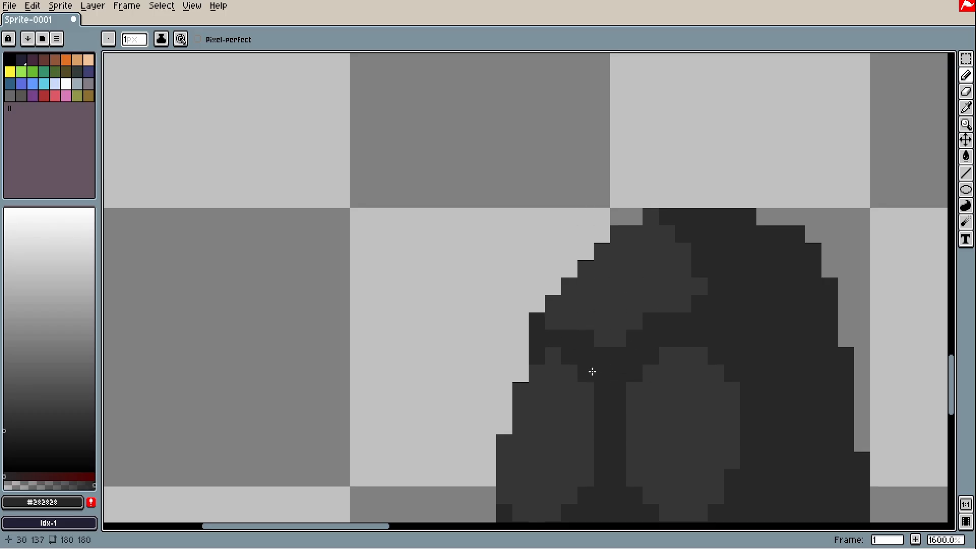
click(585, 368)
click(553, 321)
scroll(690, 302, up, 1)
drag(570, 321, 557, 344)
scroll(558, 344, down, 1)
drag(613, 378, 450, 430)
scroll(623, 441, down, 2)
mouse_move(603, 435)
mouse_down()
mouse_move(581, 430)
mouse_move(638, 431)
mouse_up()
Try claw-like marks left of the blob, then remove them
drag(367, 153, 458, 198)
mouse_move(450, 198)
mouse_down()
mouse_move(421, 222)
mouse_move(450, 178)
mouse_move(480, 199)
mouse_move(440, 215)
mouse_up()
key(ctrl+z)
key(ctrl+z)
key(ctrl+z)
key(ctrl+z)
drag(539, 147, 498, 180)
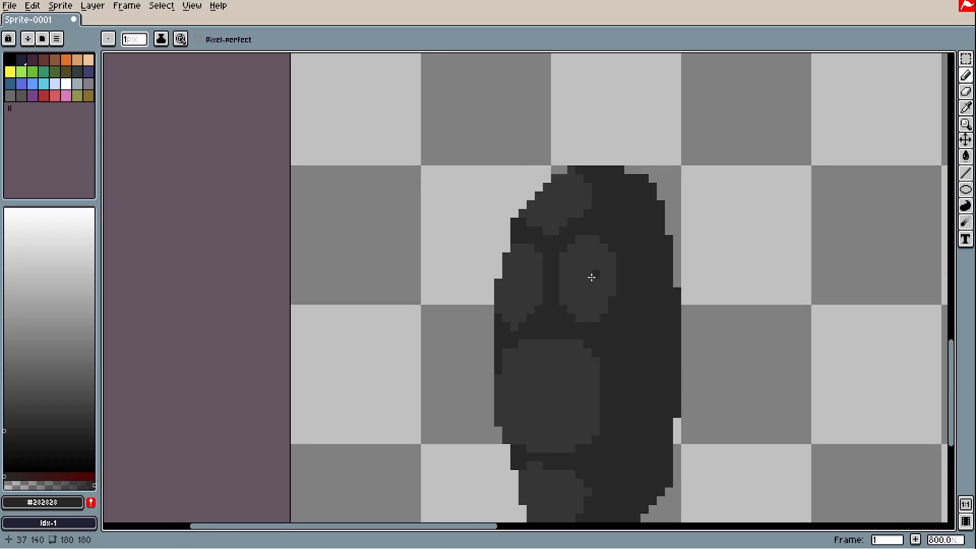
scroll(595, 302, down, 1)
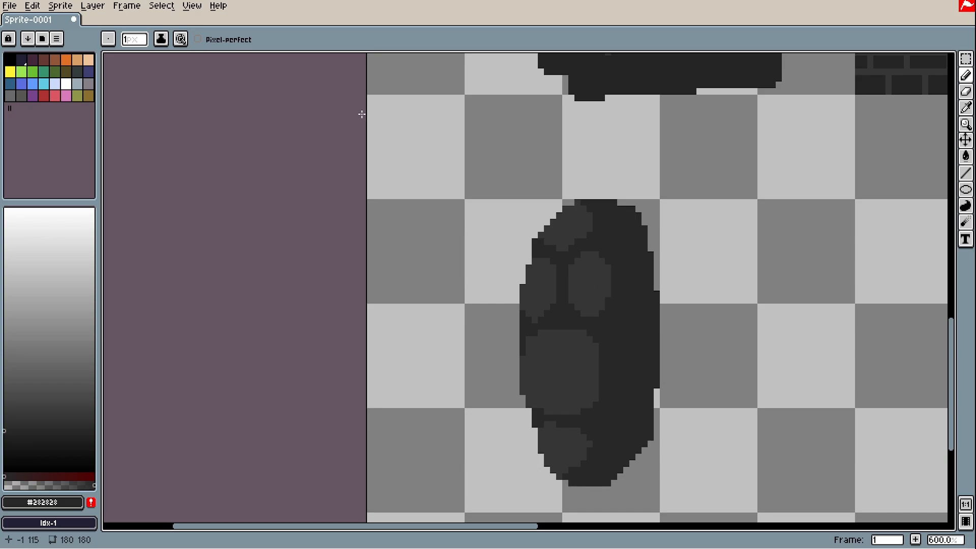
Try an arm stroke, a Y-shaped claw and a dark stroke beside the oval, undoing each
mouse_move(361, 114)
mouse_down()
mouse_move(425, 161)
mouse_move(482, 169)
mouse_move(503, 208)
mouse_move(465, 208)
mouse_up()
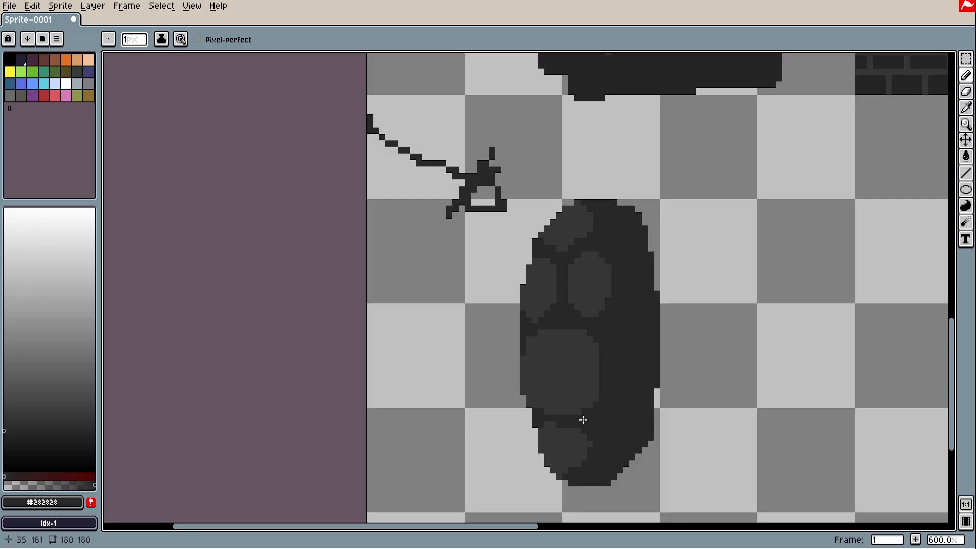
key(ctrl+z)
key(ctrl+z)
key(ctrl+z)
mouse_move(485, 137)
mouse_down()
mouse_move(522, 180)
mouse_move(552, 146)
mouse_move(518, 188)
mouse_move(494, 123)
mouse_up()
key(ctrl+z)
key(ctrl+z)
key(ctrl+z)
drag(422, 101, 468, 176)
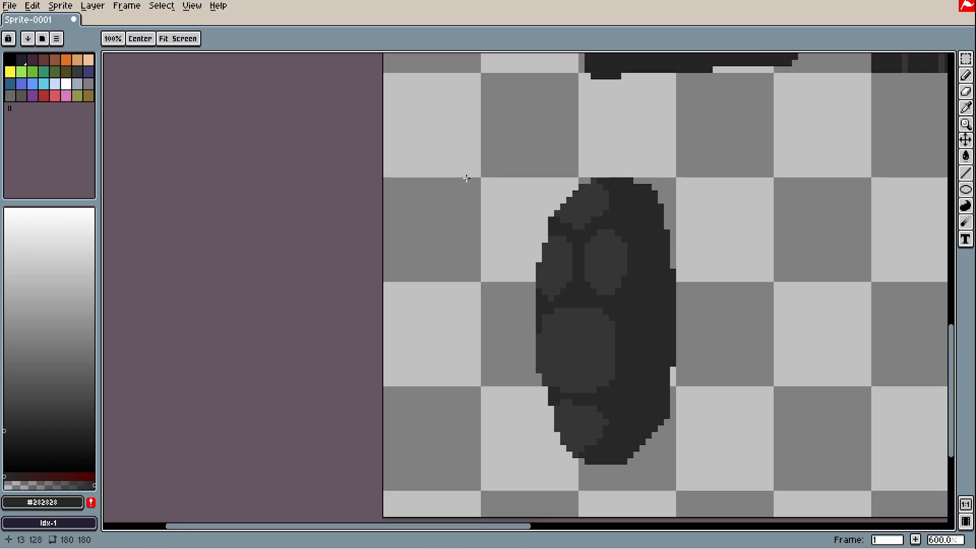
scroll(579, 320, up, 1)
drag(492, 254, 535, 327)
mouse_move(445, 186)
mouse_down()
mouse_move(520, 219)
mouse_move(534, 283)
mouse_move(433, 262)
mouse_up()
key(ctrl+z)
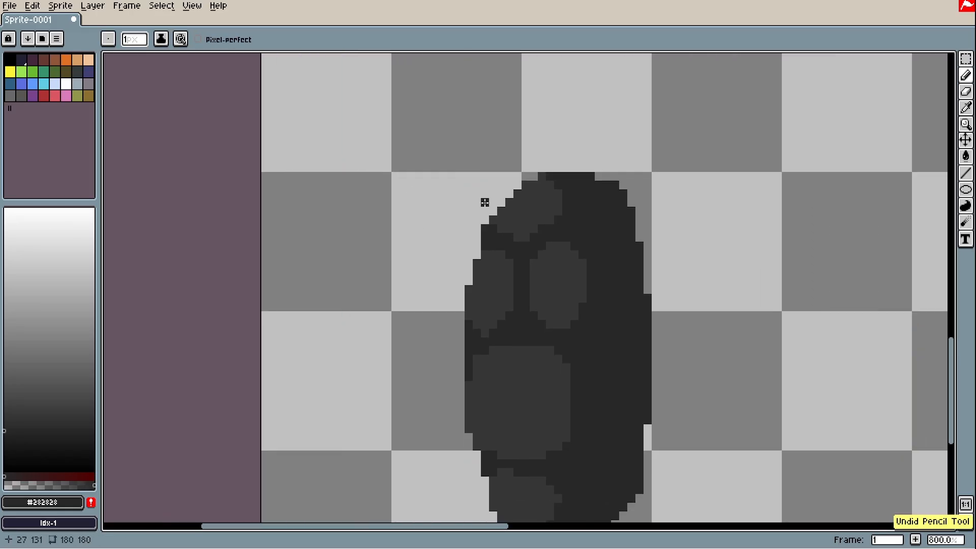
drag(483, 200, 435, 178)
scroll(529, 291, down, 1)
drag(540, 327, 548, 347)
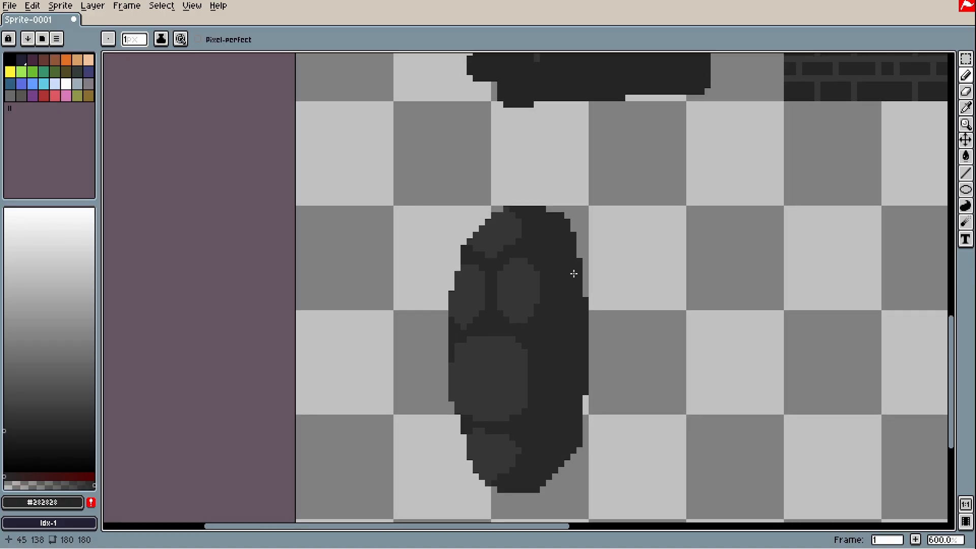
Select the oval blob and test a 27° rotation, then undo it and clear the selection
key(m)
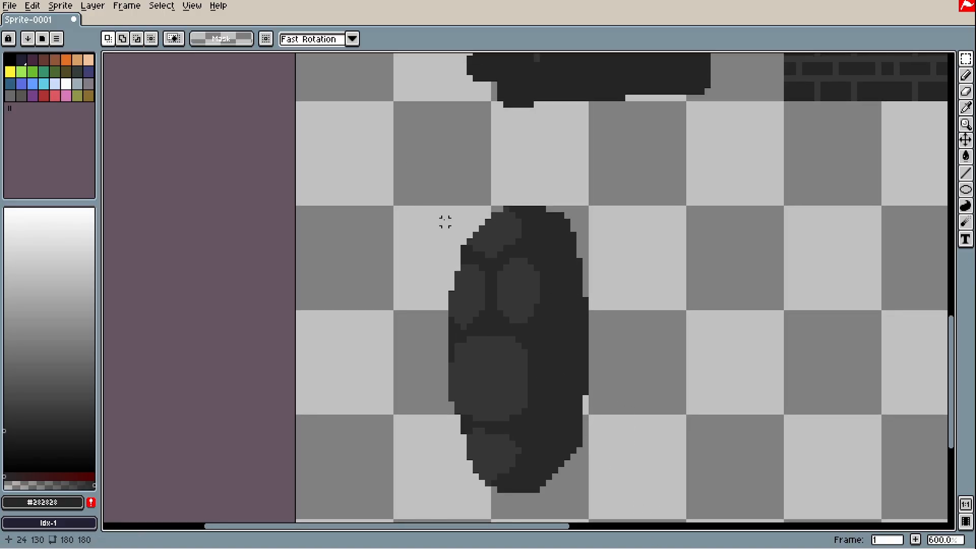
drag(367, 162, 629, 514)
drag(644, 124, 770, 246)
key(ctrl+z)
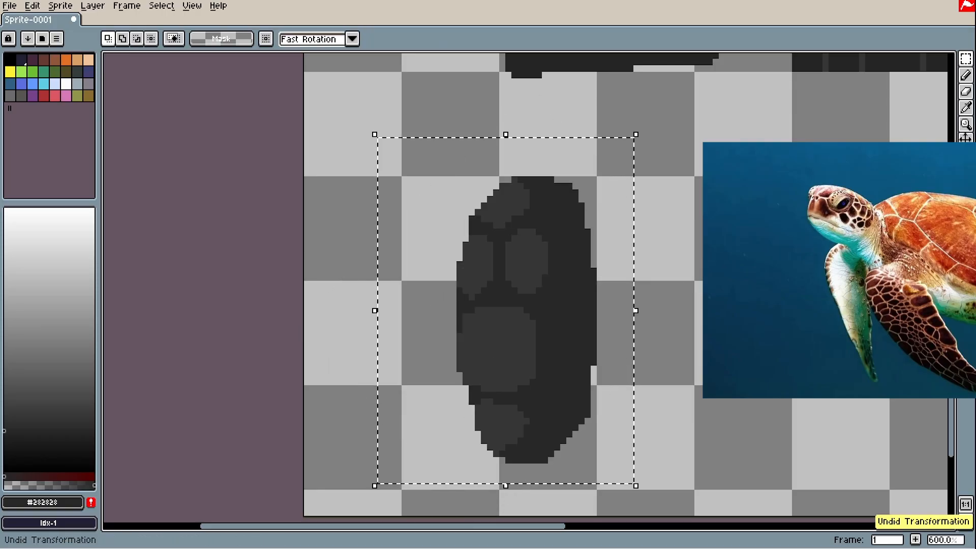
click(771, 246)
drag(697, 243, 651, 233)
scroll(525, 266, up, 2)
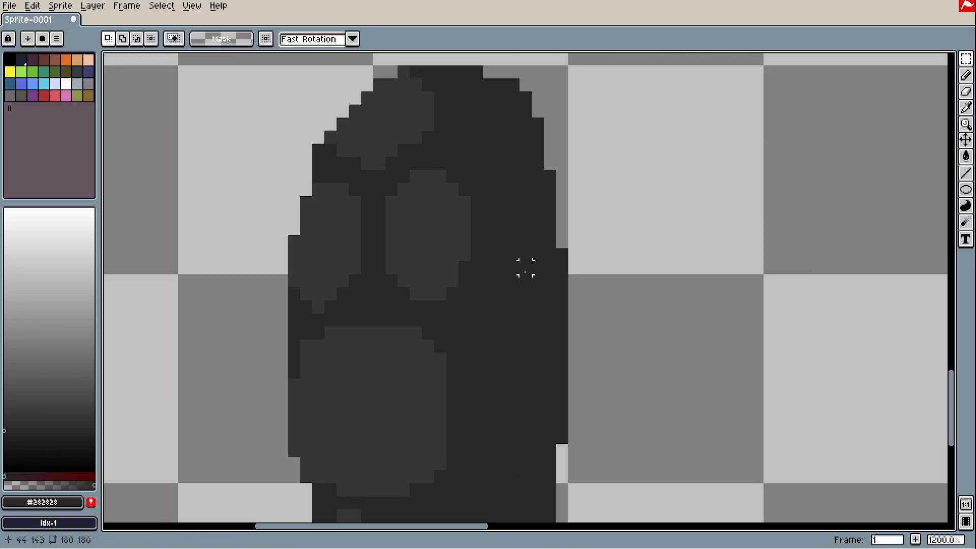
scroll(350, 284, down, 2)
drag(415, 305, 500, 300)
Erase a stray pixel on the oval's edge and draw a dark line to its left
key(b)
drag(284, 205, 342, 244)
key(ctrl+z)
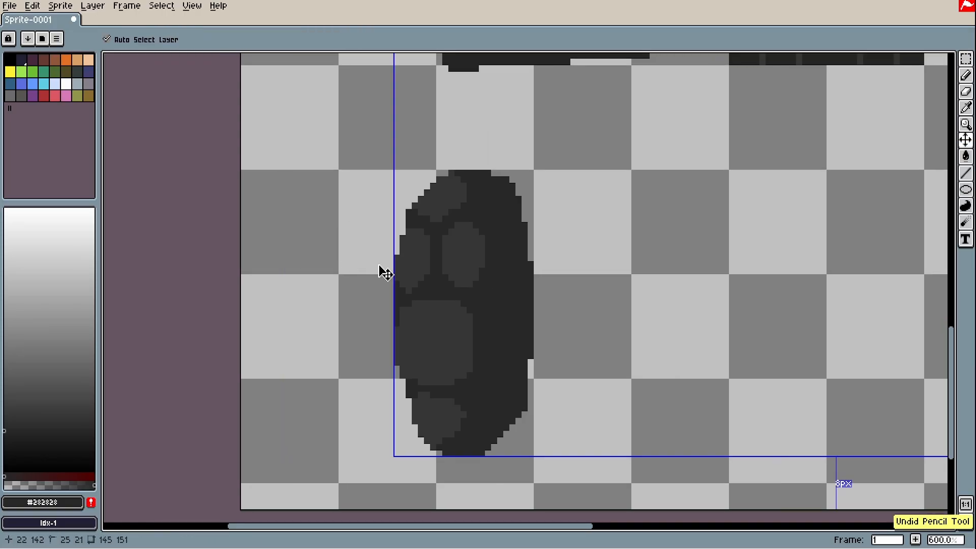
scroll(358, 261, up, 2)
key(e)
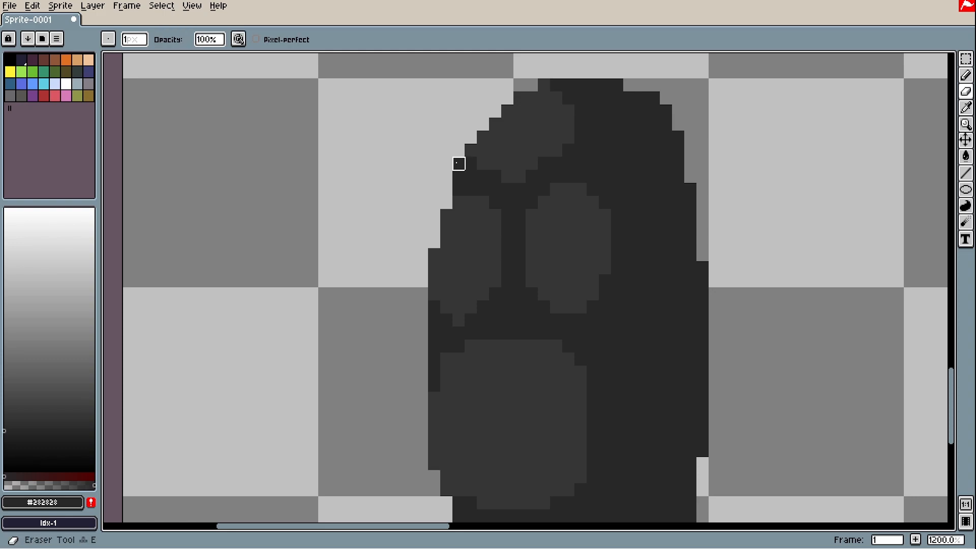
click(458, 164)
drag(510, 151, 483, 208)
scroll(492, 169, down, 2)
drag(604, 438, 601, 337)
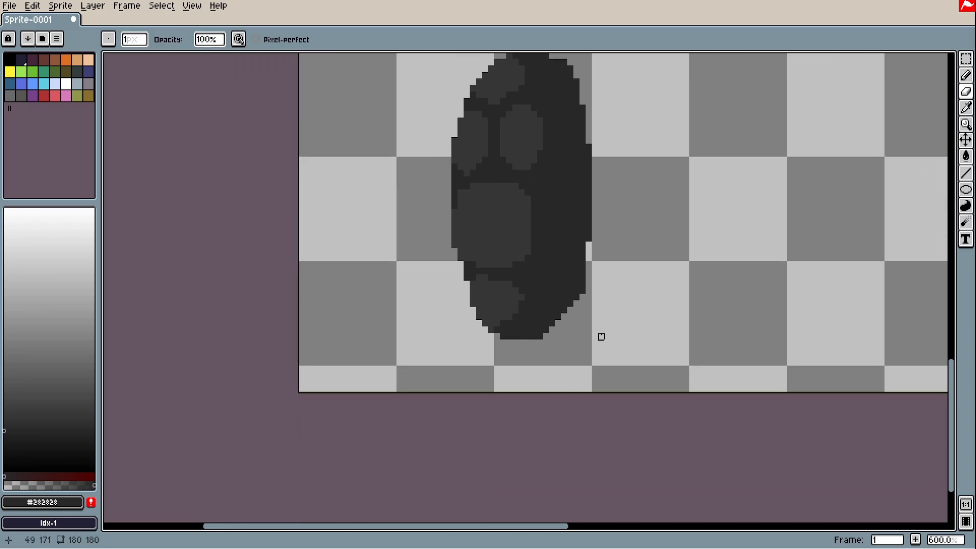
drag(578, 258, 597, 340)
key(b)
mouse_move(319, 172)
mouse_down()
mouse_move(426, 223)
mouse_move(411, 235)
mouse_move(415, 254)
mouse_up()
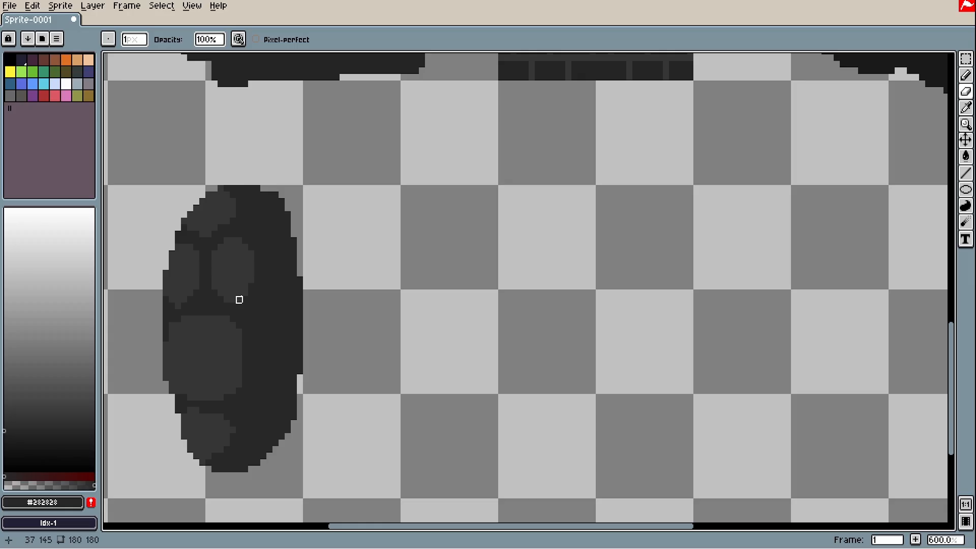
Sample the shell's lighter grey with the Eyedropper and zoom in on the oval
drag(239, 300, 333, 334)
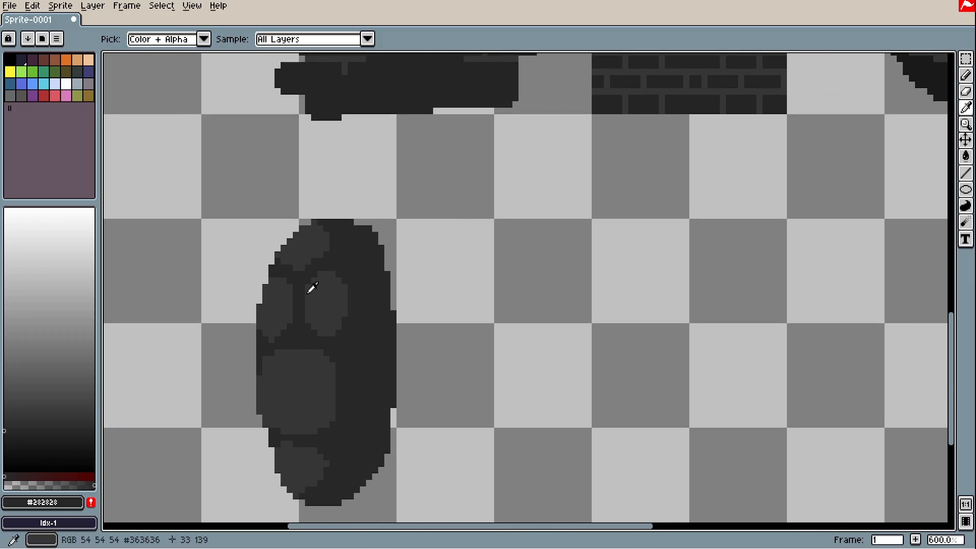
alt+click(308, 292)
drag(4, 402, 1, 392)
scroll(315, 283, up, 2)
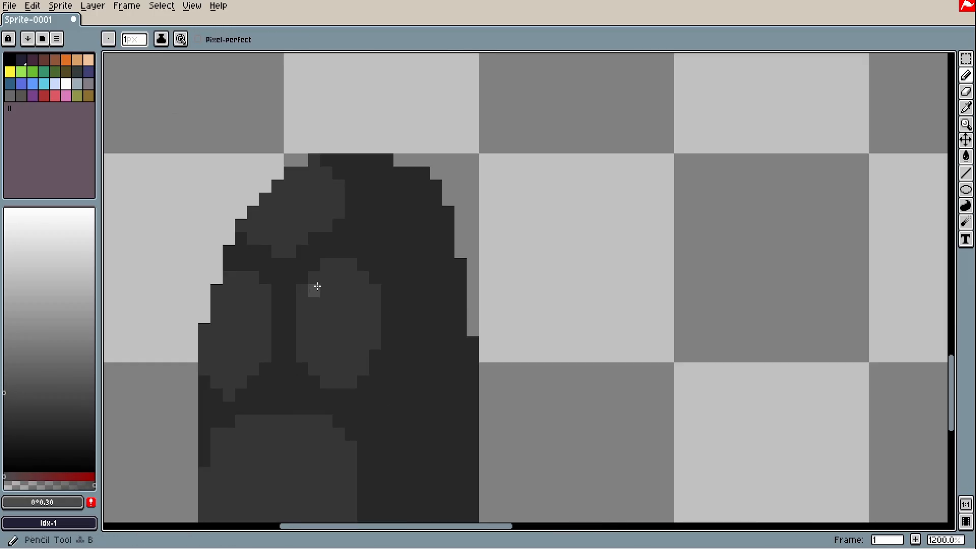
scroll(322, 283, down, 2)
scroll(342, 305, up, 1)
scroll(334, 282, down, 2)
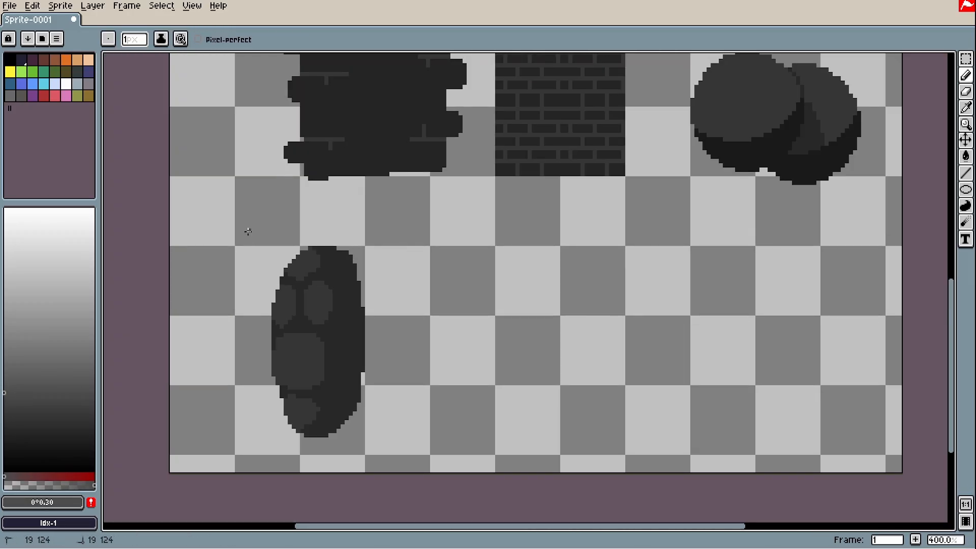
scroll(440, 255, up, 2)
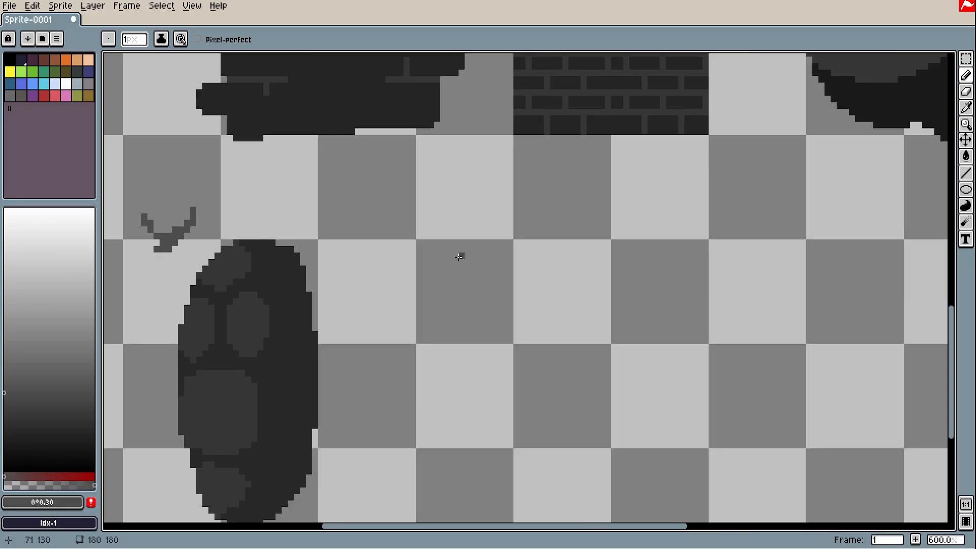
Outline a round stone below the brick tile, fill it with grey, and add a dark nick
mouse_move(577, 189)
mouse_down()
mouse_move(552, 189)
mouse_move(689, 239)
mouse_move(554, 208)
mouse_up()
key(g)
click(527, 356)
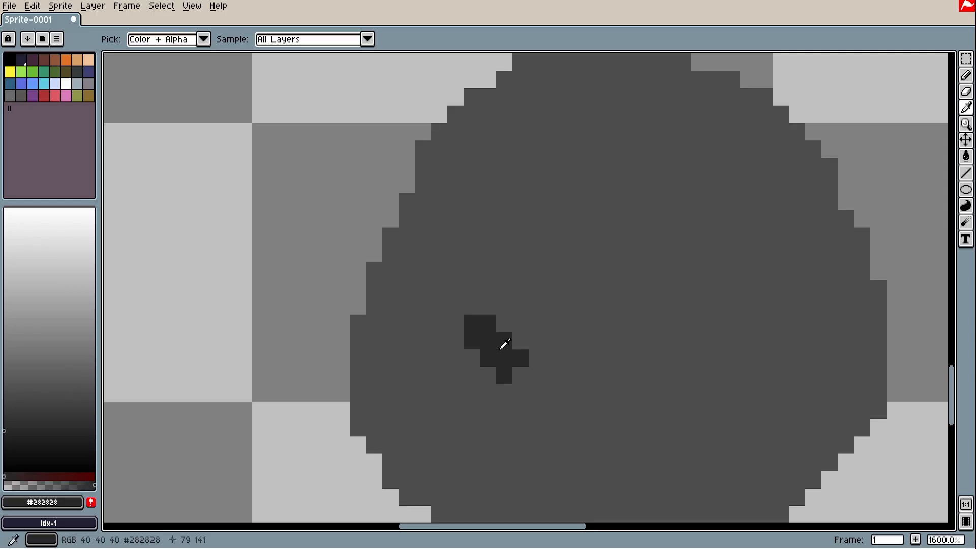
click(616, 329)
scroll(616, 329, down, 3)
scroll(575, 360, up, 3)
scroll(516, 359, down, 3)
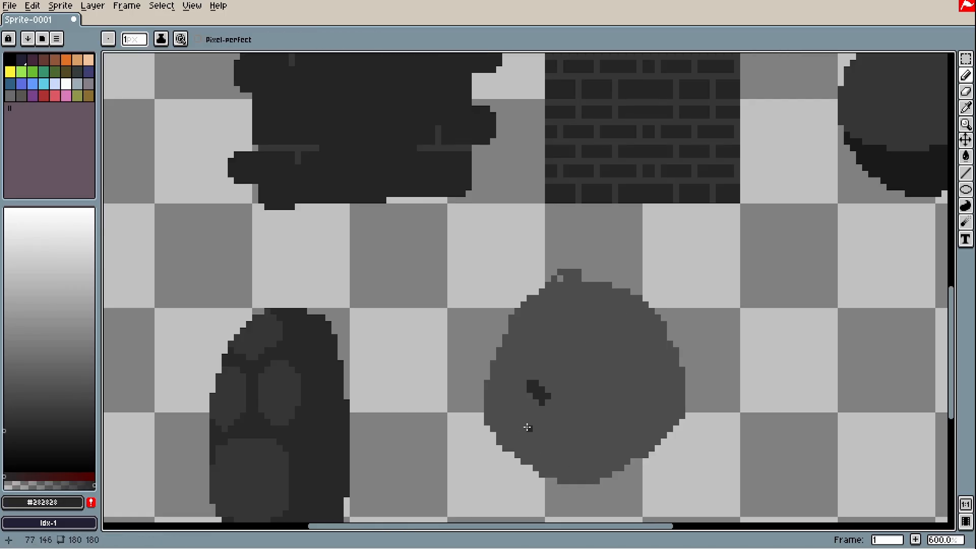
Erase the nub on top of the stone
key(h)
drag(507, 413, 494, 346)
scroll(542, 219, up, 2)
key(e)
mouse_move(541, 179)
mouse_down()
mouse_move(625, 192)
mouse_move(492, 205)
mouse_move(625, 205)
mouse_up()
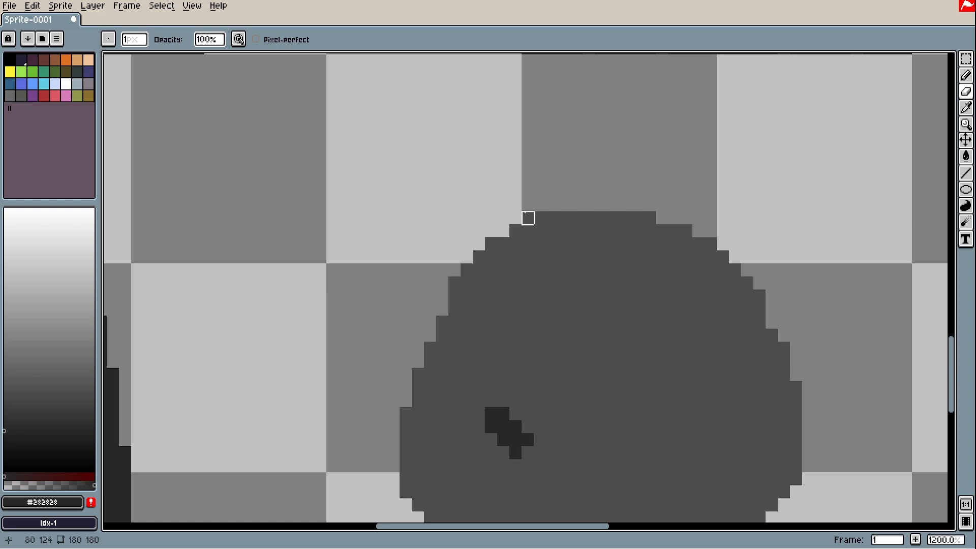
key(space)
mouse_move(467, 296)
mouse_down()
mouse_move(453, 232)
mouse_move(404, 310)
mouse_move(390, 464)
mouse_move(378, 370)
mouse_up()
key(space)
Trim the stone's lower-left staircase and bottom-row edge pixels
drag(377, 331, 499, 488)
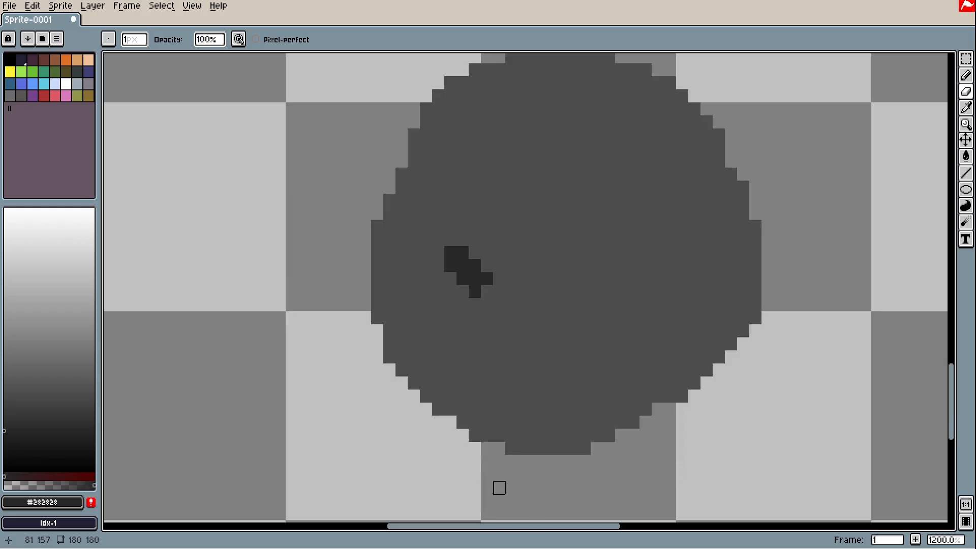
scroll(438, 436, up, 3)
click(440, 399)
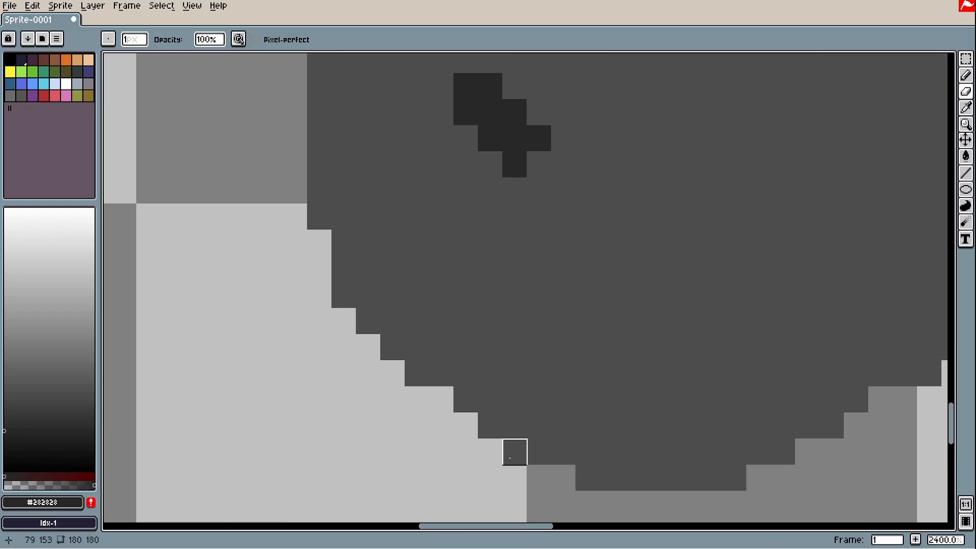
click(514, 451)
drag(563, 482, 588, 480)
mouse_move(733, 479)
mouse_down()
mouse_move(653, 479)
mouse_move(641, 497)
mouse_up()
click(653, 478)
scroll(653, 479, down, 2)
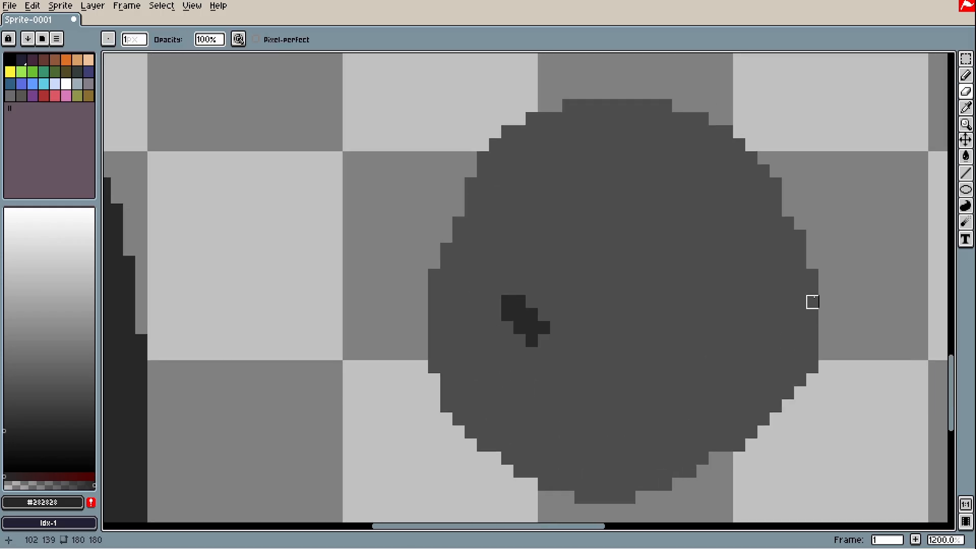
scroll(813, 289, up, 1)
Trim the protruding column and stray pixels along the stone's right edge
mouse_move(826, 238)
mouse_down()
mouse_move(811, 256)
mouse_move(811, 412)
mouse_move(794, 411)
mouse_move(794, 394)
mouse_move(778, 429)
mouse_up()
drag(815, 168, 825, 237)
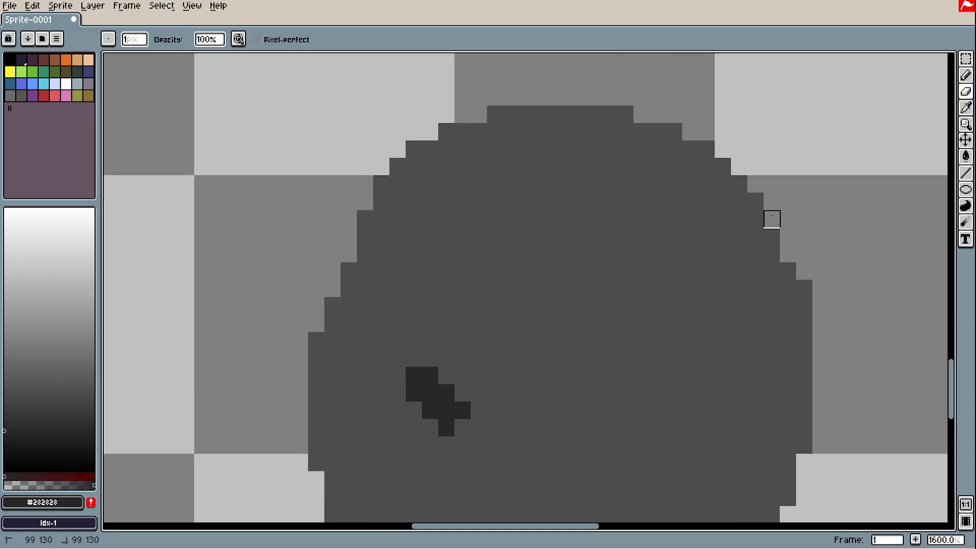
click(772, 218)
click(804, 289)
drag(804, 288, 805, 307)
click(805, 446)
mouse_move(832, 459)
mouse_down()
mouse_move(856, 396)
mouse_move(804, 367)
mouse_up()
scroll(832, 369, down, 2)
scroll(658, 343, up, 1)
Pencil a small dark zigzag of pixels beside the nick, undoing a stray diagonal
key(b)
scroll(730, 343, up, 1)
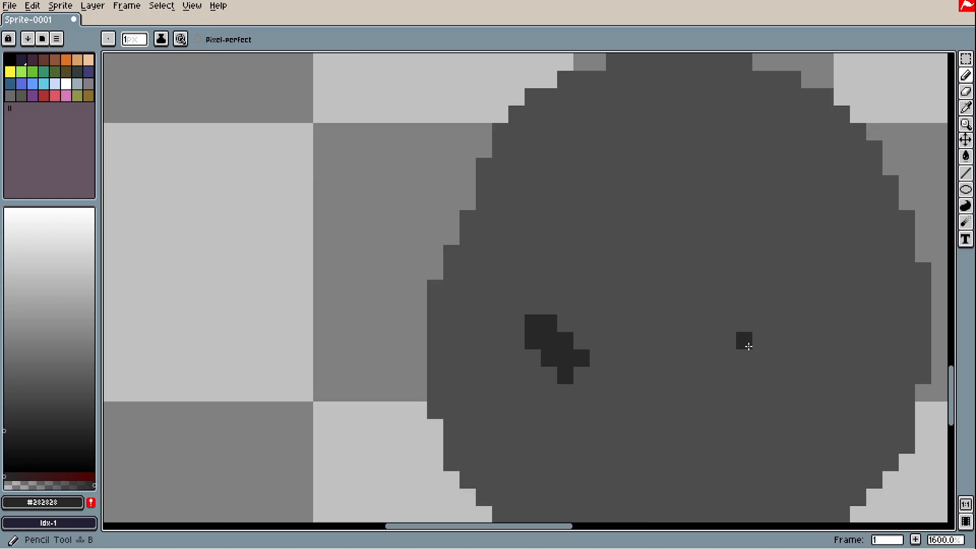
click(760, 340)
click(744, 358)
click(776, 358)
click(810, 358)
click(825, 341)
scroll(567, 217, down, 3)
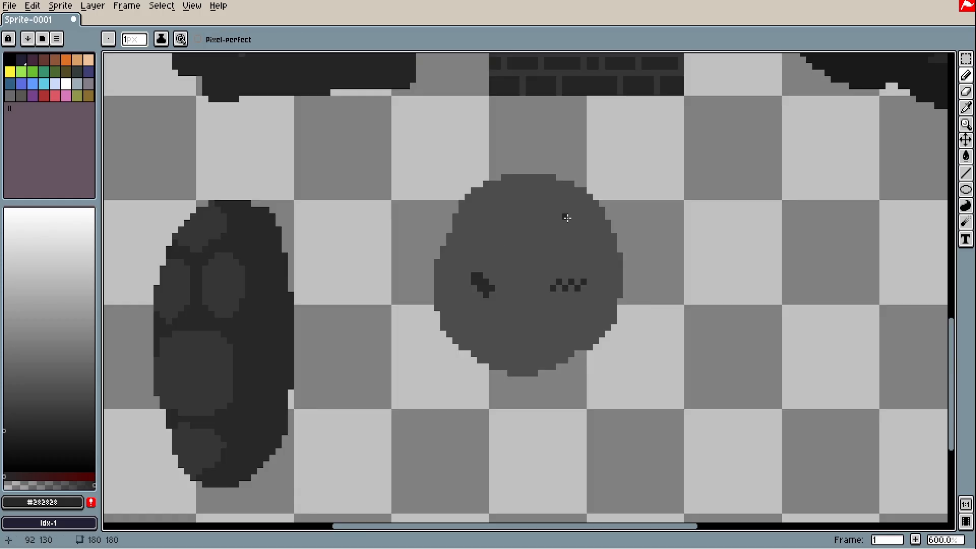
drag(700, 353, 662, 341)
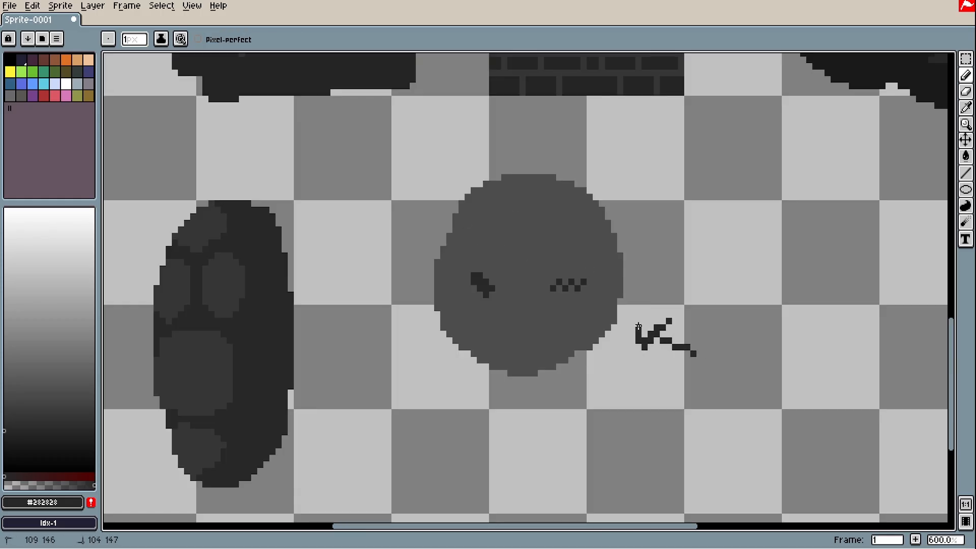
key(ctrl+z)
key(ctrl+z)
key(ctrl+z)
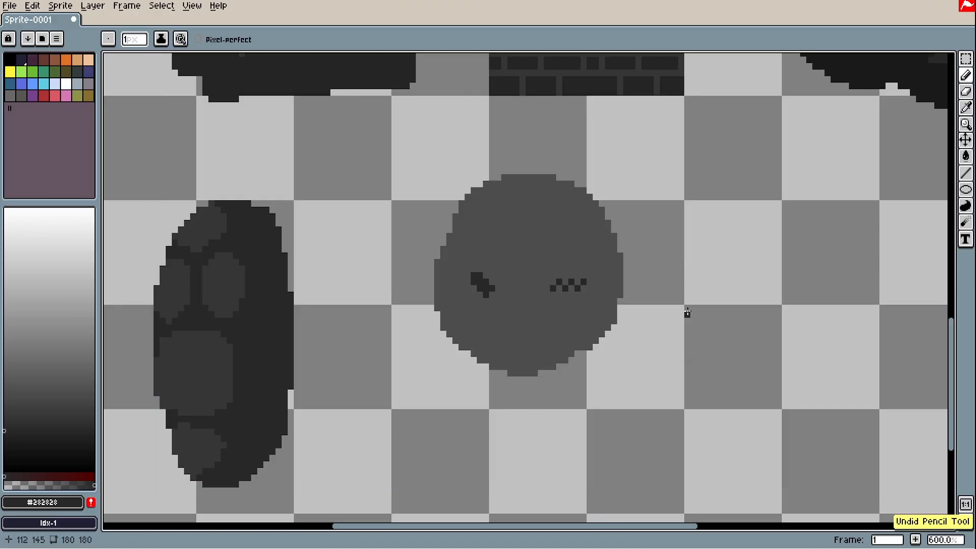
Trim the bump and column on the stone's left edge, then undo a trial stroke
key(e)
scroll(407, 224, up, 2)
click(464, 302)
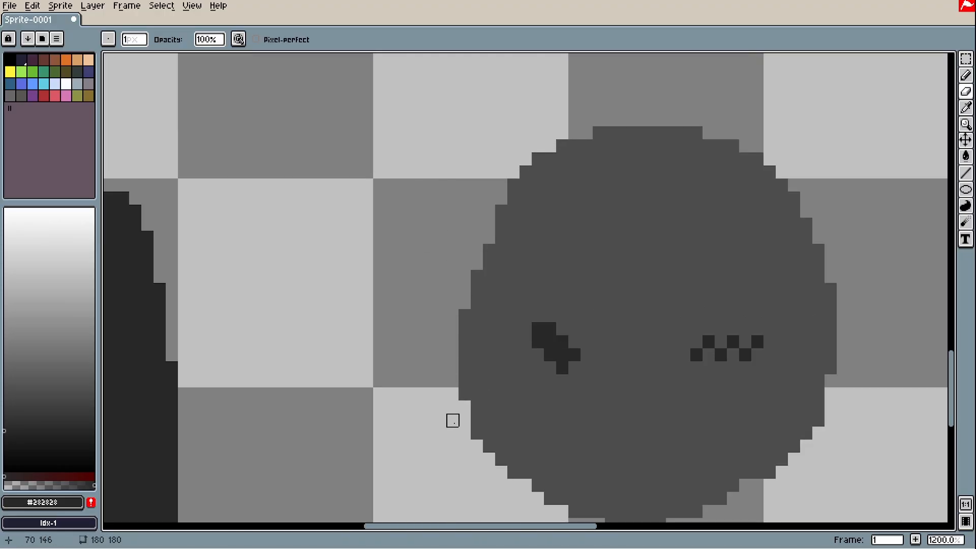
drag(465, 397, 465, 314)
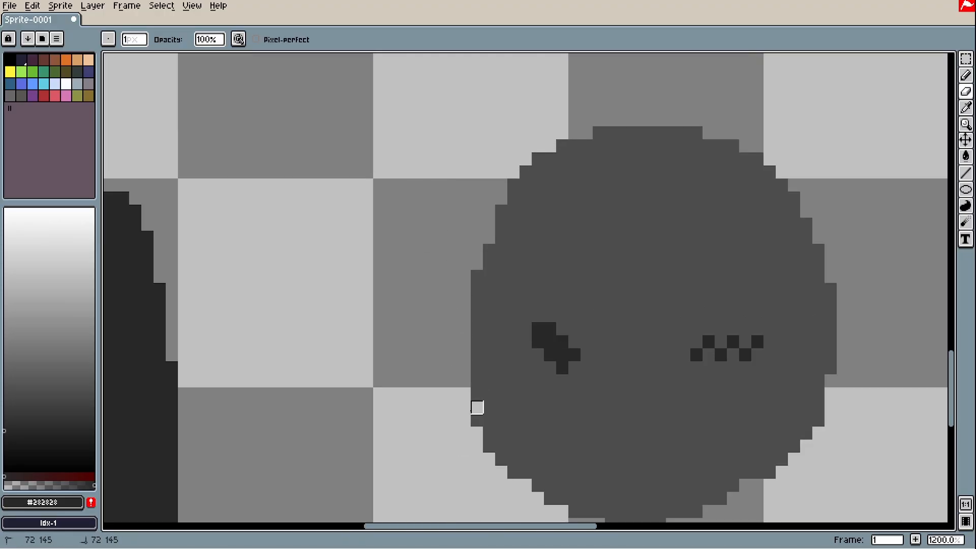
scroll(474, 409, down, 3)
scroll(527, 411, up, 4)
scroll(528, 412, down, 4)
drag(521, 258, 479, 342)
drag(507, 396, 509, 344)
key(b)
key(ctrl+z)
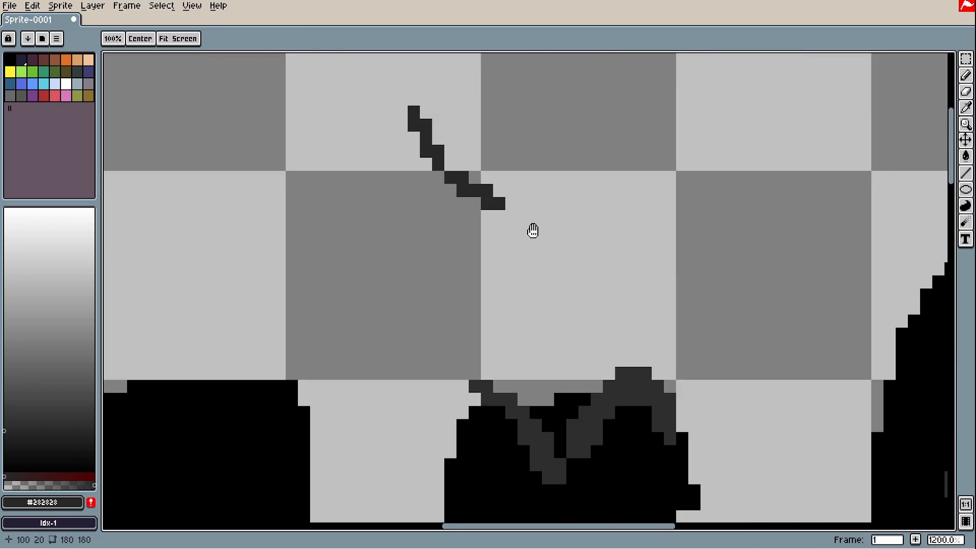
Draw thin dark cracks above the black blobs, one with a small branch
drag(535, 218, 583, 128)
mouse_move(425, 165)
mouse_down()
mouse_move(472, 263)
mouse_move(466, 256)
mouse_up()
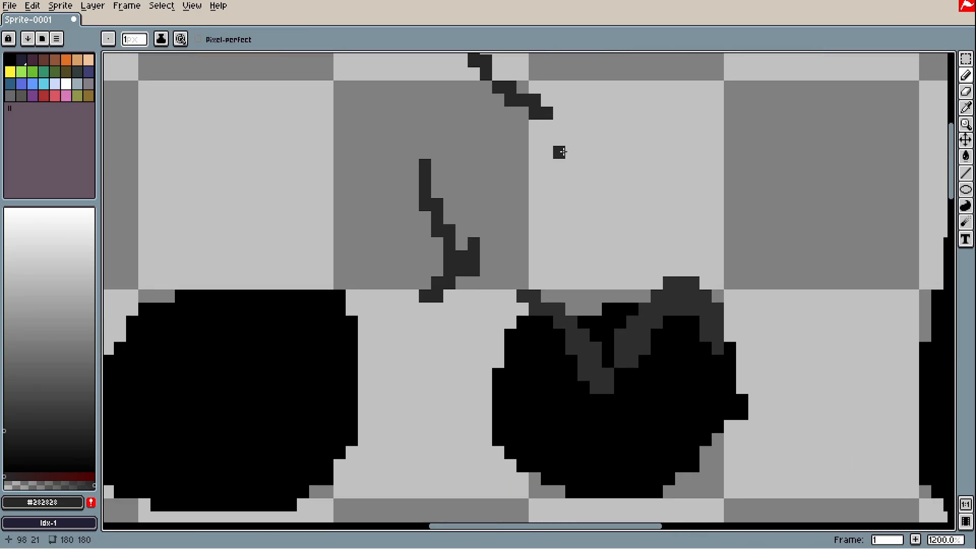
mouse_move(826, 124)
mouse_down()
mouse_move(799, 164)
mouse_move(738, 204)
mouse_move(772, 261)
mouse_move(753, 248)
mouse_up()
scroll(753, 248, down, 3)
scroll(754, 248, down, 1)
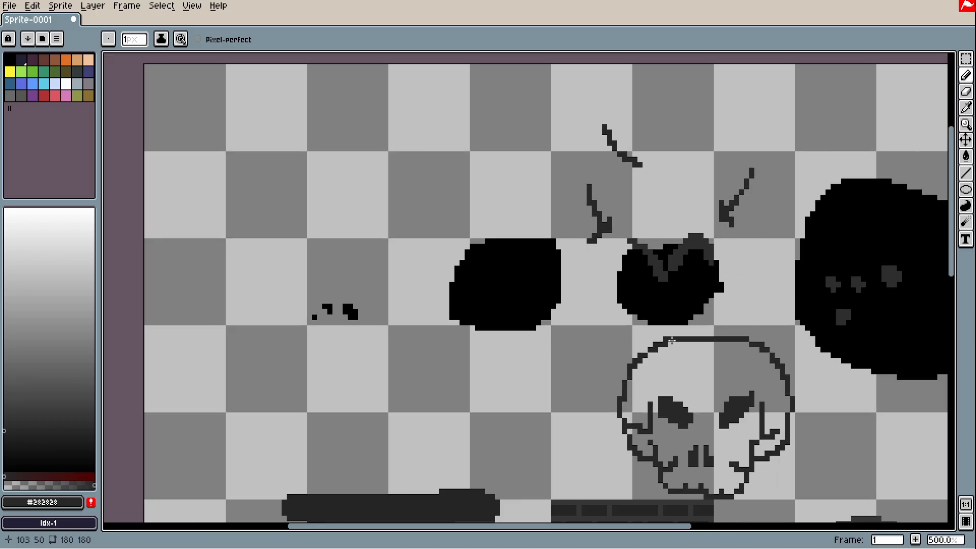
drag(437, 432, 421, 353)
mouse_move(505, 299)
mouse_down()
mouse_move(555, 354)
mouse_move(514, 393)
mouse_move(545, 367)
mouse_move(552, 408)
mouse_move(531, 384)
mouse_up()
scroll(549, 392, down, 3)
drag(597, 377, 595, 366)
Shift the artwork up and to the left with the Move tool
key(v)
drag(593, 328, 554, 311)
key(b)
scroll(549, 305, up, 5)
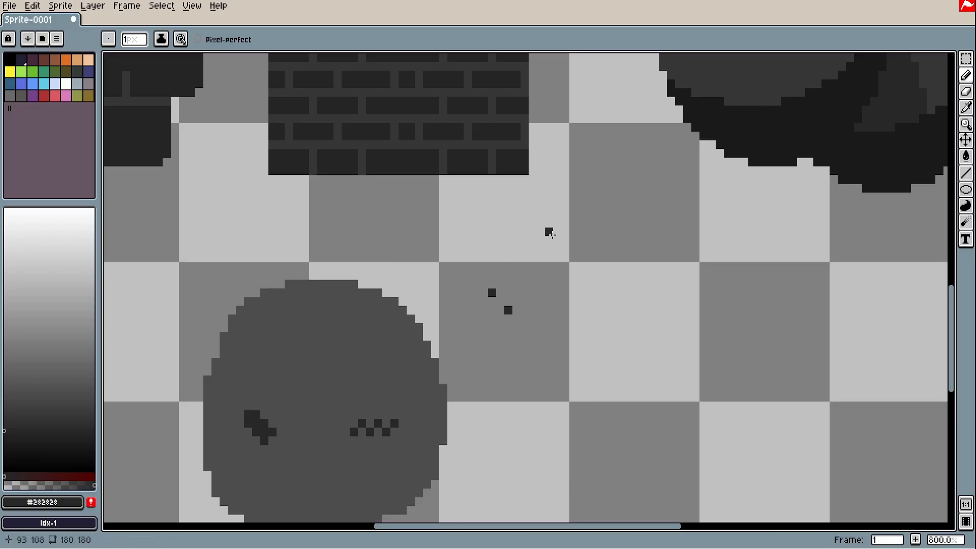
scroll(488, 276, up, 3)
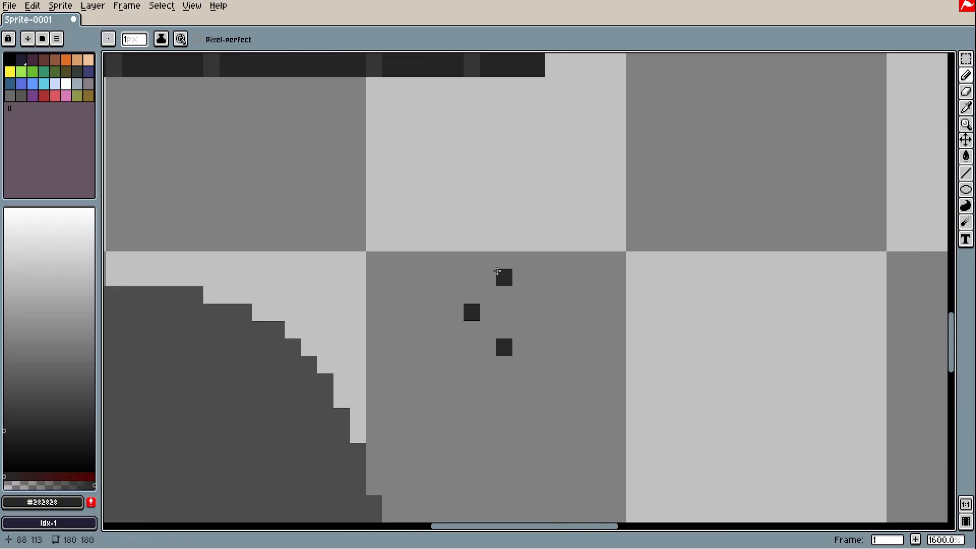
scroll(585, 277, down, 4)
scroll(575, 277, up, 1)
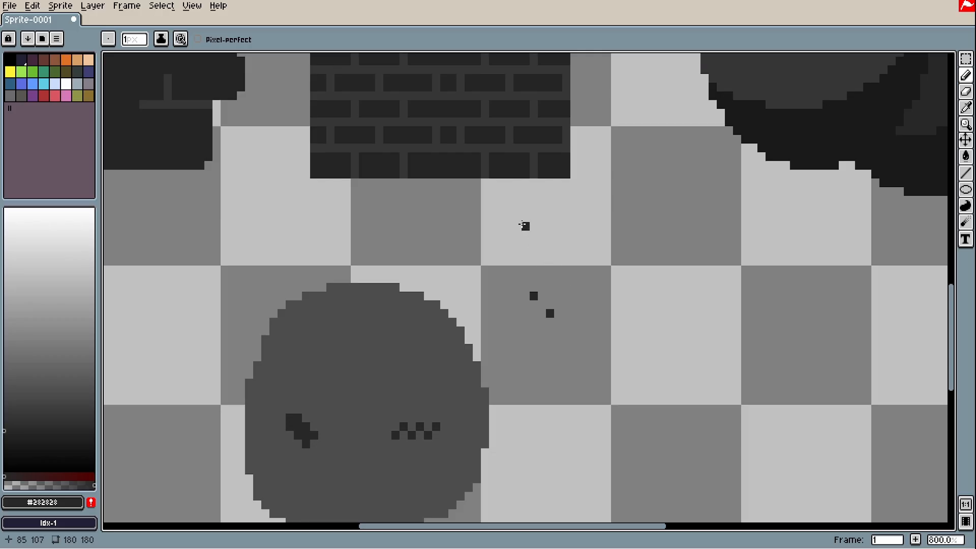
Draw a dark stroke above the grey stone, then undo the stray pencil marks
drag(517, 226, 531, 259)
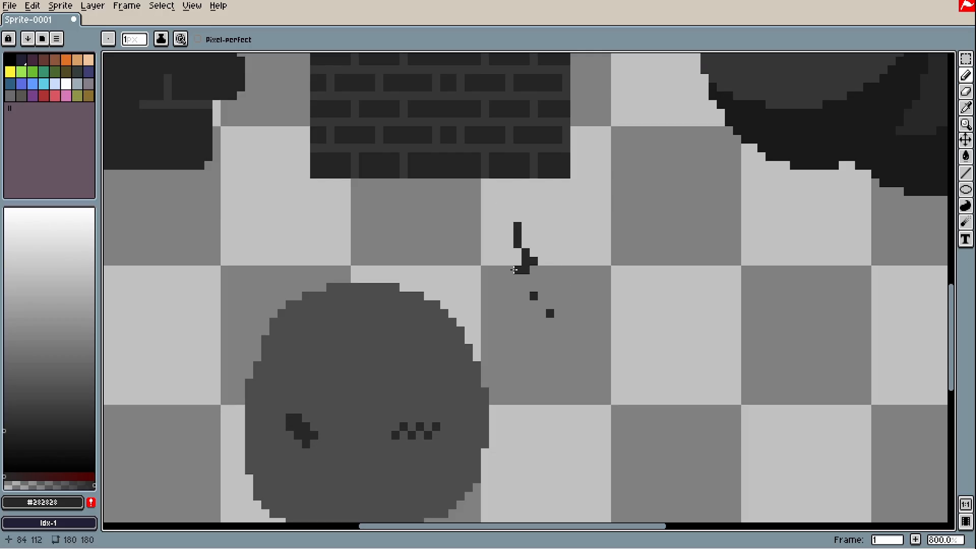
key(ctrl+z)
scroll(663, 261, down, 2)
key(ctrl+z)
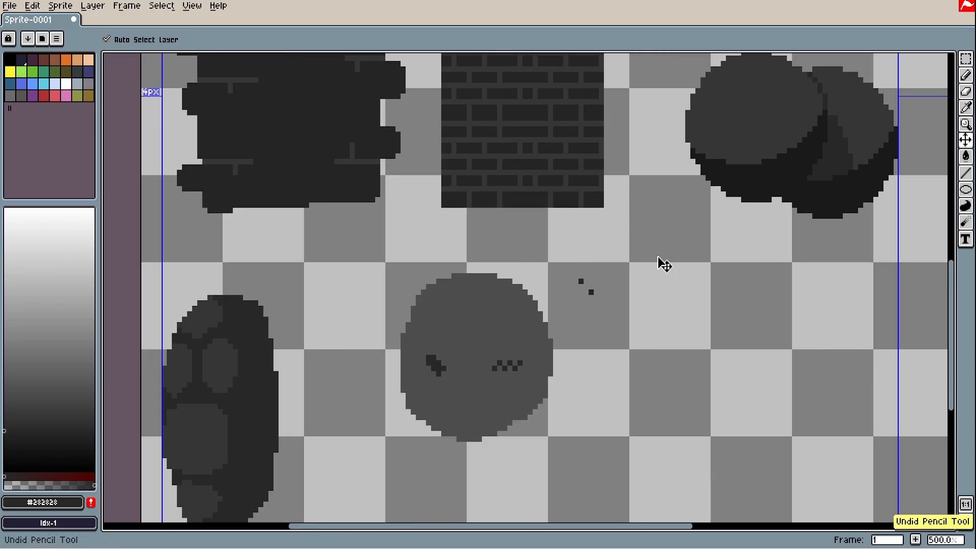
drag(642, 271, 520, 274)
Draw a near-black filled square to the right of the stone
key(ctrl+z)
key(ctrl+z)
click(967, 192)
click(917, 190)
mouse_move(766, 329)
mouse_down()
mouse_move(551, 194)
mouse_move(551, 173)
mouse_up()
alt+click(490, 59)
drag(366, 220, 601, 470)
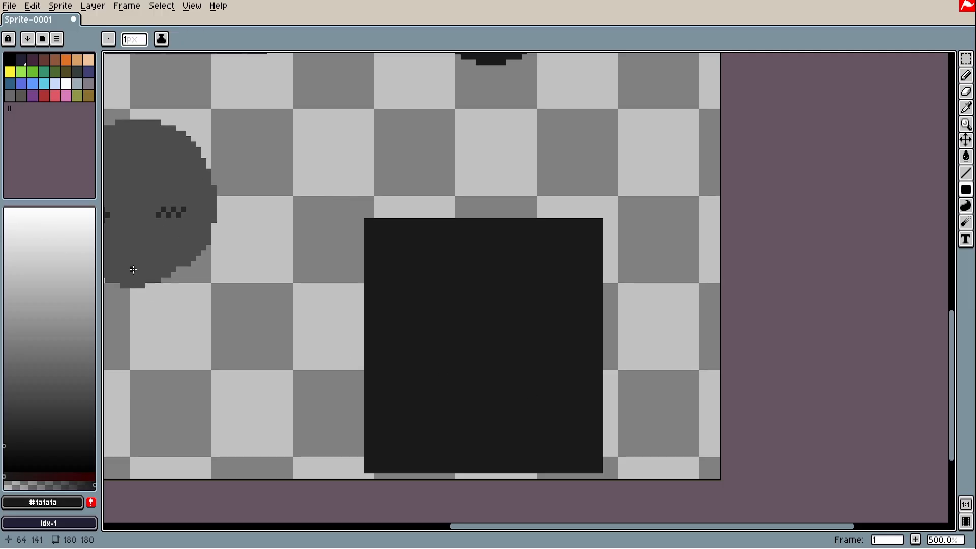
Dot grey #4d4d4d stars across the dark square
alt+click(147, 260)
key(b)
click(402, 264)
click(540, 285)
click(407, 384)
click(565, 416)
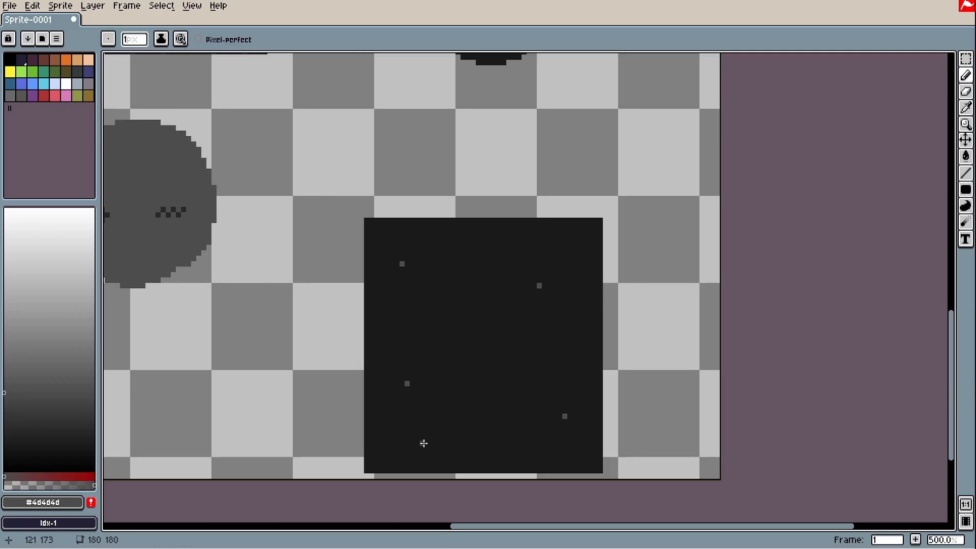
click(432, 247)
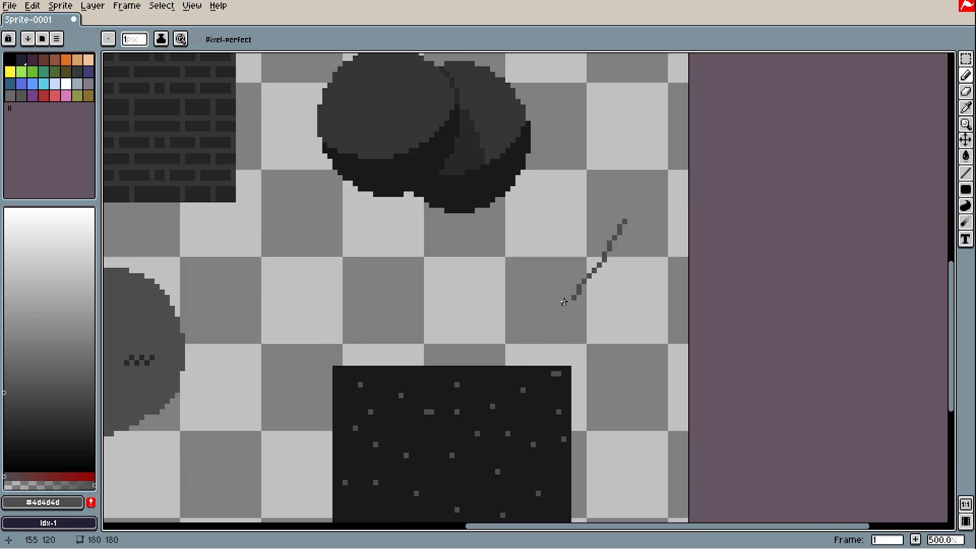
Add a grey debris stroke above the square, then undo the scribble and most dots
mouse_move(572, 282)
mouse_down()
mouse_move(599, 206)
mouse_move(631, 176)
mouse_up()
key(ctrl+z)
mouse_move(643, 117)
mouse_down()
mouse_move(615, 180)
mouse_move(603, 175)
mouse_move(623, 194)
mouse_move(585, 179)
mouse_up()
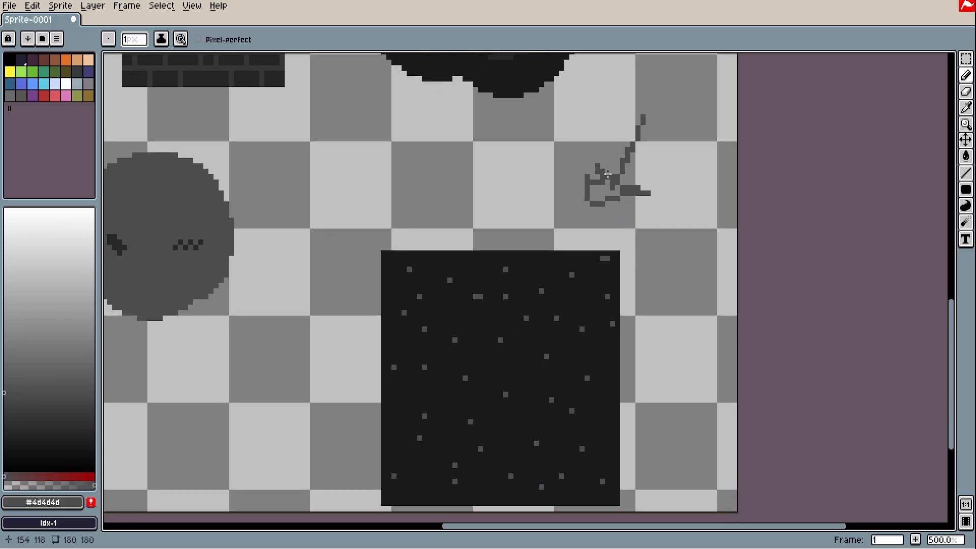
scroll(607, 174, down, 3)
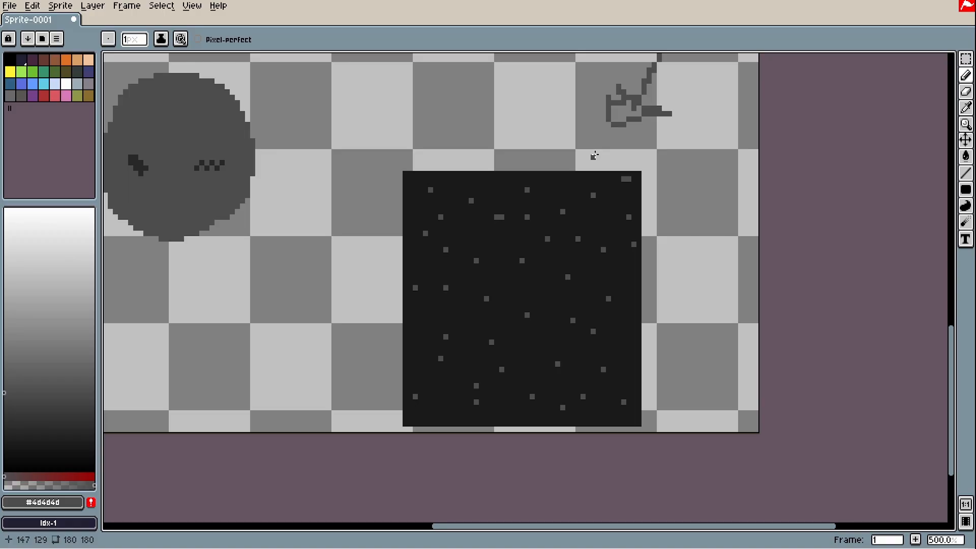
key(v)
key(ctrl+z)
key(ctrl+z)
key(ctrl+z)
key(ctrl+z)
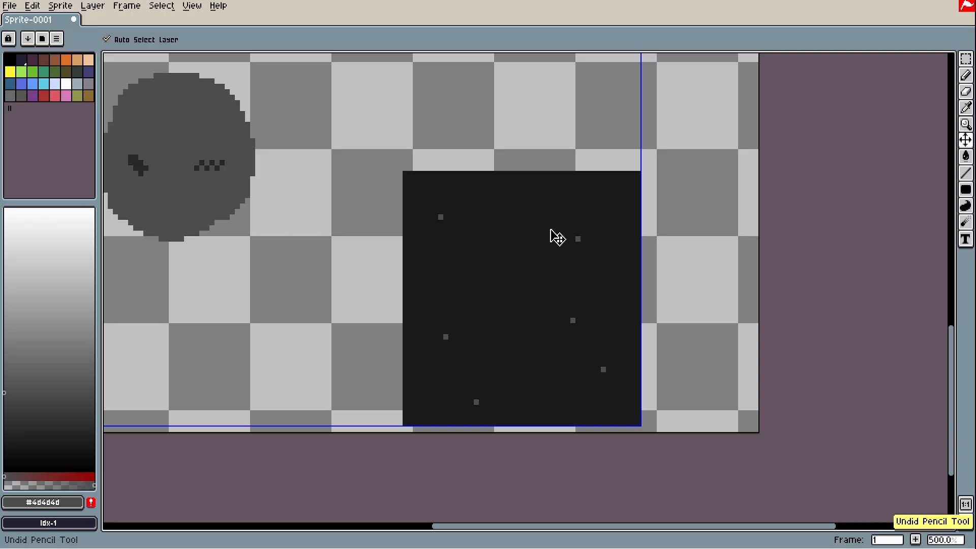
Undo two extra dots and extend the upper-left dot into a plus-shaped star
key(ctrl+z)
key(ctrl+z)
key(b)
scroll(452, 240, up, 3)
key(space)
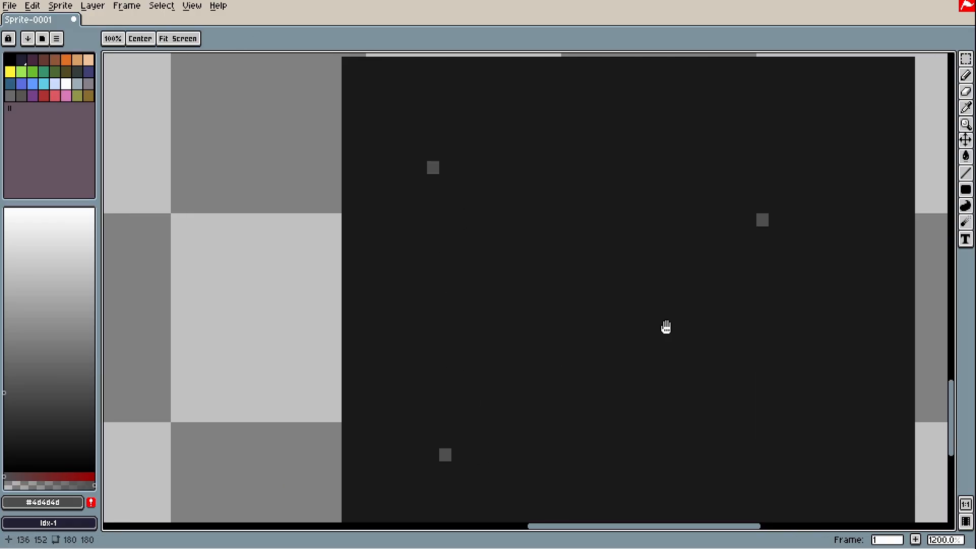
drag(666, 327, 693, 399)
mouse_move(460, 265)
mouse_down()
mouse_move(446, 230)
mouse_move(429, 239)
mouse_move(490, 239)
mouse_move(459, 216)
mouse_up()
click(458, 230)
Turn the right-hand and lower-left dots into small grey crosses
key(space)
drag(782, 290, 571, 253)
mouse_move(567, 254)
mouse_down()
mouse_move(555, 253)
mouse_move(579, 280)
mouse_up()
drag(579, 241, 579, 229)
drag(263, 485, 384, 366)
drag(385, 384, 385, 397)
drag(408, 371, 361, 373)
scroll(386, 341, down, 4)
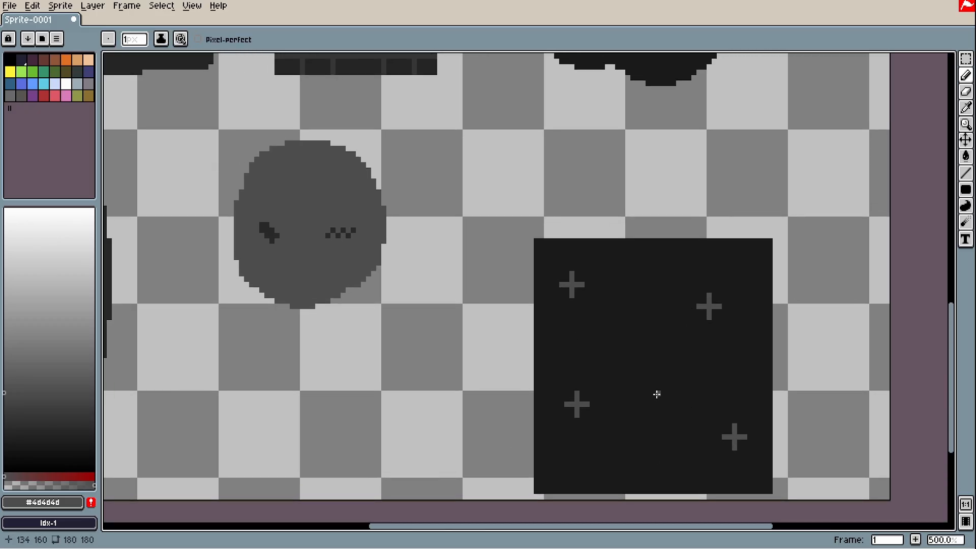
Darken the arm tips of the two upper crosses with a darker grey using the Line tool
key(space)
drag(634, 392, 630, 346)
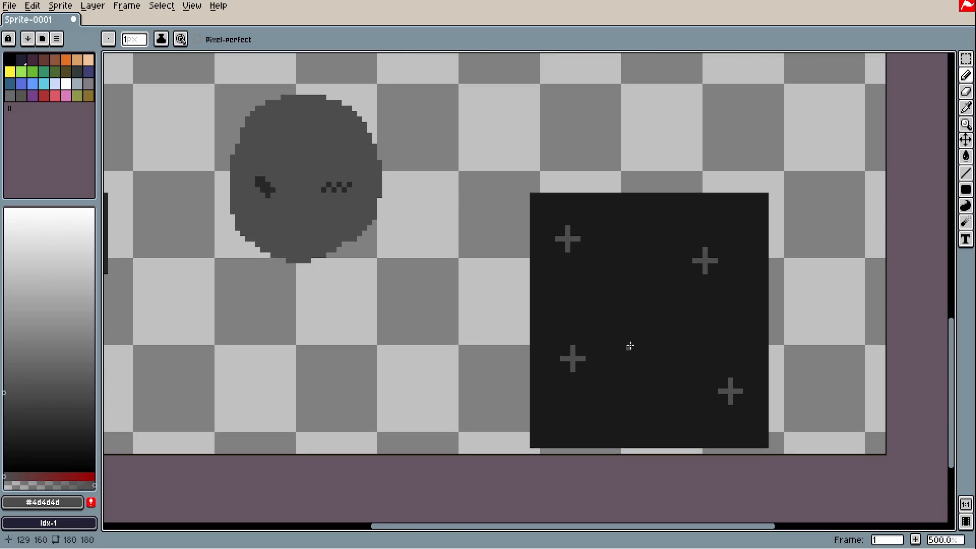
scroll(631, 346, up, 2)
click(4, 406)
key(l)
scroll(608, 349, up, 2)
drag(274, 274, 286, 274)
drag(298, 247, 297, 261)
mouse_move(628, 312)
mouse_down()
mouse_move(630, 300)
mouse_move(613, 325)
mouse_move(628, 339)
mouse_up()
drag(639, 326, 649, 326)
Darken the arms of the lower-right cross with the darker grey
key(space)
drag(653, 413, 664, 216)
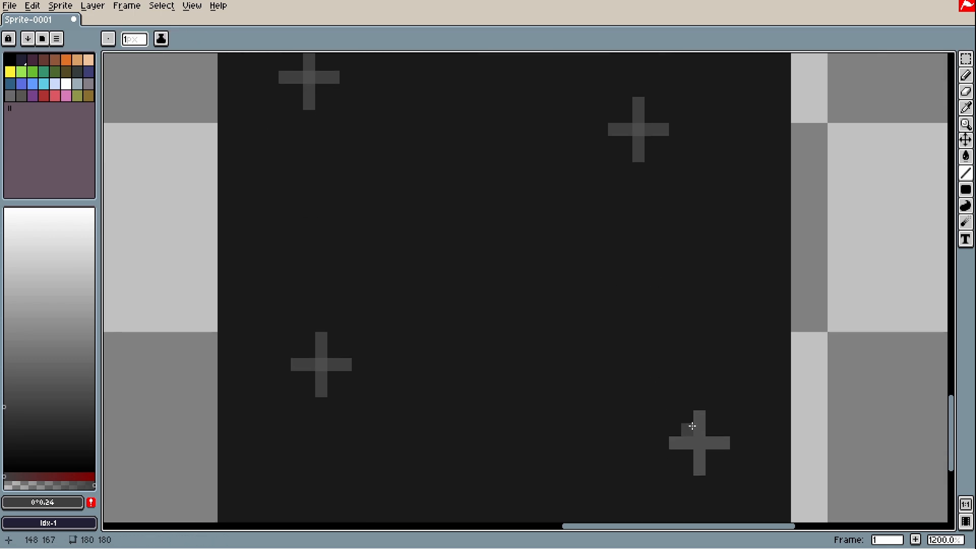
mouse_move(698, 429)
mouse_down()
mouse_move(699, 417)
mouse_move(673, 442)
mouse_move(698, 451)
mouse_move(699, 467)
mouse_move(723, 443)
mouse_up()
alt+click(715, 469)
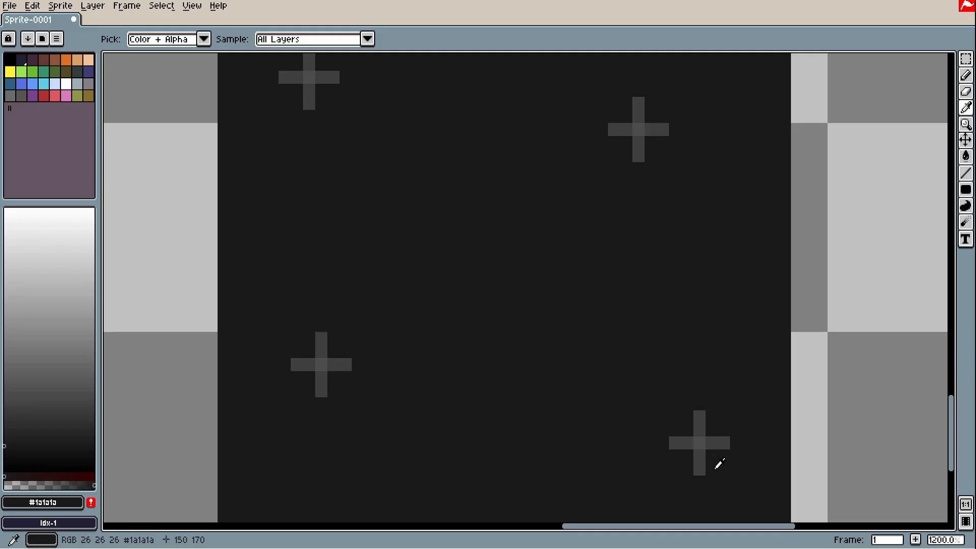
alt+click(700, 464)
click(4, 424)
Darken the tips of both lower crosses, undoing and redrawing a stray pixel
click(322, 391)
click(298, 364)
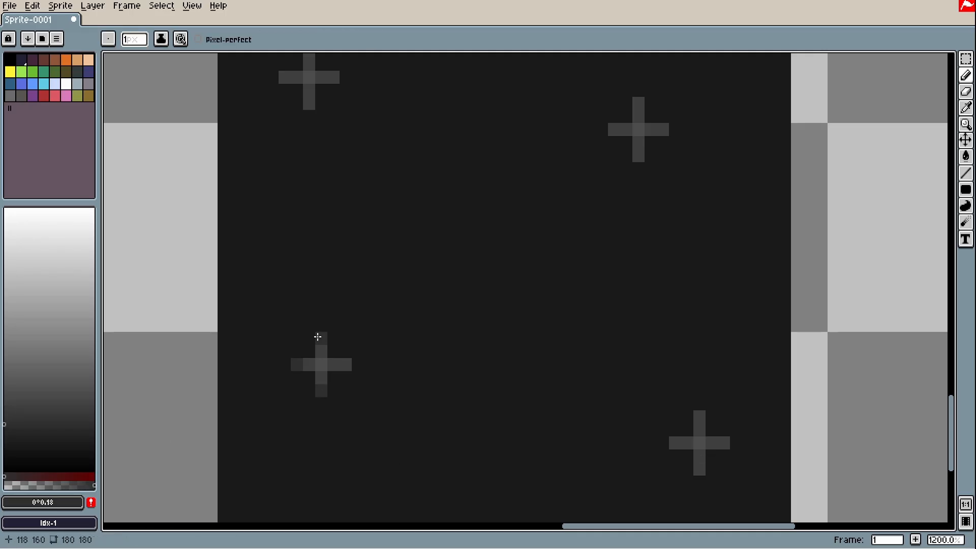
click(675, 443)
click(699, 417)
click(724, 443)
key(ctrl+z)
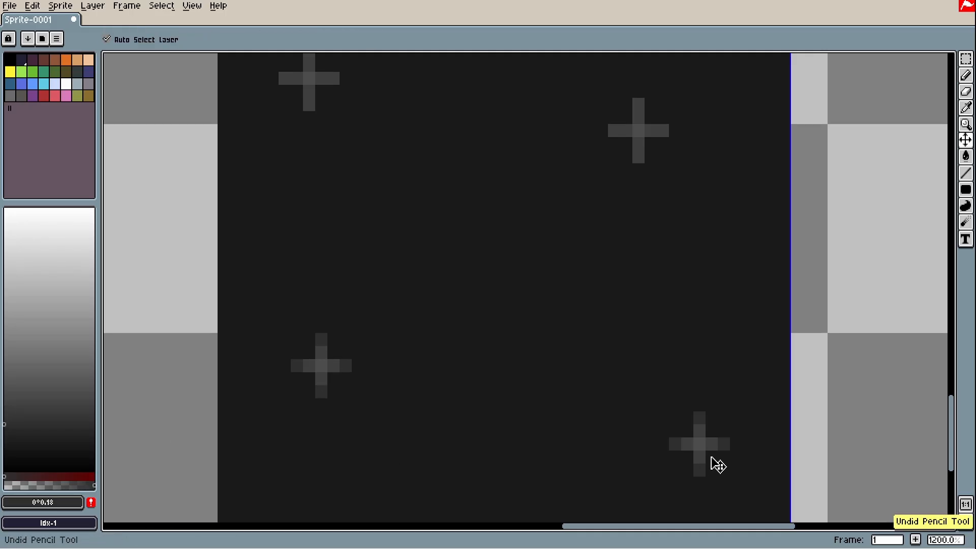
key(ctrl+z)
click(688, 456)
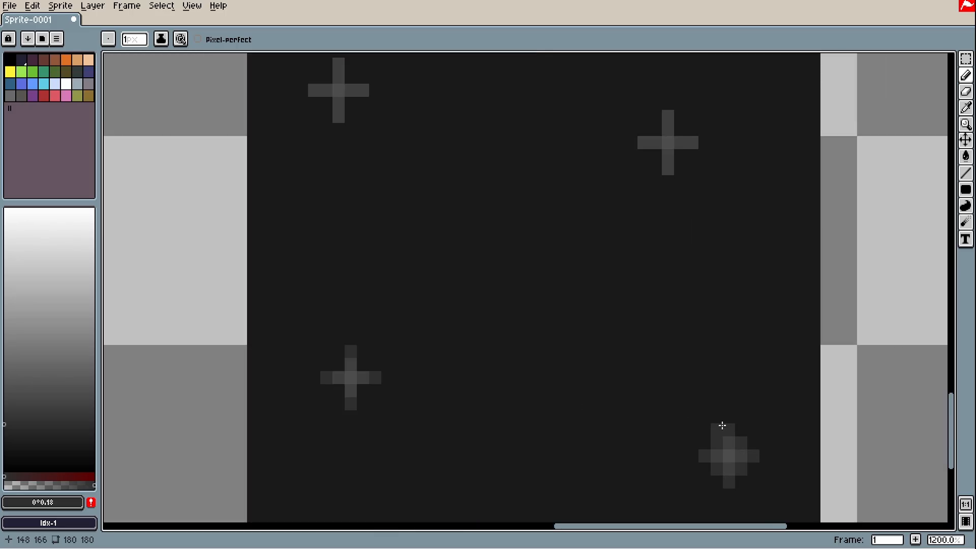
Select the starry dark square and move it about 156 px left, then deselect
scroll(560, 161, down, 6)
key(m)
drag(499, 143, 749, 330)
drag(648, 231, 570, 225)
click(844, 183)
Draw a closed teardrop outline to the right of the starry square
scroll(640, 163, up, 2)
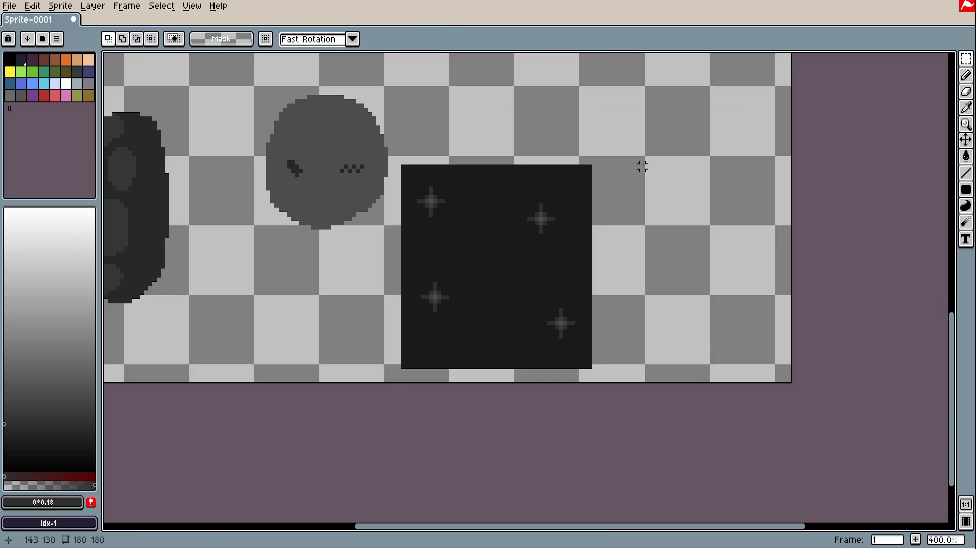
key(b)
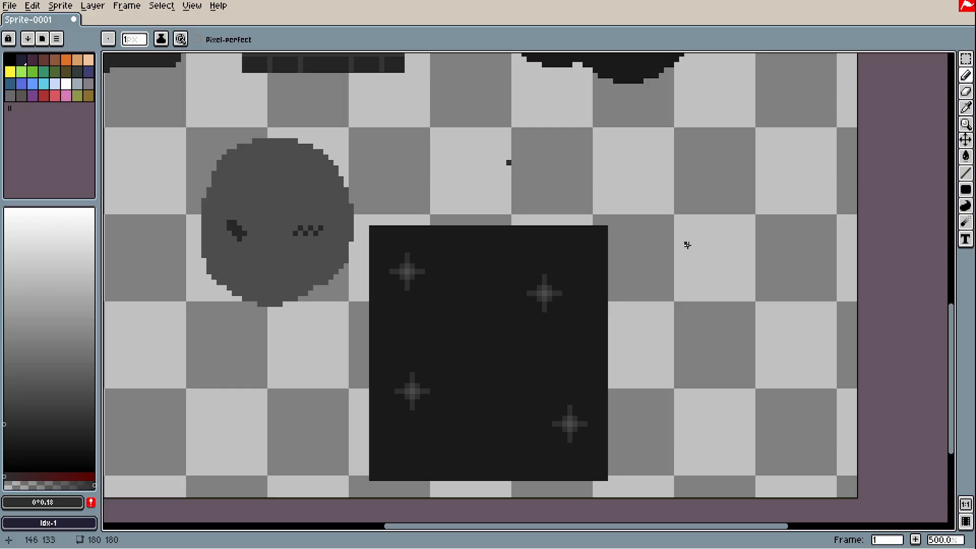
mouse_move(697, 157)
mouse_down()
mouse_move(759, 117)
mouse_move(690, 224)
mouse_up()
key(m)
key(ctrl+z)
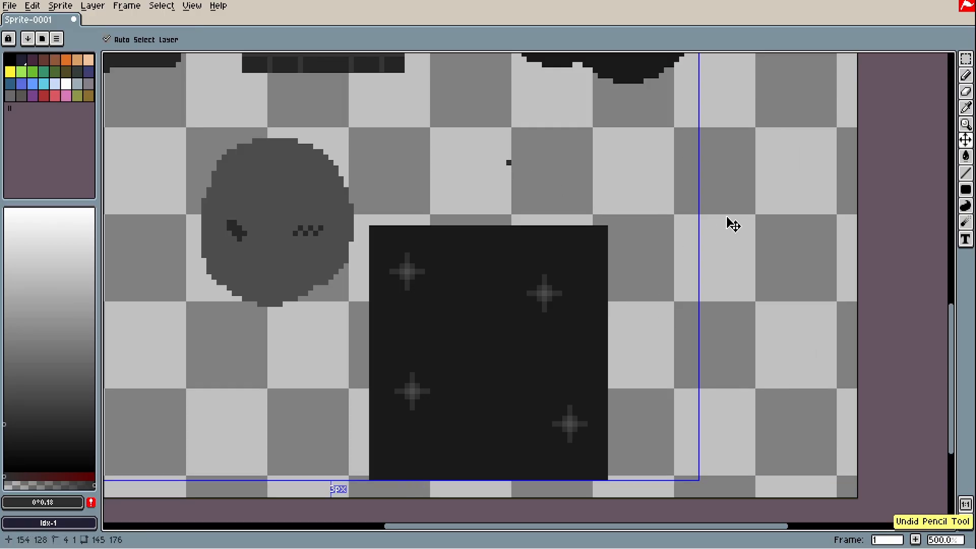
mouse_move(707, 139)
mouse_down()
mouse_move(747, 309)
mouse_move(709, 140)
mouse_up()
key(g)
click(708, 244)
Fill the teardrop interior with the square's dark grey #1a1a1a
drag(658, 292, 645, 338)
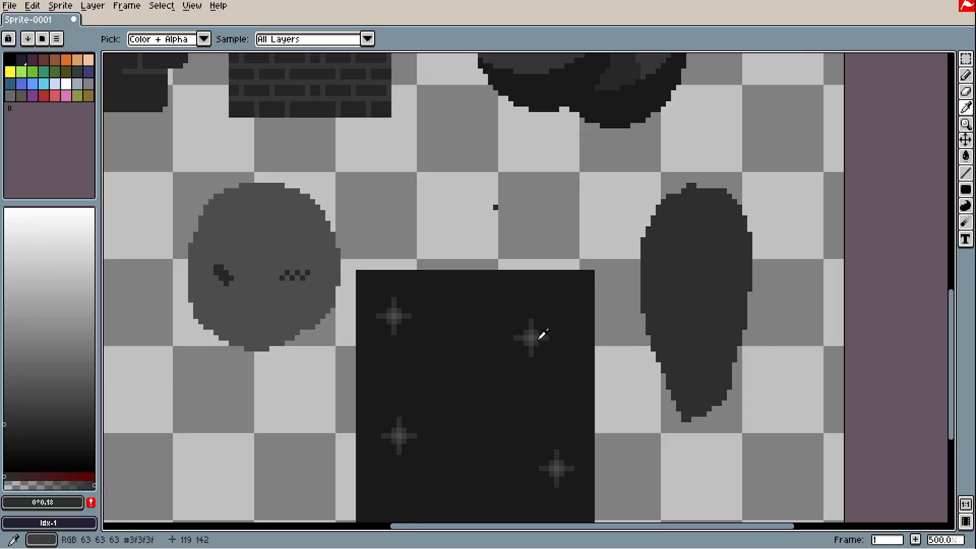
alt+click(538, 342)
scroll(703, 287, up, 3)
alt+click(343, 289)
key(g)
click(639, 292)
Draw a lighter #2e2e2e highlight stroke along the teardrop's lower-left edge
alt+click(311, 396)
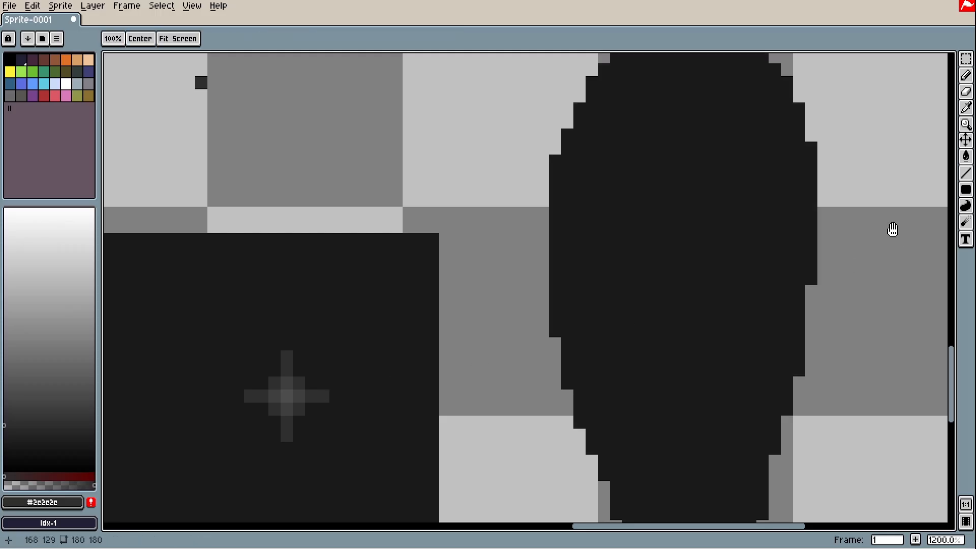
drag(893, 229, 861, 316)
key(b)
mouse_move(658, 209)
mouse_down()
mouse_move(673, 211)
mouse_move(710, 271)
mouse_up()
mouse_move(597, 137)
mouse_down()
mouse_move(627, 516)
mouse_move(614, 416)
mouse_up()
mouse_move(589, 281)
mouse_down()
mouse_move(671, 420)
mouse_move(686, 414)
mouse_move(616, 337)
mouse_move(600, 291)
mouse_move(663, 390)
mouse_up()
scroll(634, 317, down, 3)
scroll(662, 391, up, 1)
scroll(688, 434, up, 1)
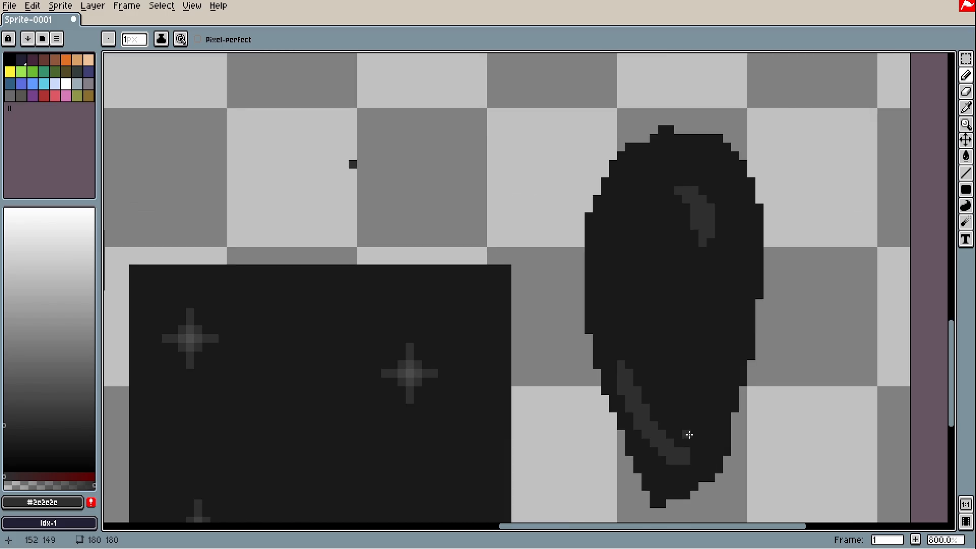
scroll(688, 437, up, 3)
Refine the highlight with extra light pixels at its top and darken stray cells
alt+click(702, 473)
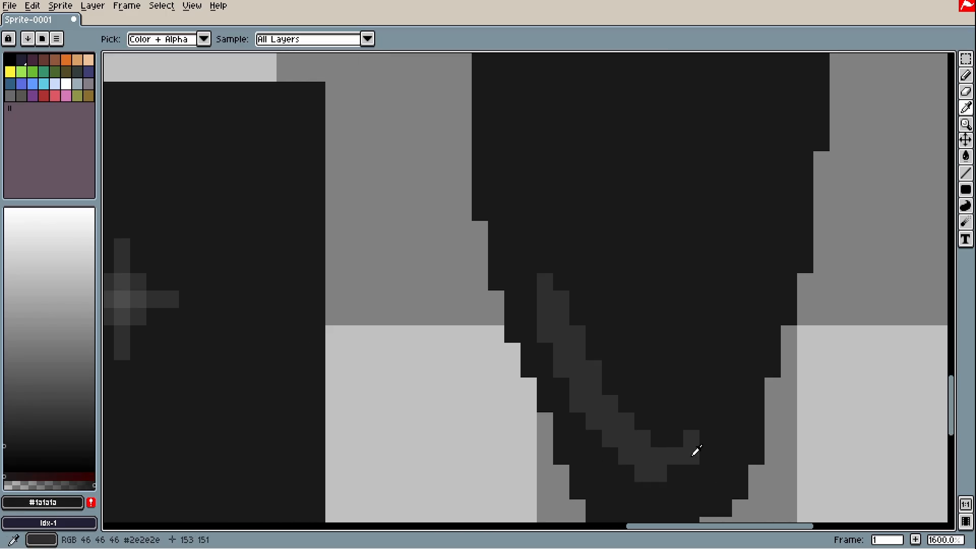
scroll(670, 468, down, 3)
key(space)
scroll(687, 397, up, 4)
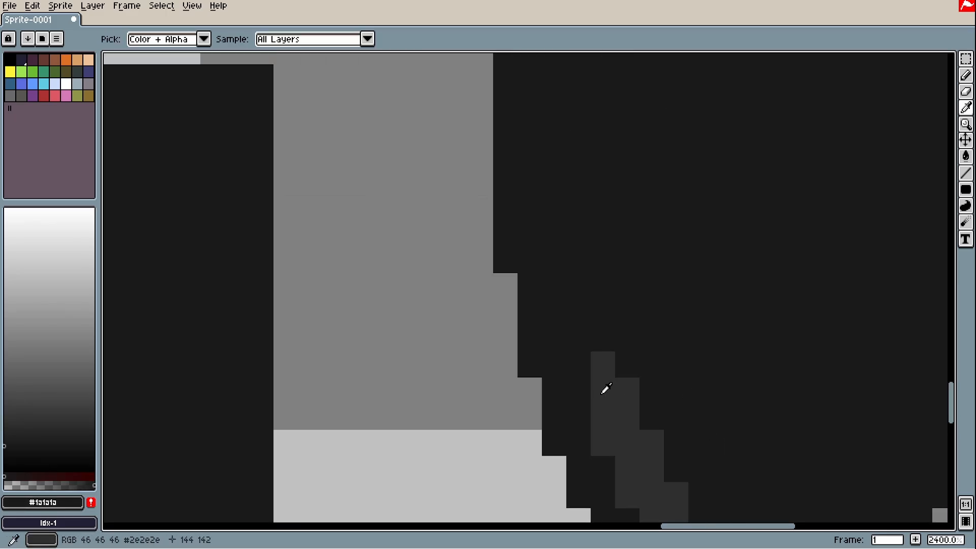
alt+click(605, 390)
click(608, 334)
drag(586, 364, 581, 414)
click(578, 336)
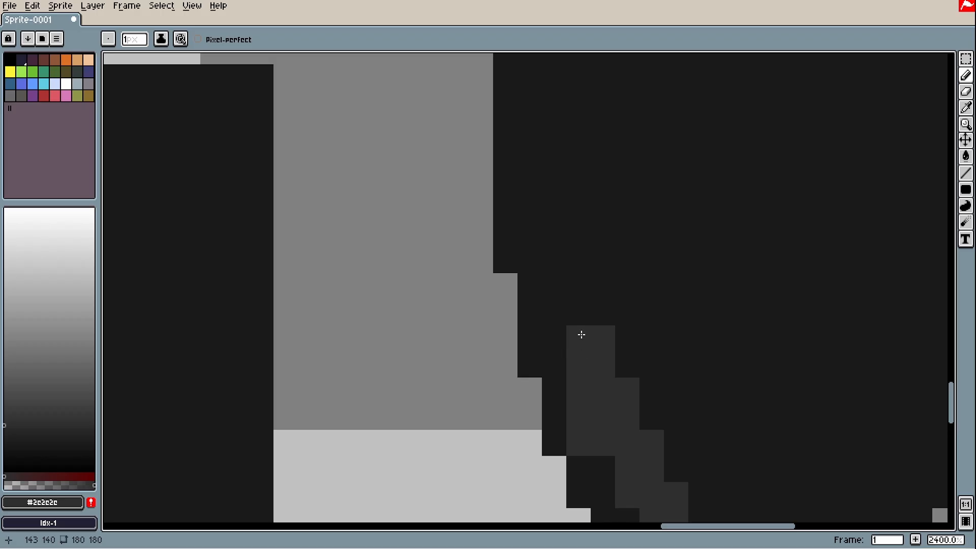
alt+click(584, 464)
click(566, 430)
click(578, 420)
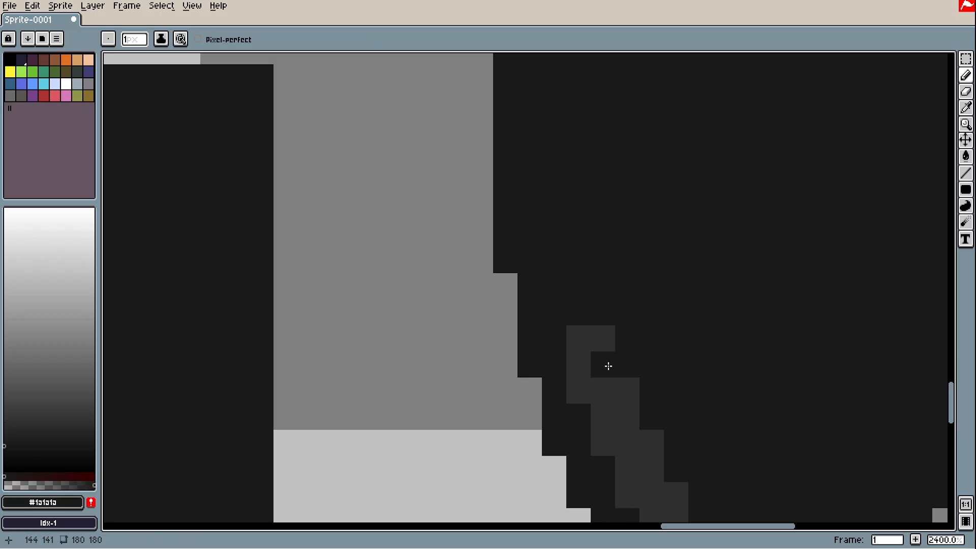
Extend the highlight stroke upward and view the whole sprite sheet again
scroll(635, 371, down, 5)
key(space)
drag(645, 371, 632, 363)
scroll(636, 367, up, 3)
alt+click(582, 351)
drag(574, 327, 575, 309)
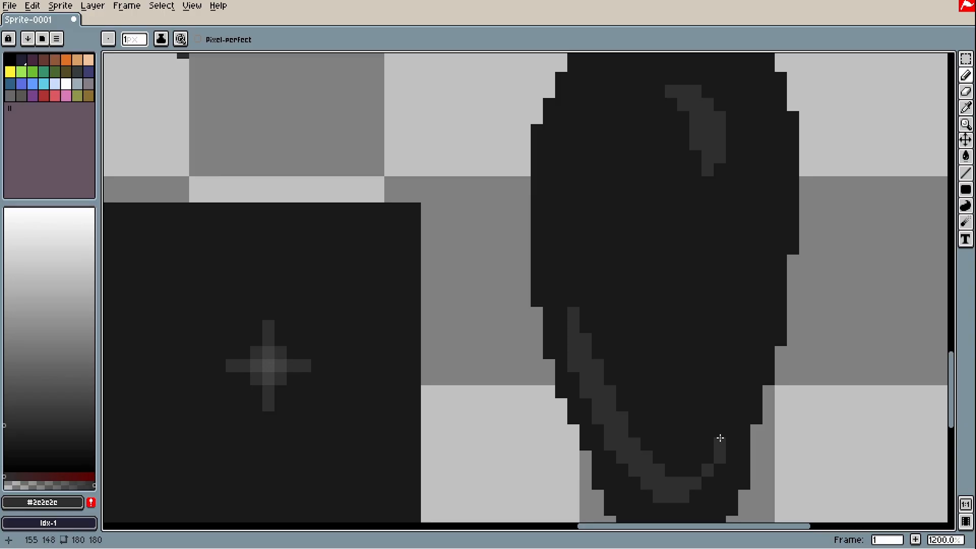
scroll(730, 454, down, 3)
key(space)
drag(731, 455, 673, 328)
key(space)
drag(712, 354, 836, 449)
scroll(824, 446, down, 1)
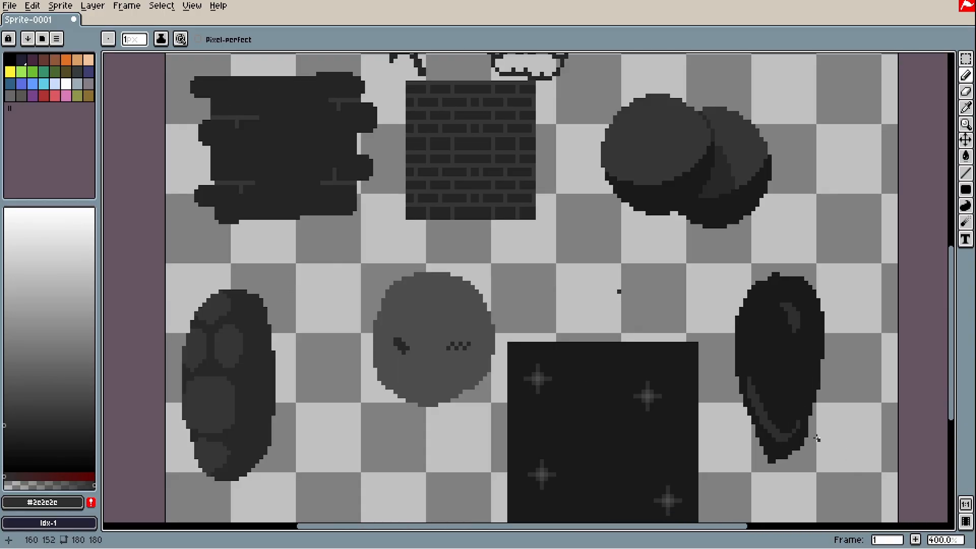
scroll(944, 398, down, 3)
scroll(917, 343, up, 2)
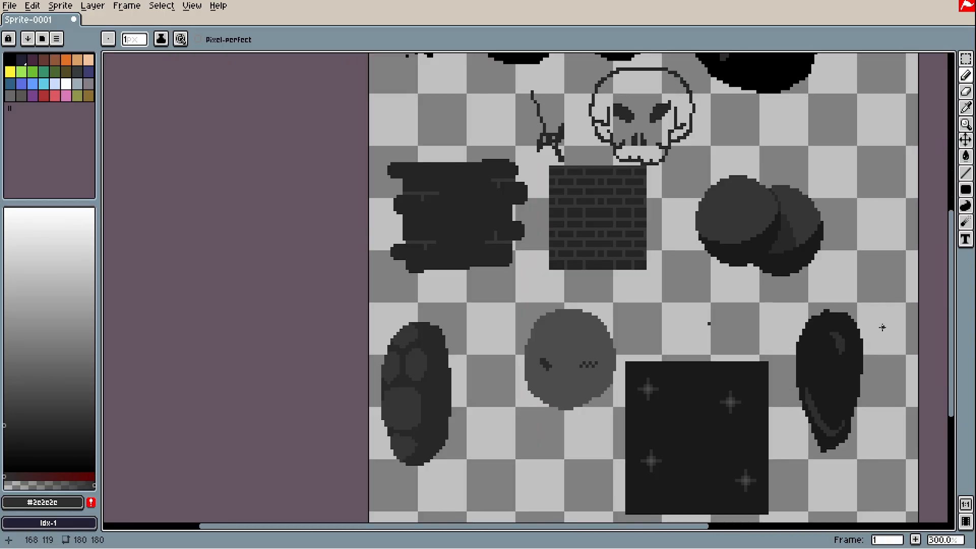